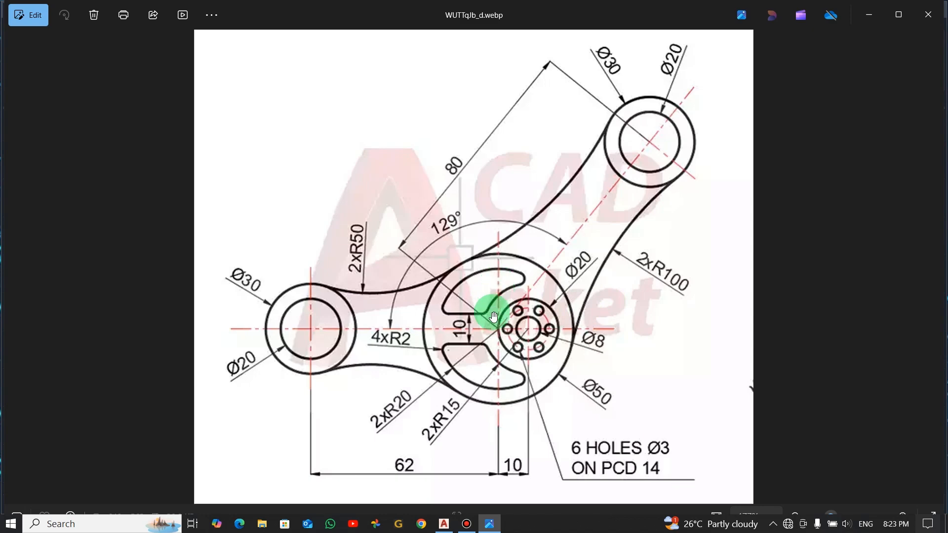
# Review the reference drawing, switch to AutoCAD, and draw a circle of diameter 30 for the outer edge of the left boss.
pyautogui.scroll(1, 519, 309)
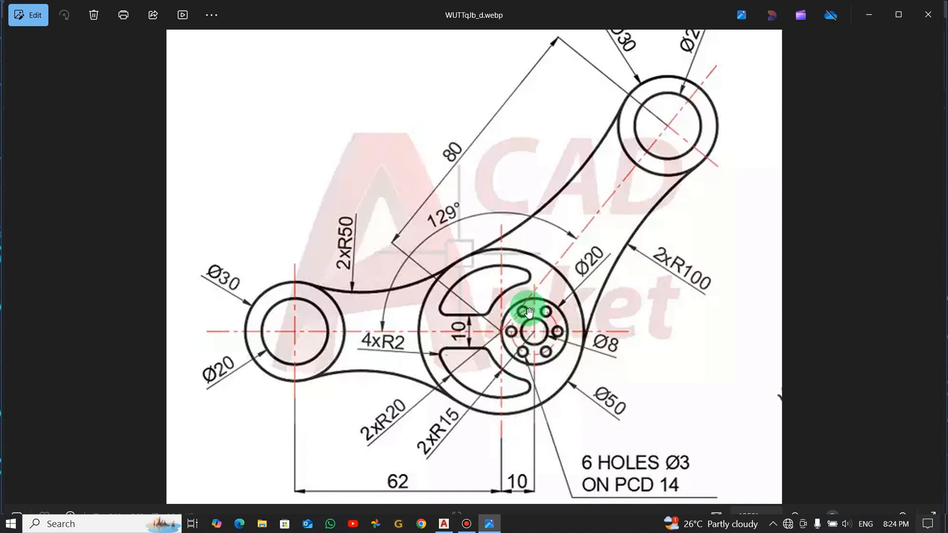
pyautogui.scroll(2, 523, 327)
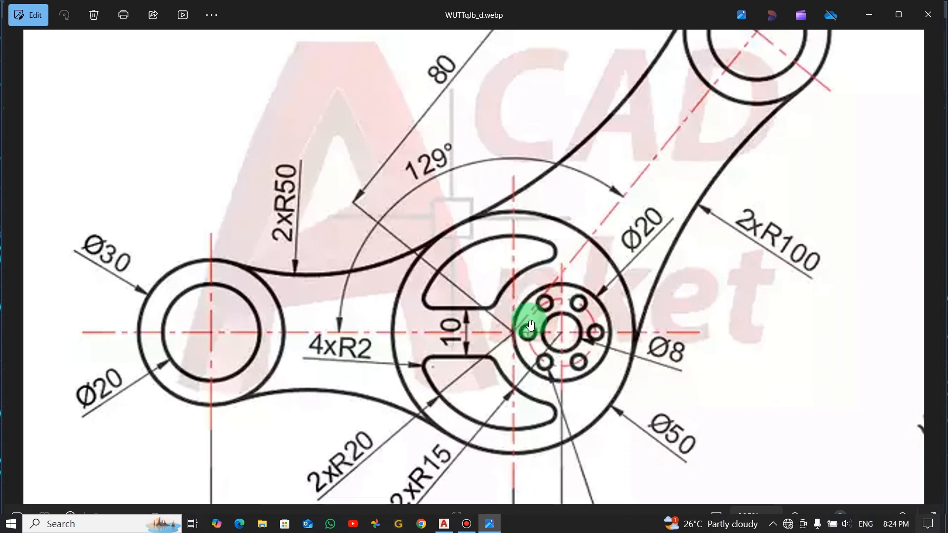
pyautogui.scroll(-2, 578, 363)
pyautogui.scroll(-2, 583, 363)
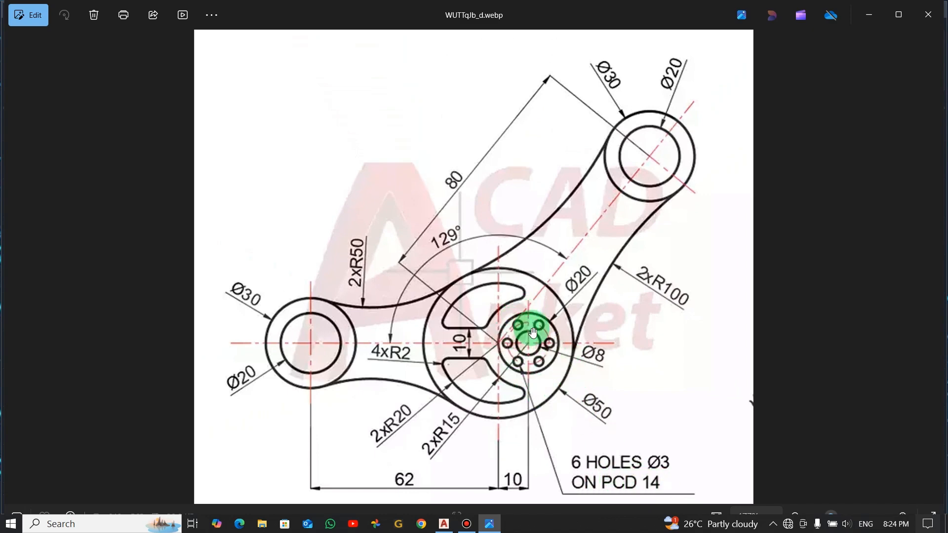
pyautogui.scroll(2, 470, 314)
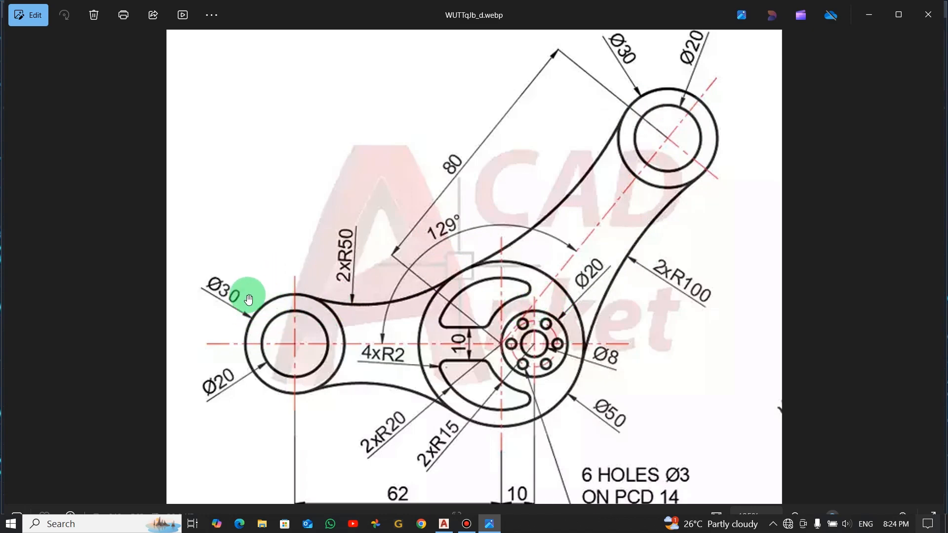
pyautogui.hotkey('alt', 'Tab')
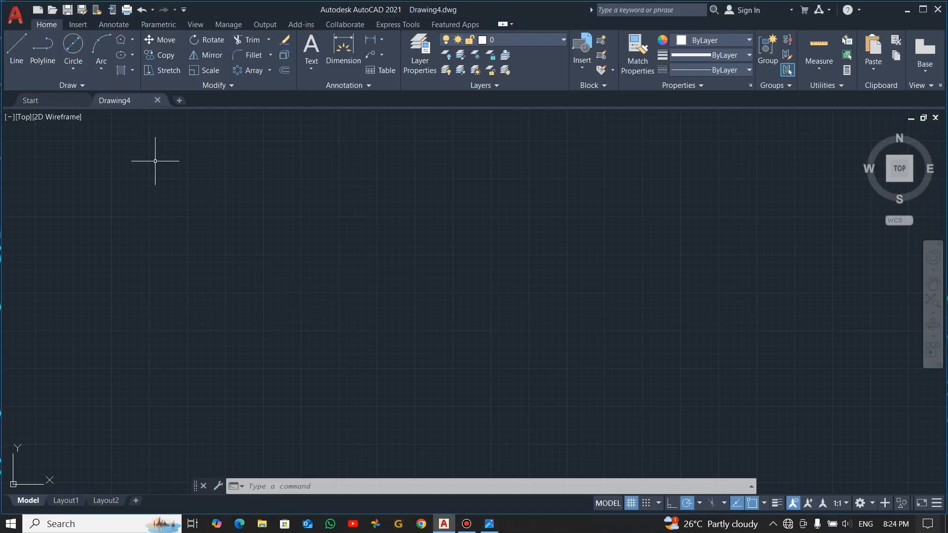
pyautogui.click(72, 66)
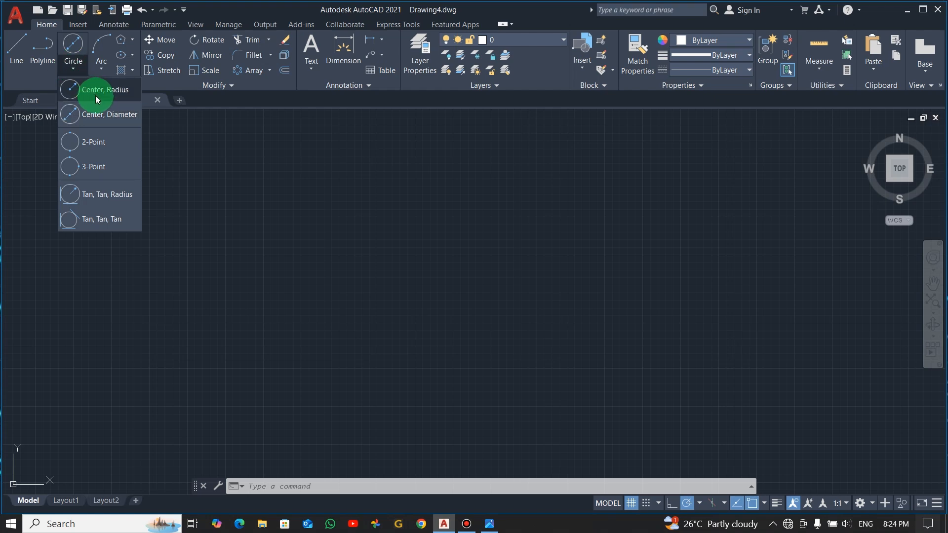
pyautogui.click(95, 112)
pyautogui.click(268, 277)
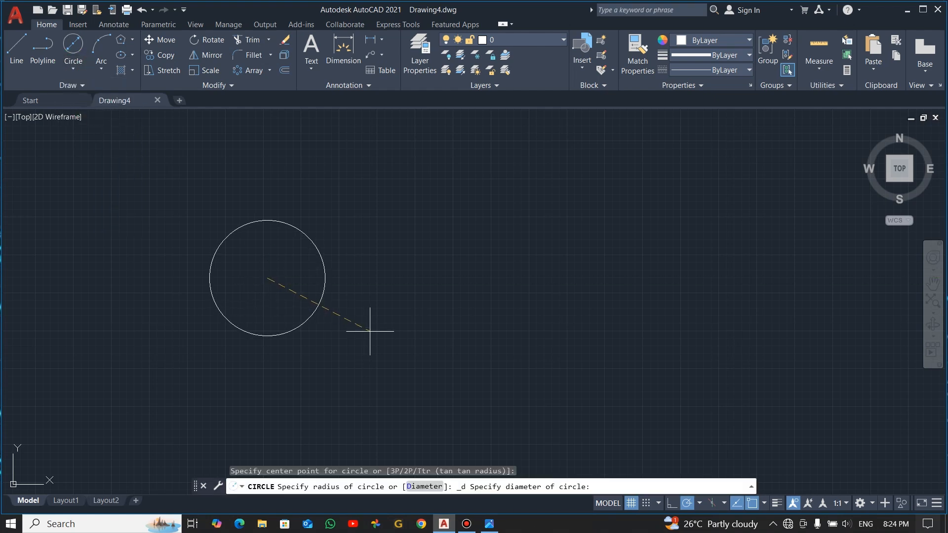
pyautogui.hotkey('alt', 'Tab')
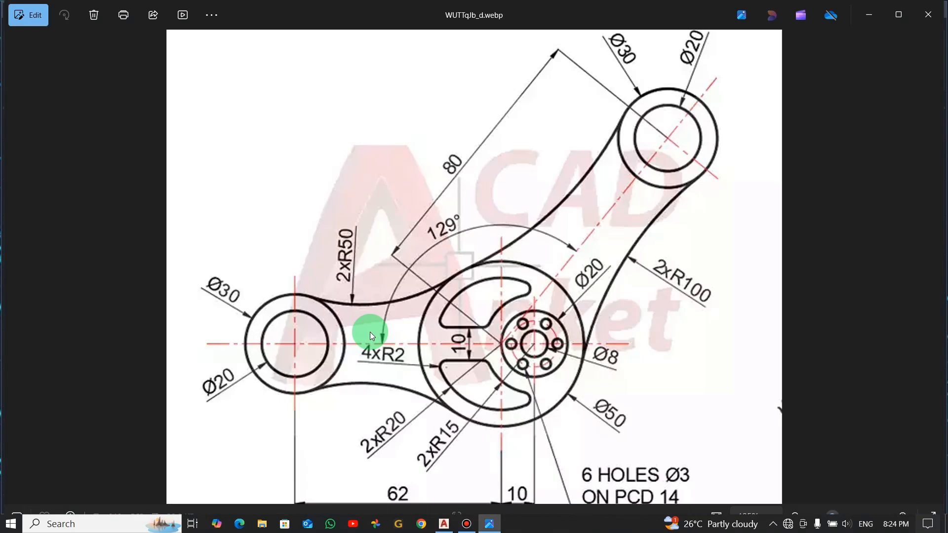
pyautogui.hotkey('alt', 'Tab')
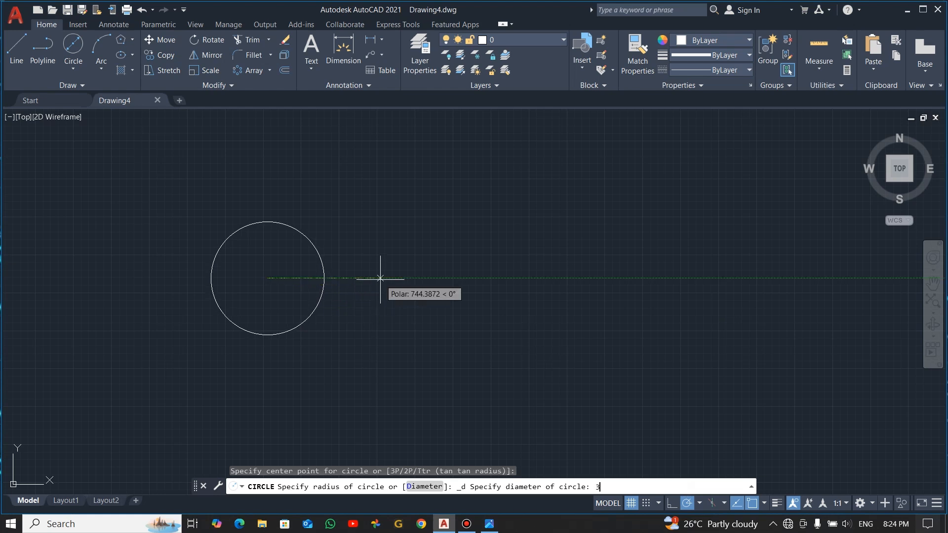
pyautogui.press('Return')
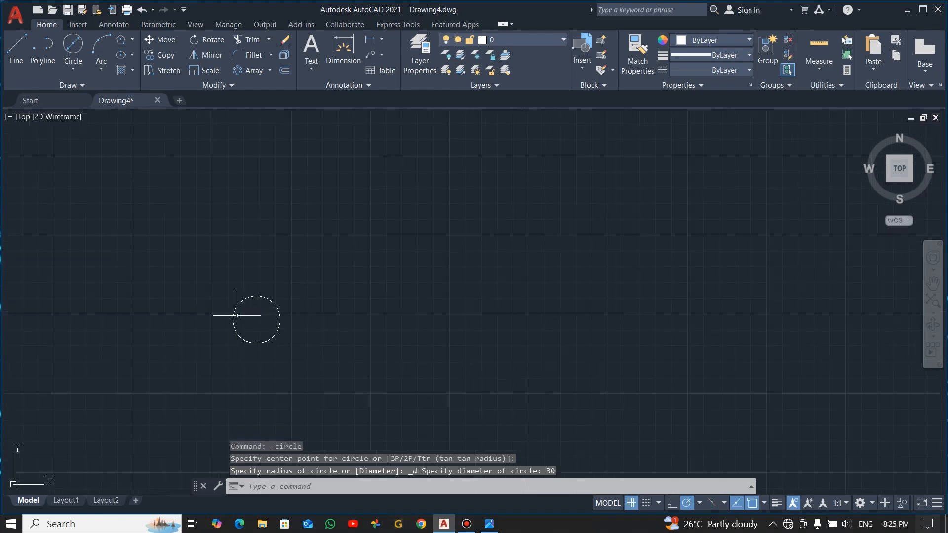
# Draw a concentric circle of diameter 20 inside the left boss circle.
pyautogui.hotkey('alt', 'Tab')
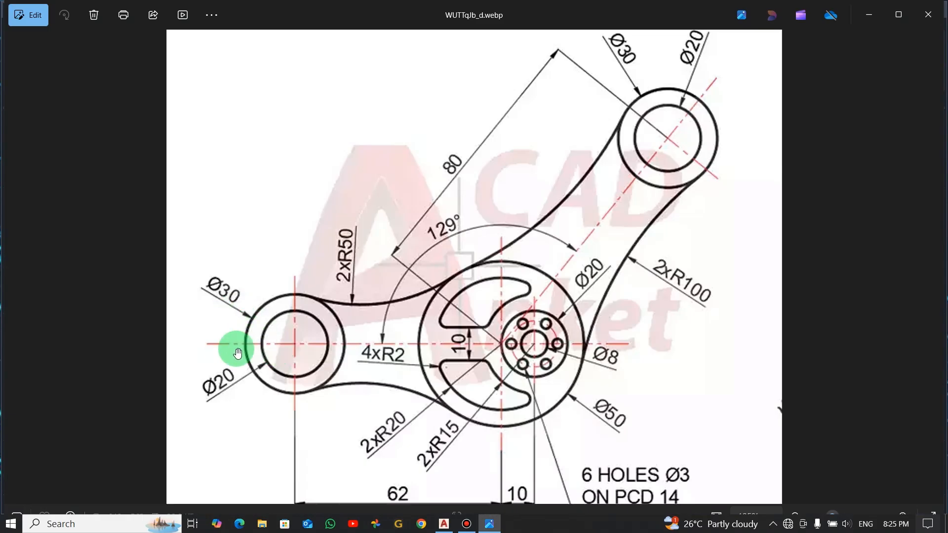
pyautogui.hotkey('alt', 'Tab')
pyautogui.click(74, 45)
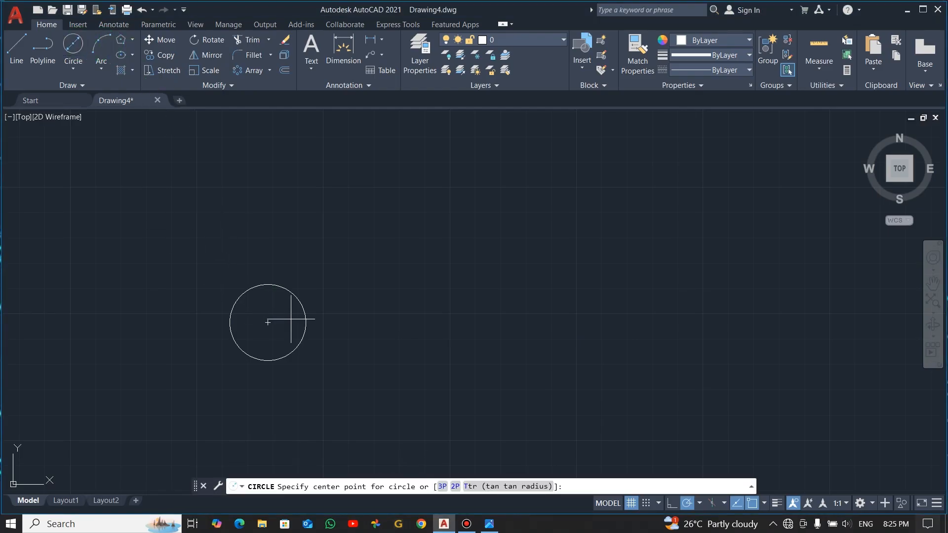
pyautogui.click(268, 322)
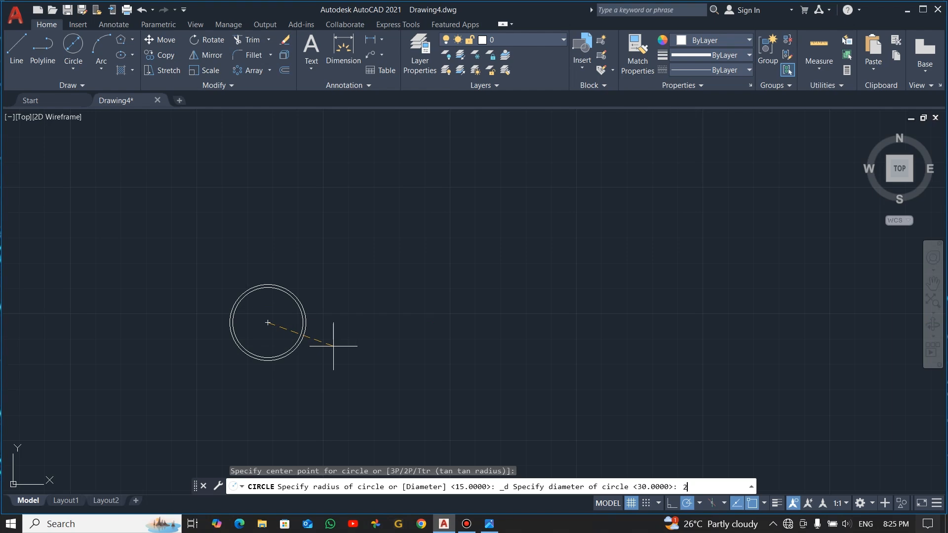
pyautogui.write('20')
pyautogui.press('Return')
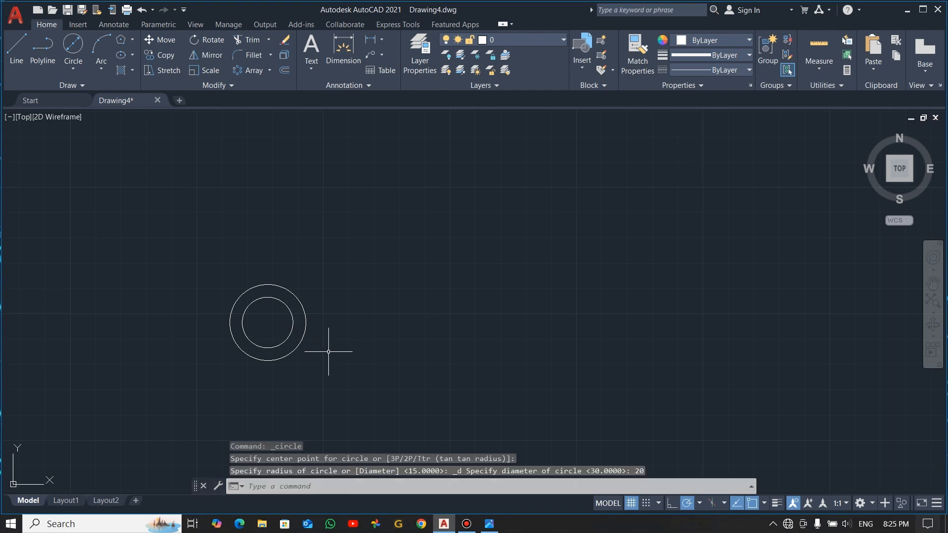
pyautogui.hotkey('alt', 'Tab')
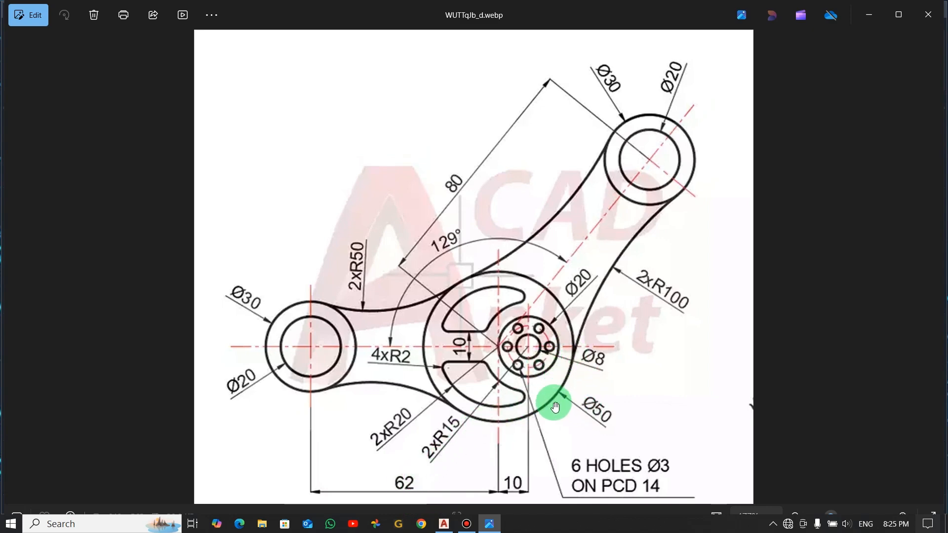
pyautogui.hotkey('alt', 'Tab')
pyautogui.click(74, 49)
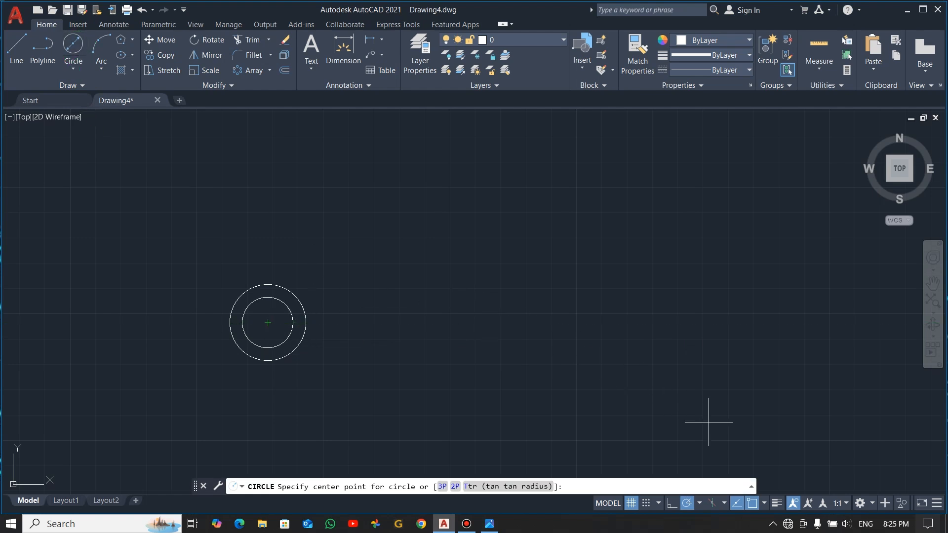
pyautogui.press('Escape')
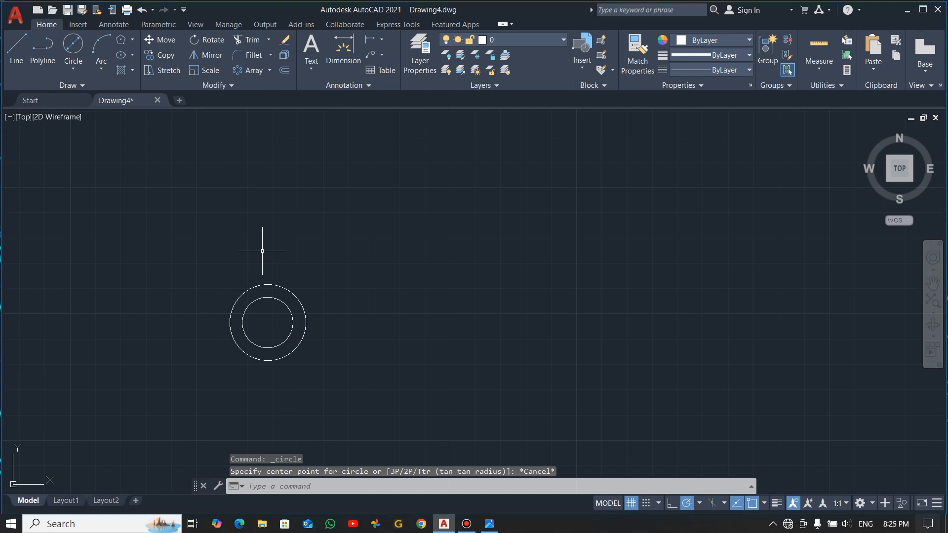
# Set the DYNMODE system variable to 1, and toggle object snap tracking off and on again.
pyautogui.write('dy')
pyautogui.press('Return')
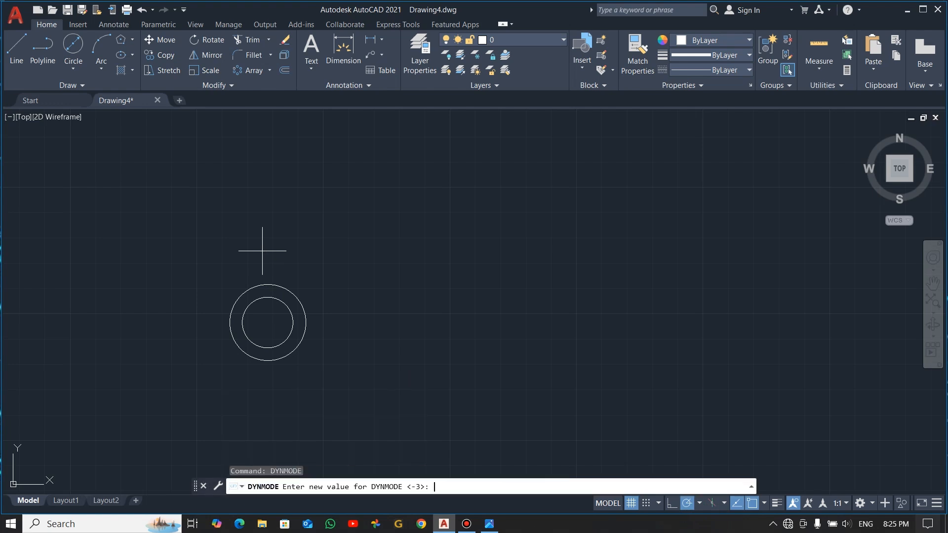
pyautogui.write('1')
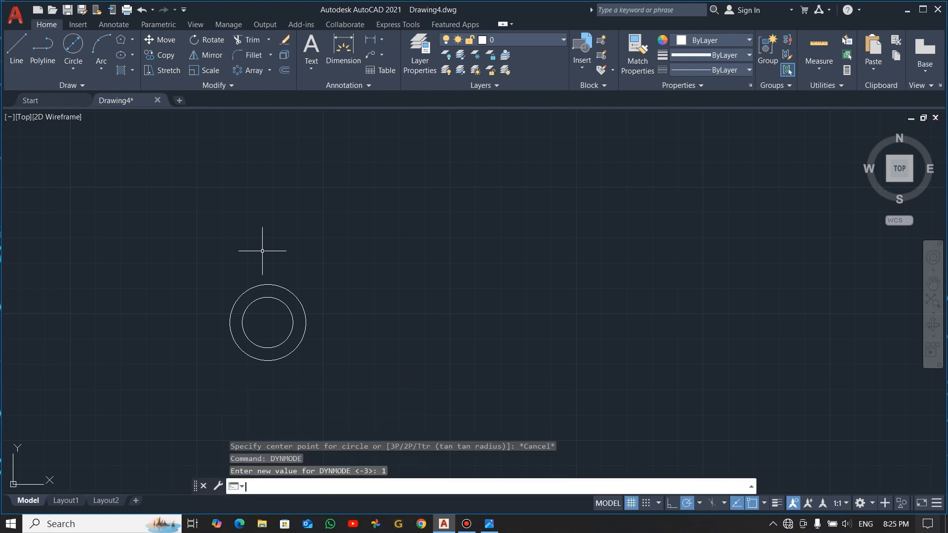
pyautogui.press('Return')
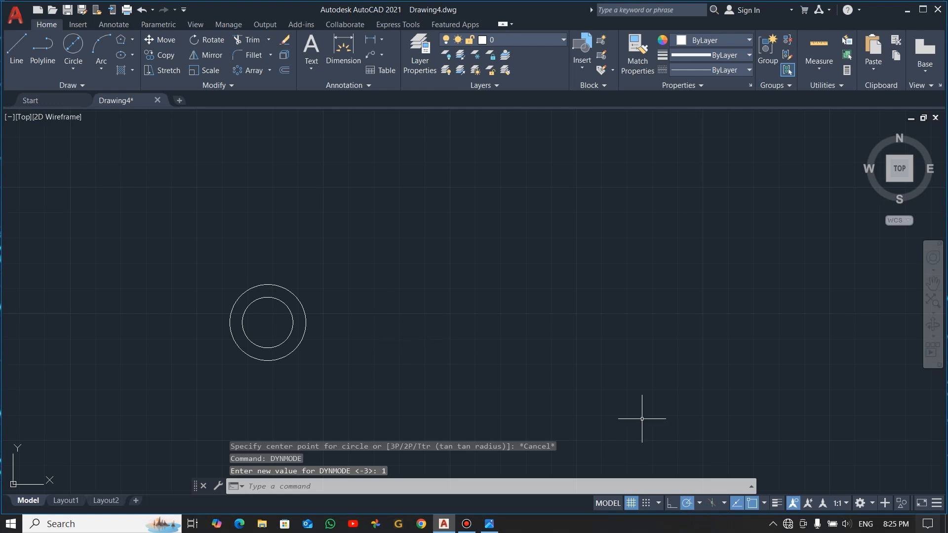
pyautogui.click(736, 504)
pyautogui.click(739, 505)
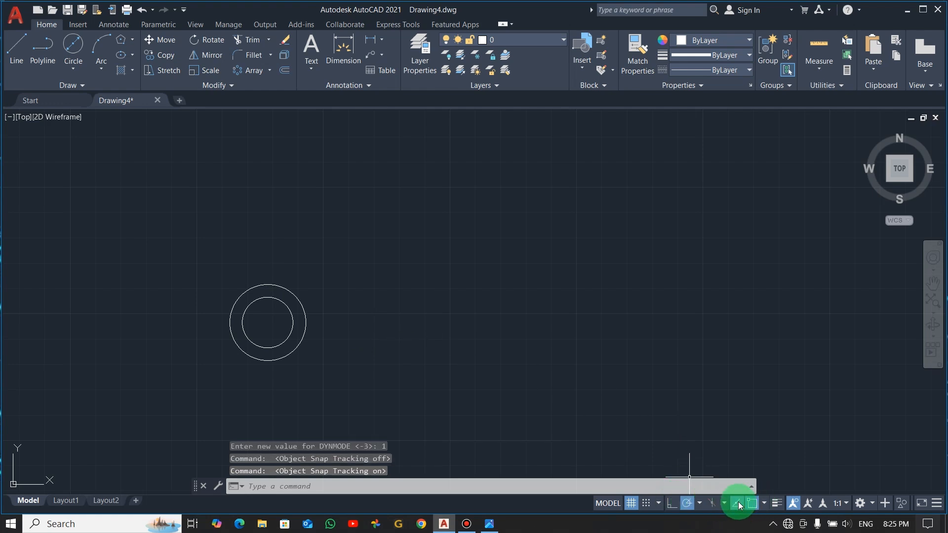
# Draw a circle of radius 50 centred 62 units to the right of the left boss's centre.
pyautogui.write('c')
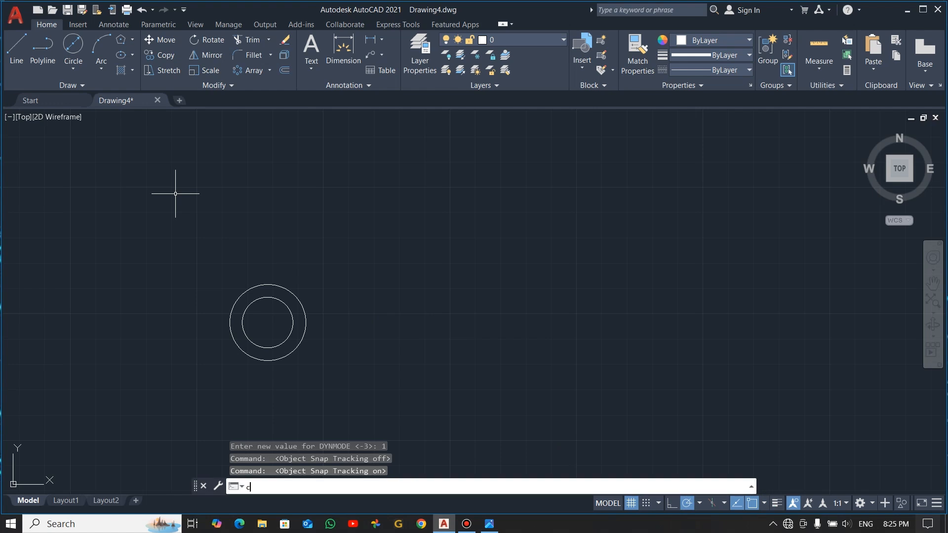
pyautogui.press('Return')
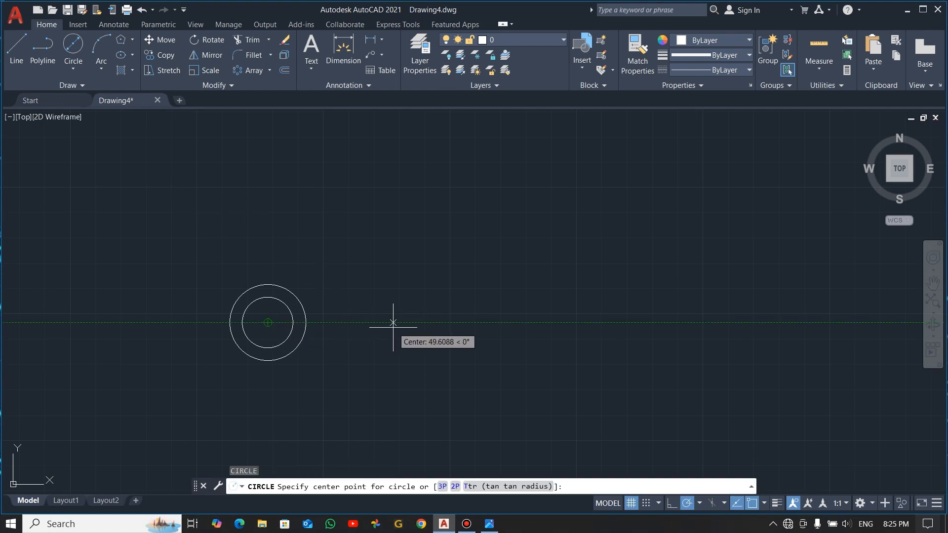
pyautogui.write('62')
pyautogui.press('Return')
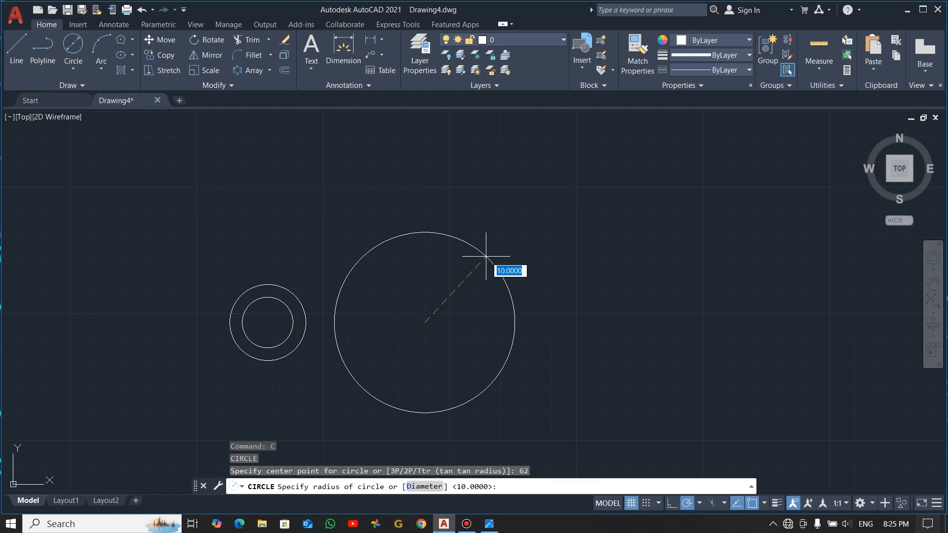
pyautogui.write('50')
pyautogui.press('Return')
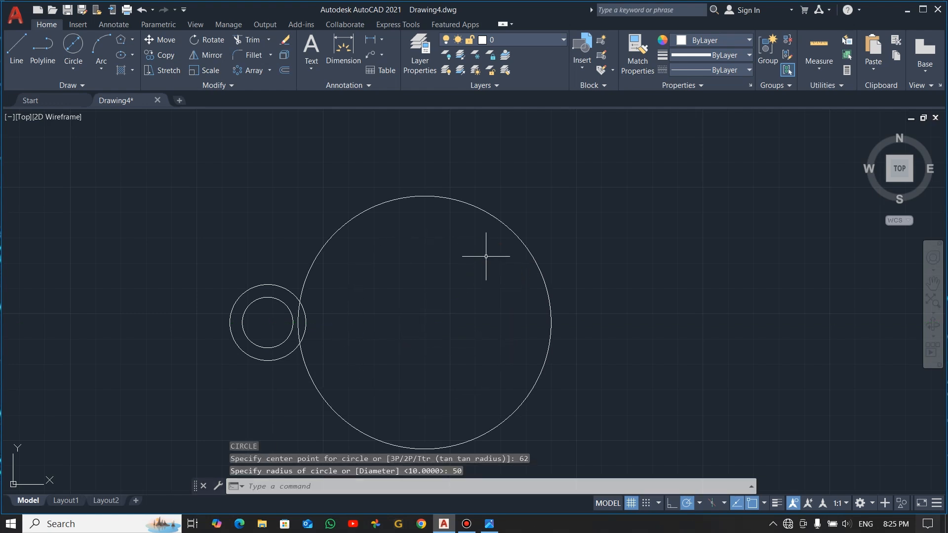
# Erase the oversized circle of radius 50.
pyautogui.click(570, 167)
pyautogui.click(487, 290)
pyautogui.press('Delete')
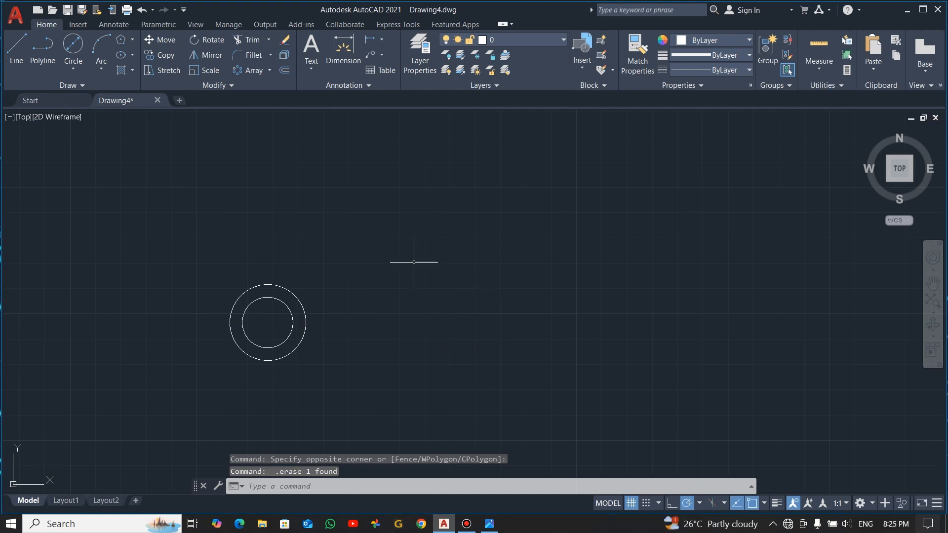
# Draw a circle of diameter 50 centred 62 units horizontally to the right of the left boss's centre.
pyautogui.click(72, 43)
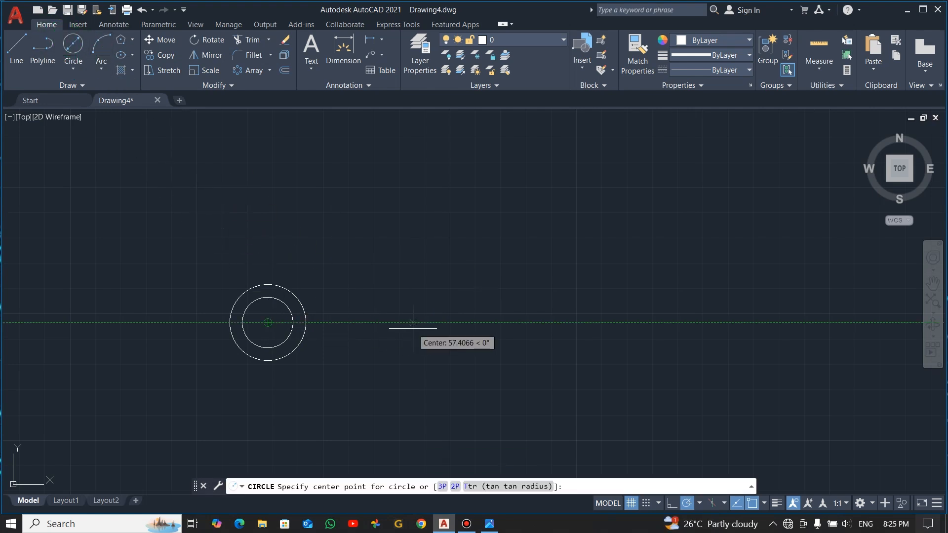
pyautogui.write('62')
pyautogui.press('Return')
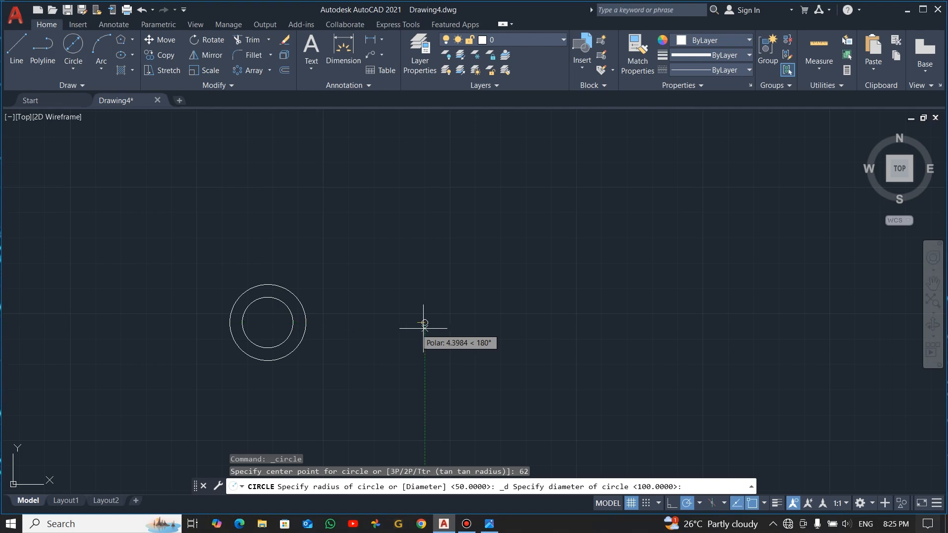
pyautogui.hotkey('alt', 'Tab')
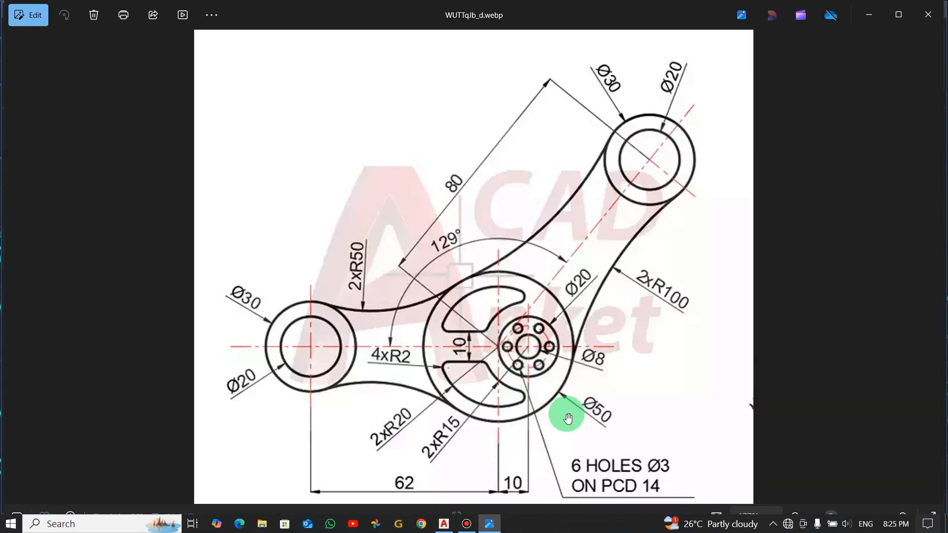
pyautogui.hotkey('alt', 'Tab')
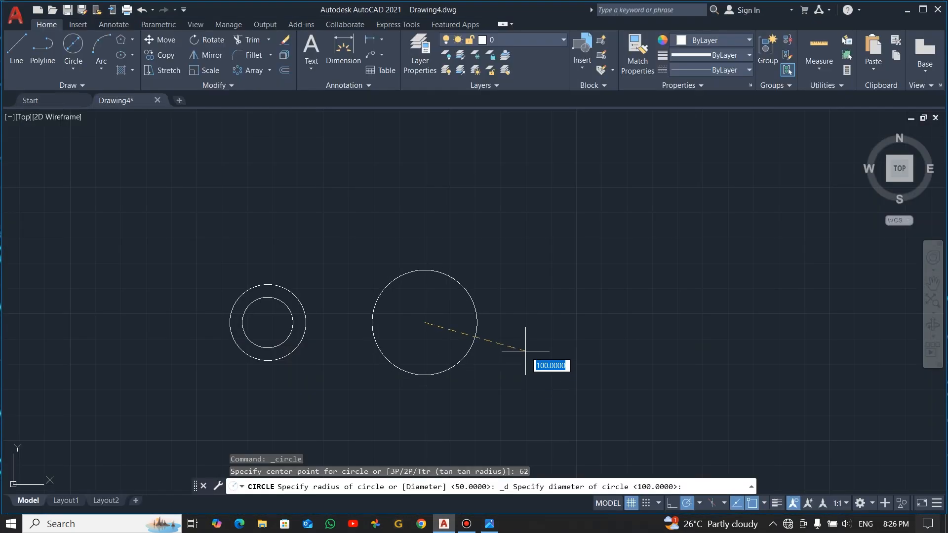
pyautogui.write('50')
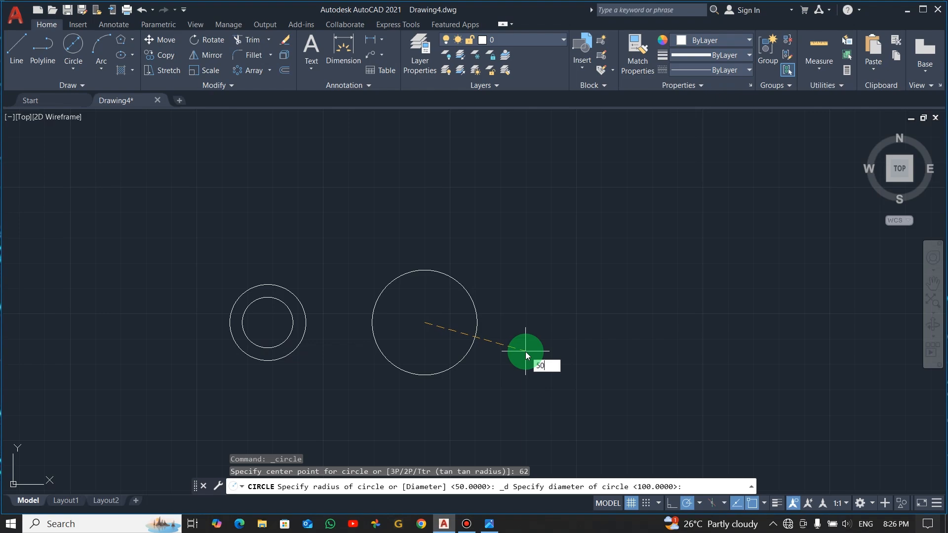
pyautogui.press('Return')
# Check the slot dimensions in the reference image and draw a circle of radius 20 concentric with the diameter 50 hub circle.
pyautogui.hotkey('alt', 'Tab')
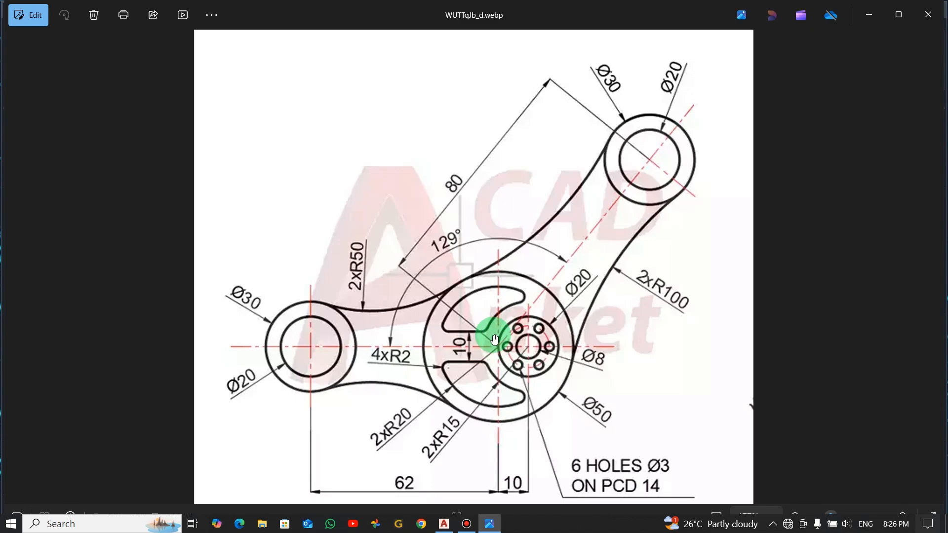
pyautogui.scroll(1, 491, 336)
pyautogui.scroll(1, 518, 380)
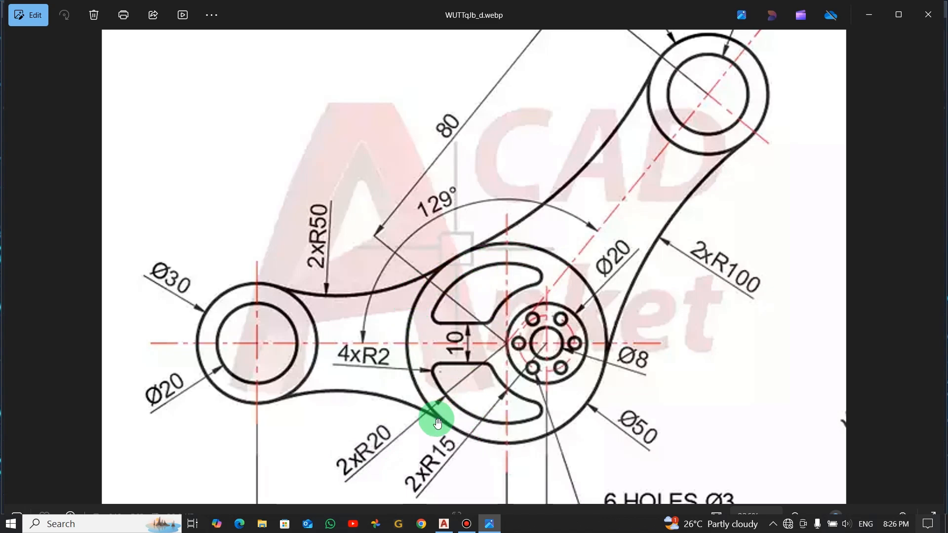
pyautogui.hotkey('alt', 'Tab')
pyautogui.click(73, 72)
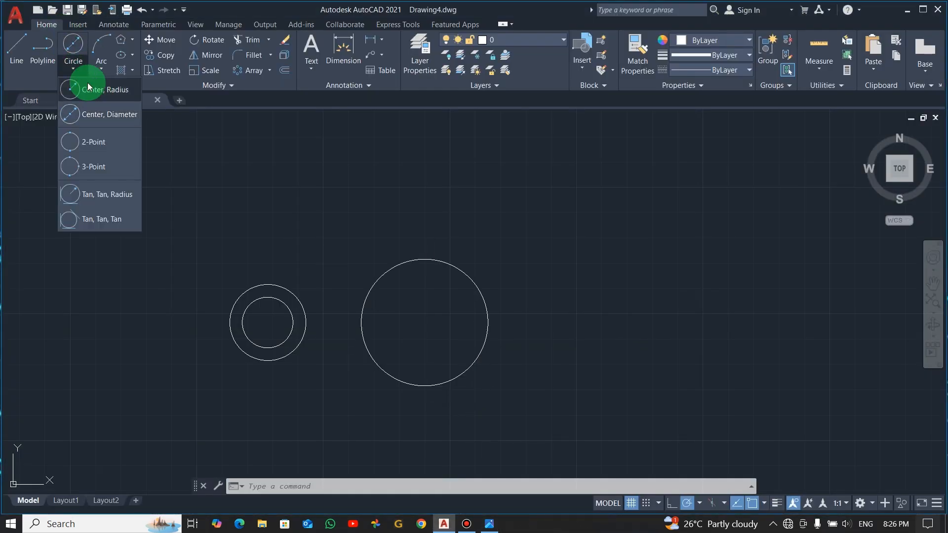
pyautogui.click(81, 91)
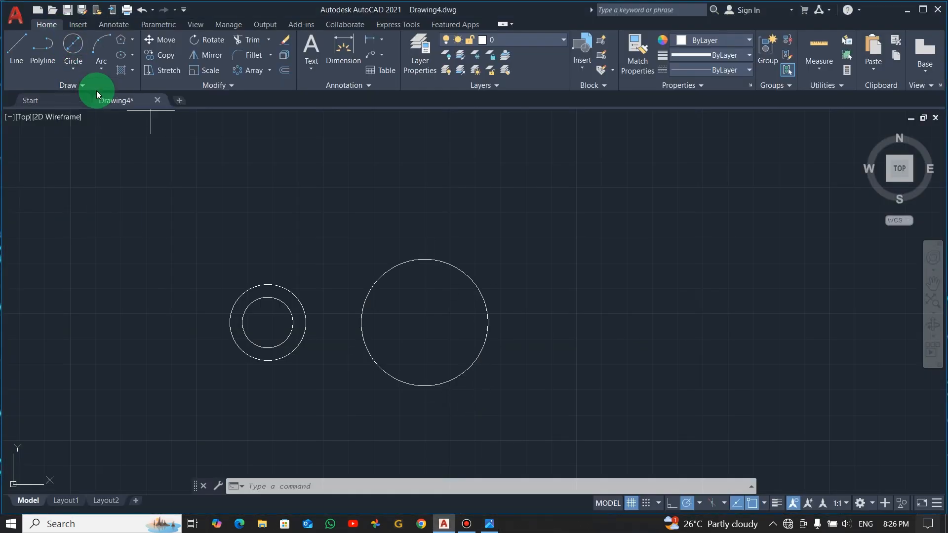
pyautogui.click(425, 322)
pyautogui.write('20')
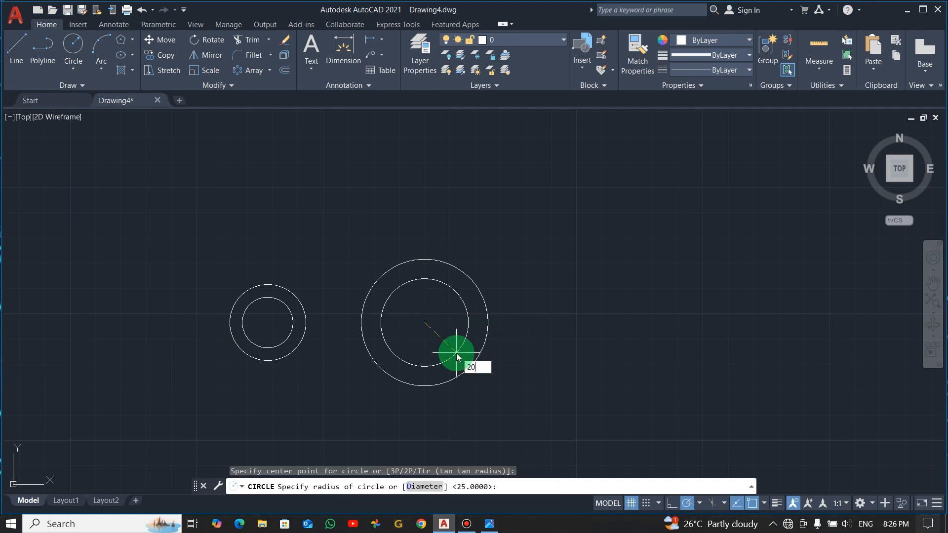
pyautogui.press('Return')
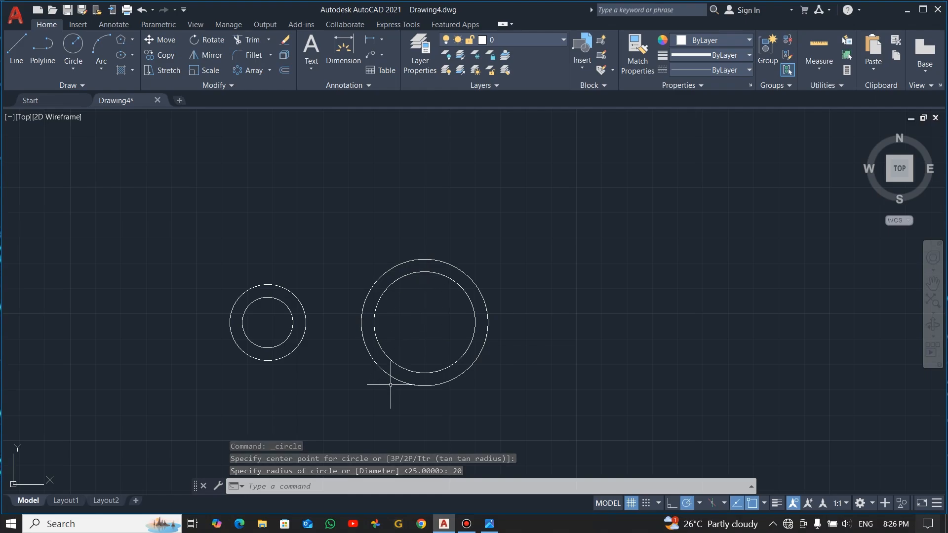
# Consult the reference image and draw a circle of radius 15 centred 10 units horizontally to the right of the hub's centre.
pyautogui.hotkey('alt', 'Tab')
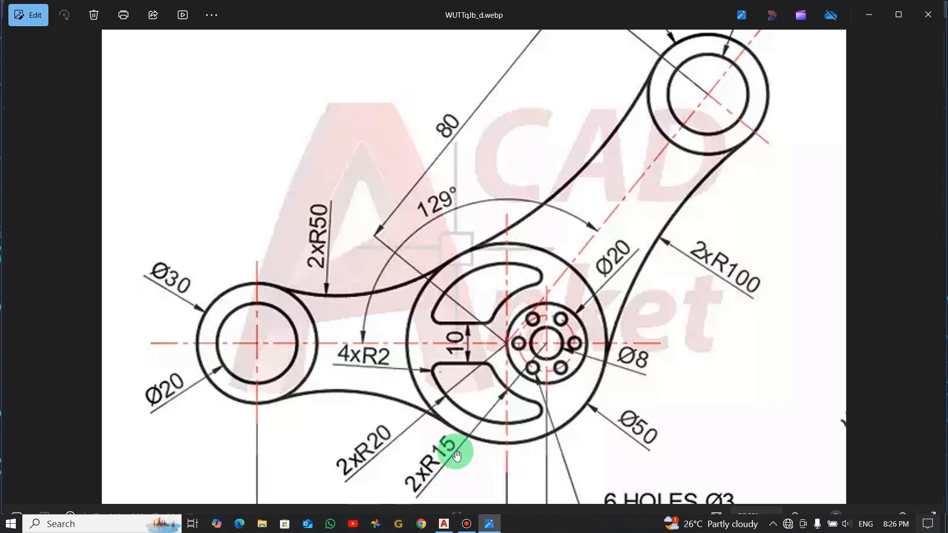
pyautogui.hotkey('alt', 'Tab')
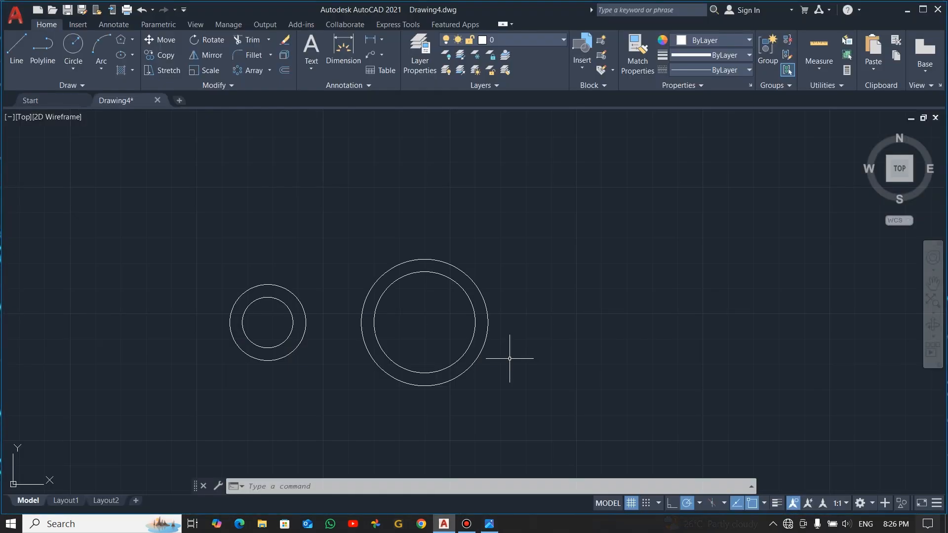
pyautogui.hotkey('alt', 'Tab')
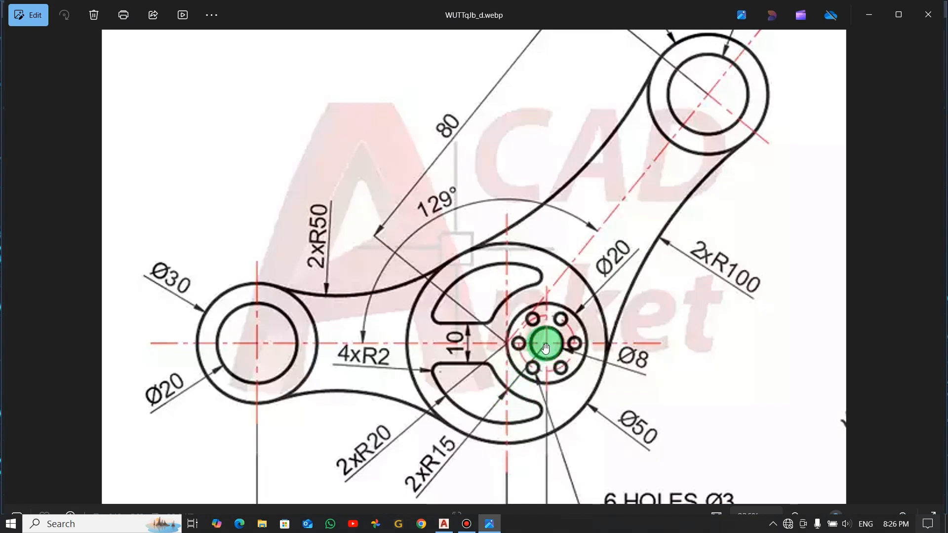
pyautogui.scroll(-3, 547, 349)
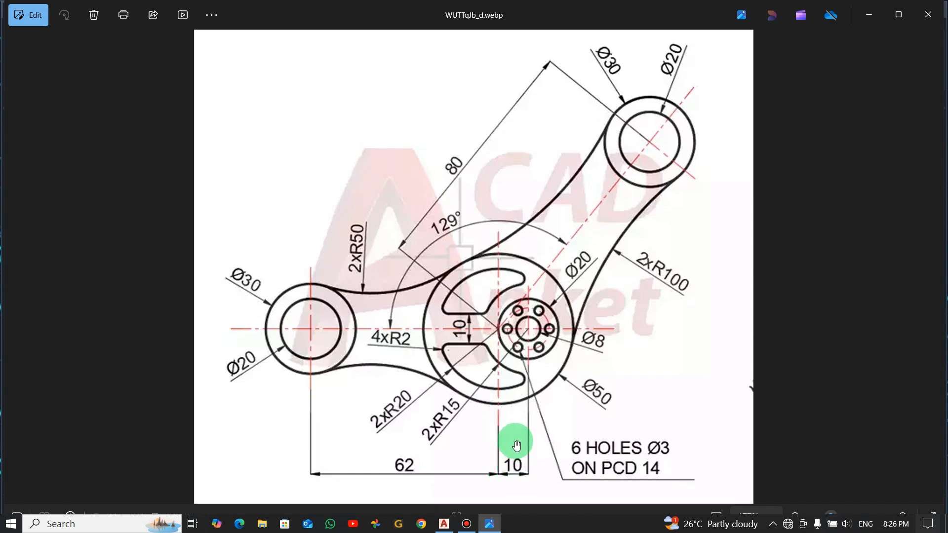
pyautogui.hotkey('alt', 'Tab')
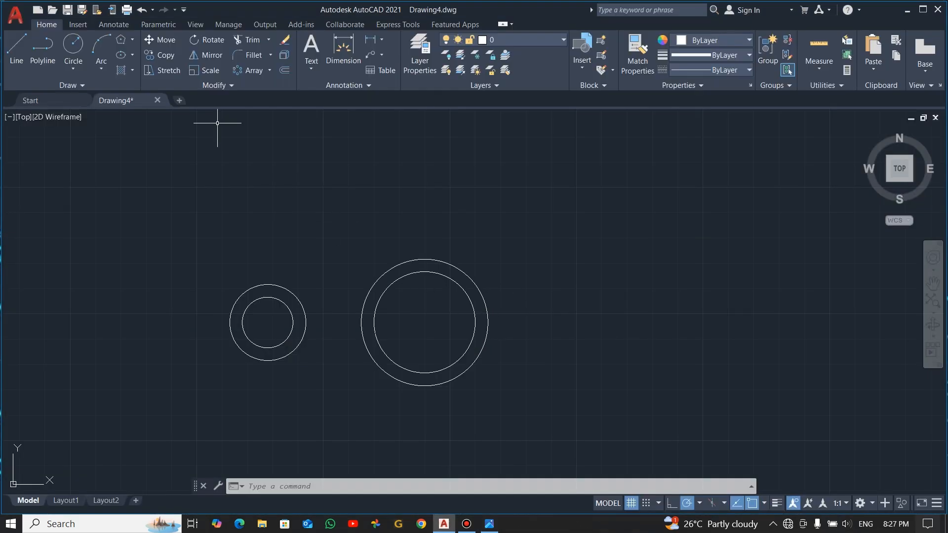
pyautogui.click(78, 45)
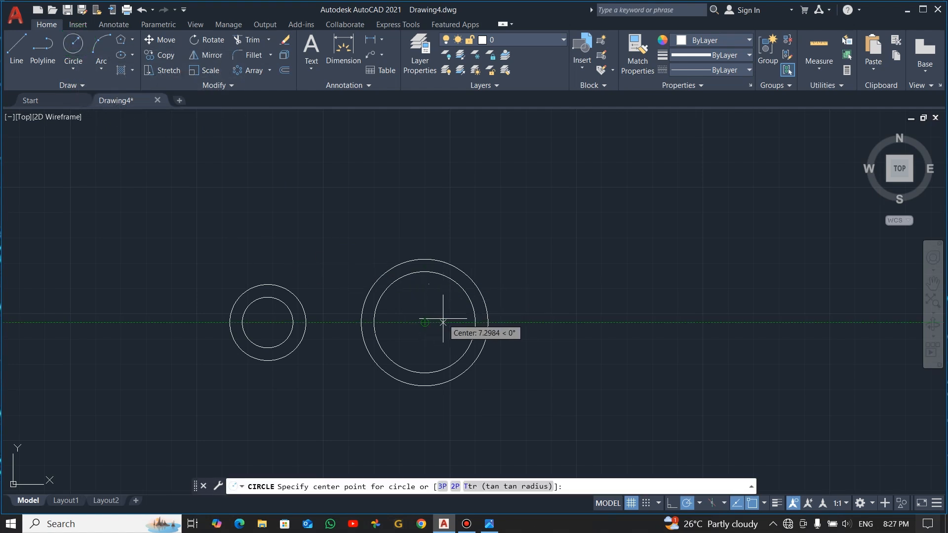
pyautogui.write('10')
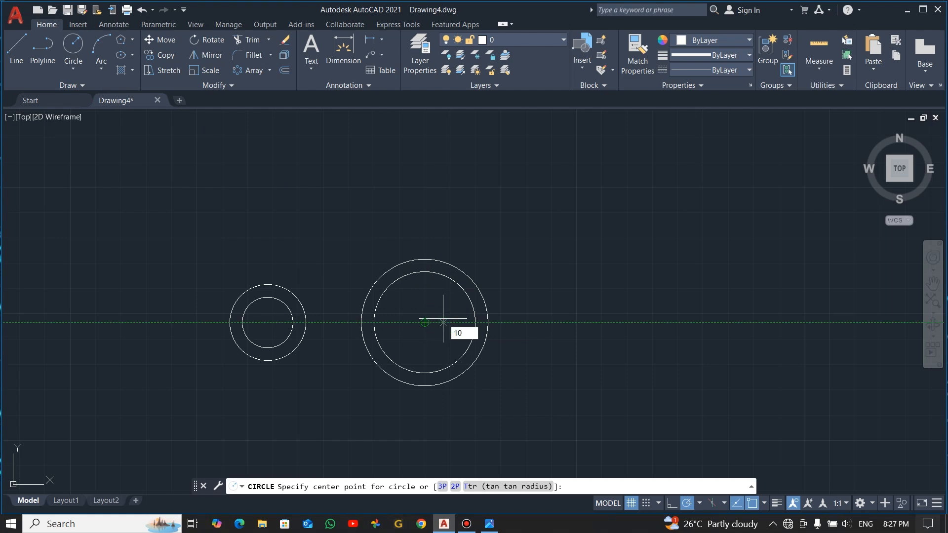
pyautogui.press('Return')
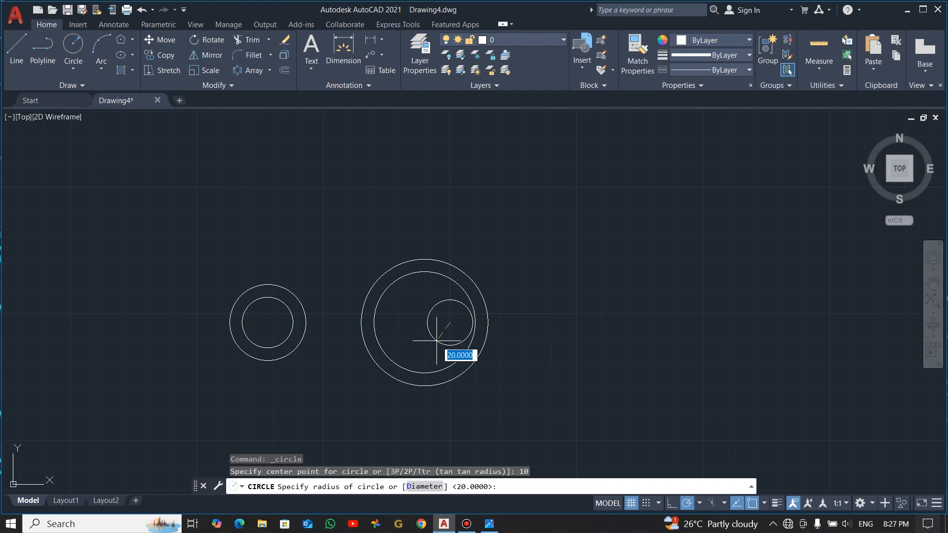
pyautogui.hotkey('alt', 'Tab')
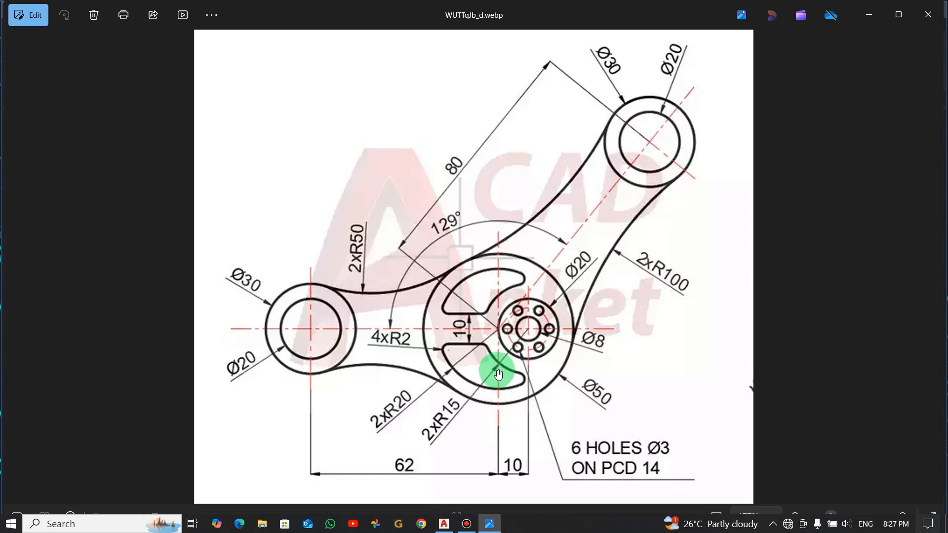
pyautogui.hotkey('alt', 'Tab')
pyautogui.write('15')
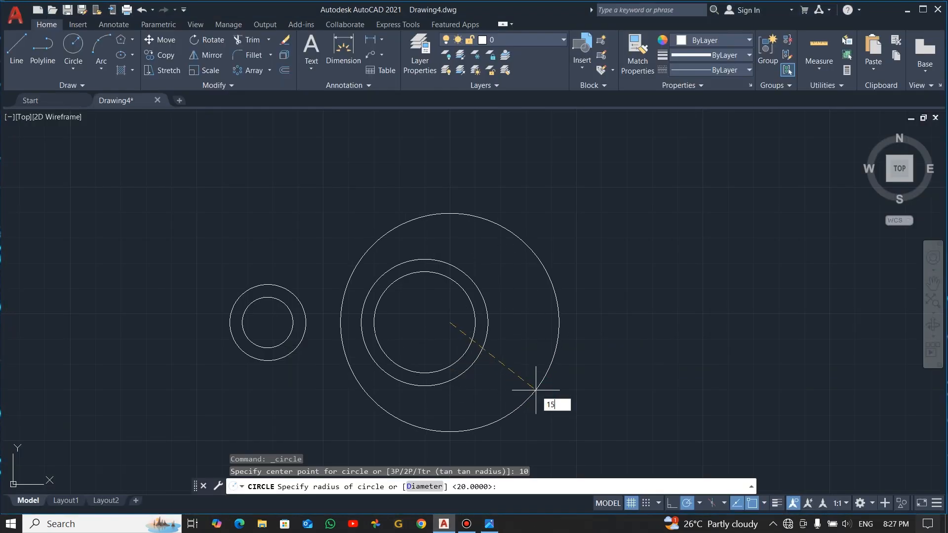
pyautogui.press('Return')
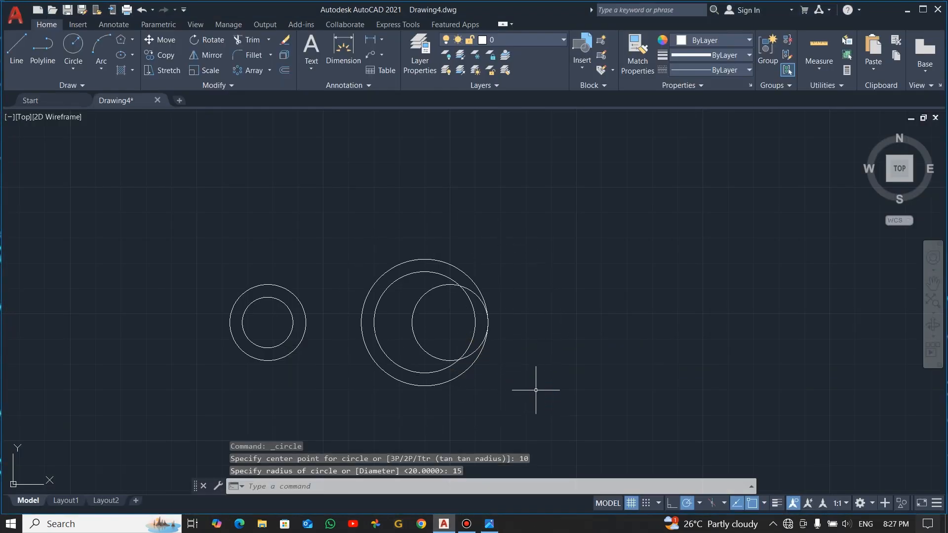
# Draw a horizontal line from the hub's centre to the left quadrant of its outer circle.
pyautogui.click(16, 47)
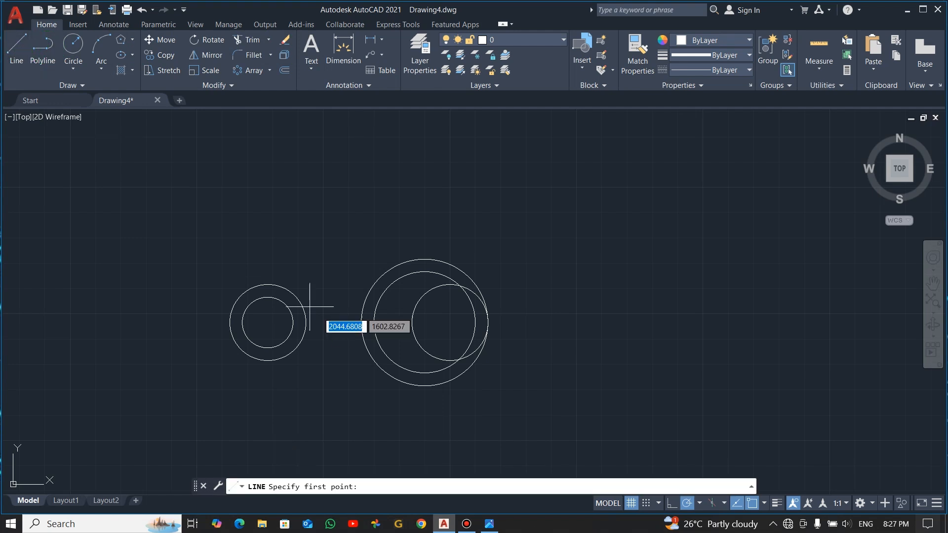
pyautogui.click(424, 322)
pyautogui.click(362, 323)
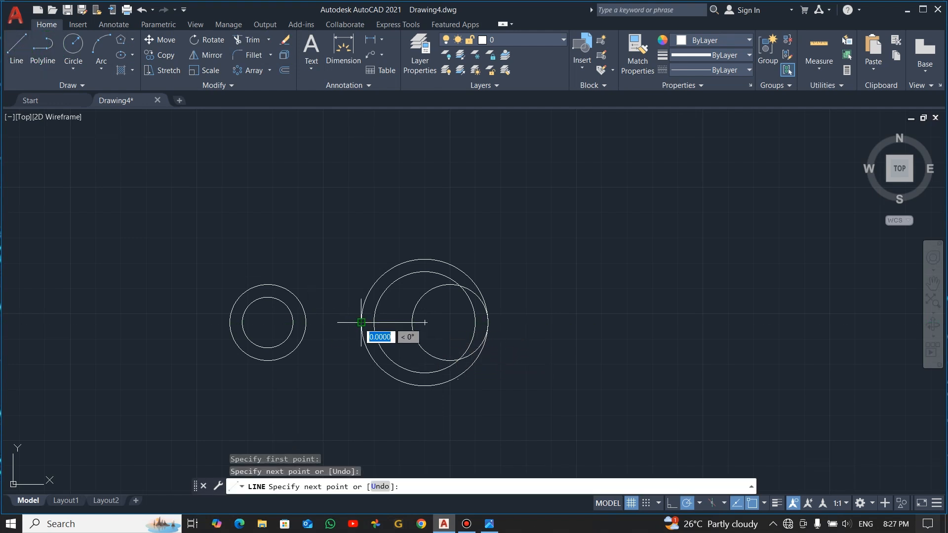
pyautogui.press('Escape')
# Check the slot gap in the reference image and offset the hub's horizontal line 5 units above and below.
pyautogui.hotkey('alt', 'Tab')
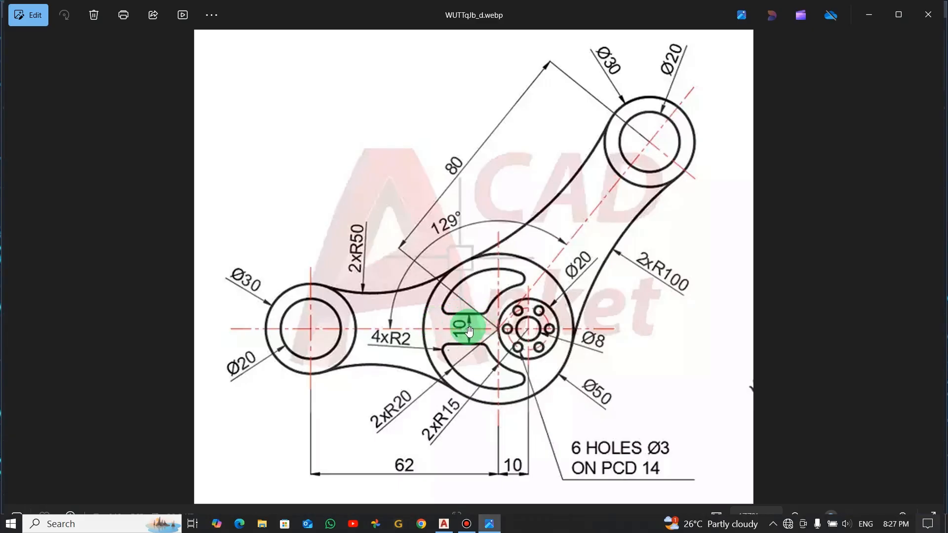
pyautogui.hotkey('alt', 'Tab')
pyautogui.click(286, 70)
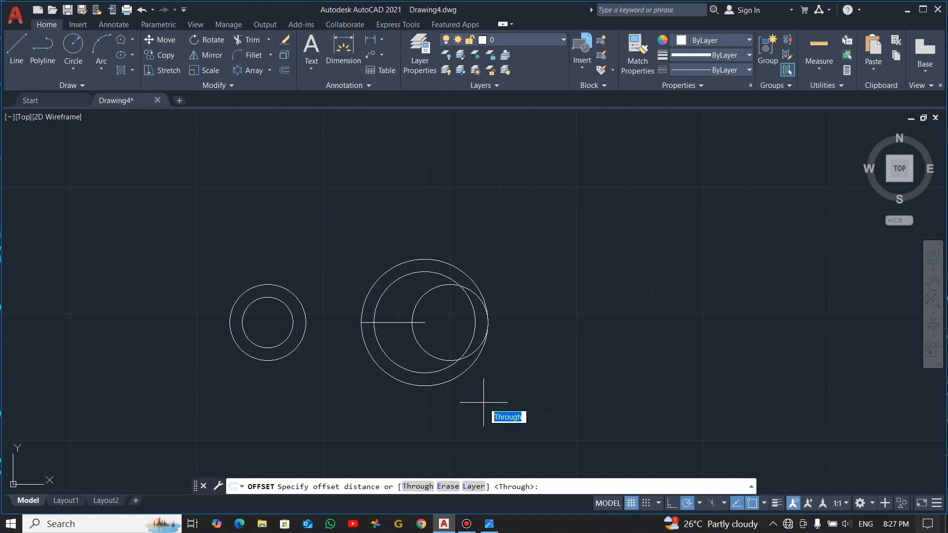
pyautogui.write('5')
pyautogui.press('Return')
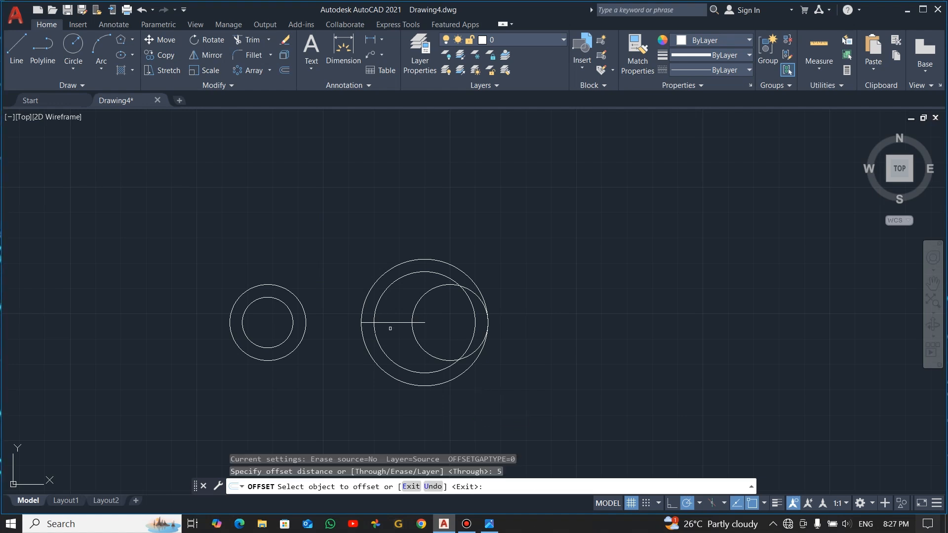
pyautogui.click(395, 324)
pyautogui.click(398, 315)
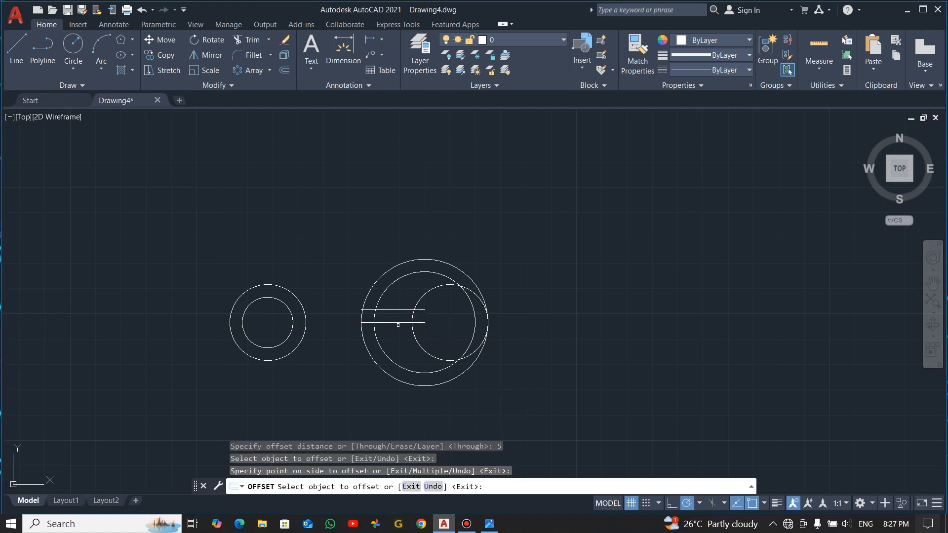
pyautogui.click(402, 321)
pyautogui.click(402, 345)
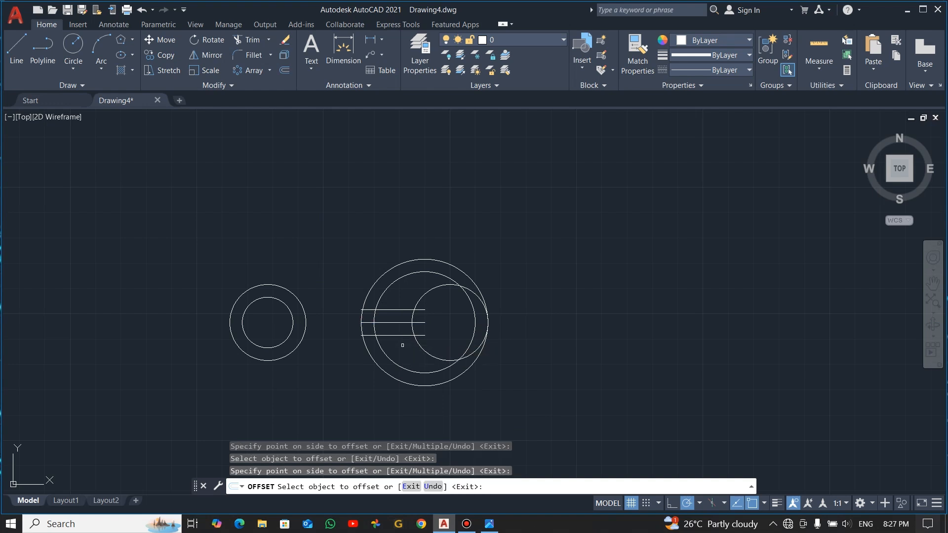
pyautogui.press('Escape')
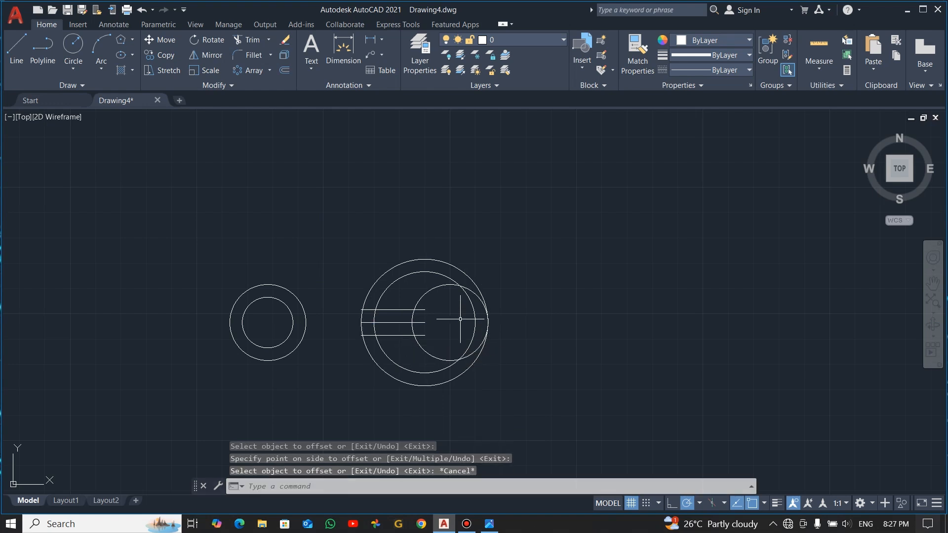
# Using multiple fillets of radius 2, round the upper slot corners between the radius 20 circle and the upper line, and between the radius 20 and 15 circles.
pyautogui.scroll(2, 411, 323)
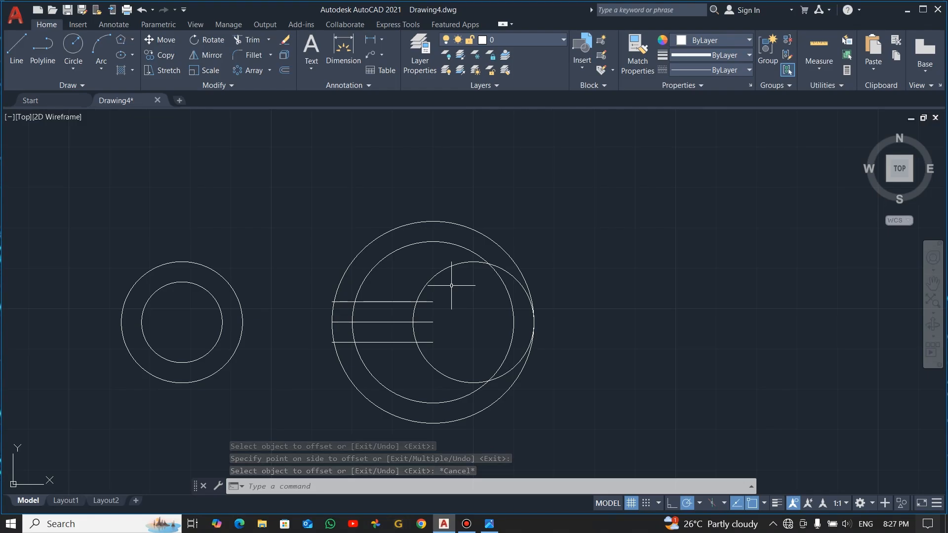
pyautogui.hotkey('alt', 'Tab')
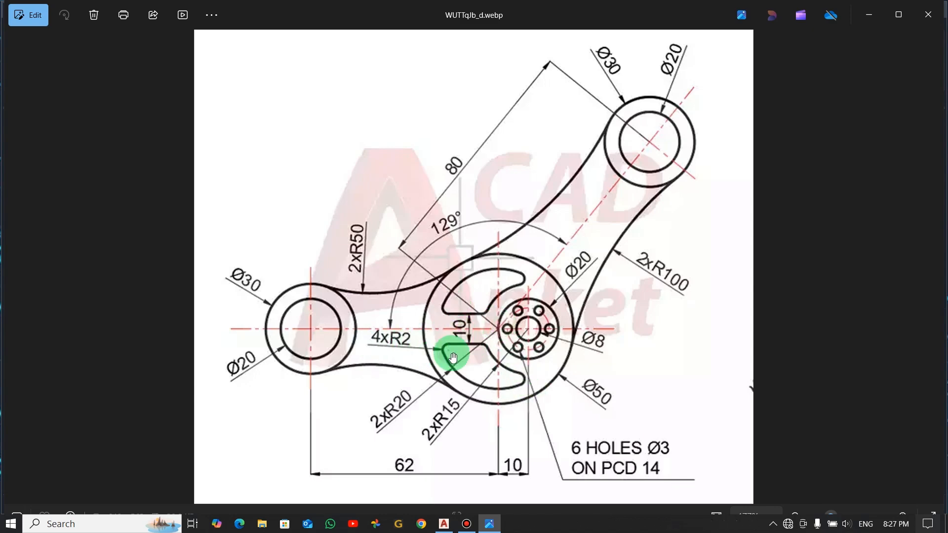
pyautogui.hotkey('alt', 'Tab')
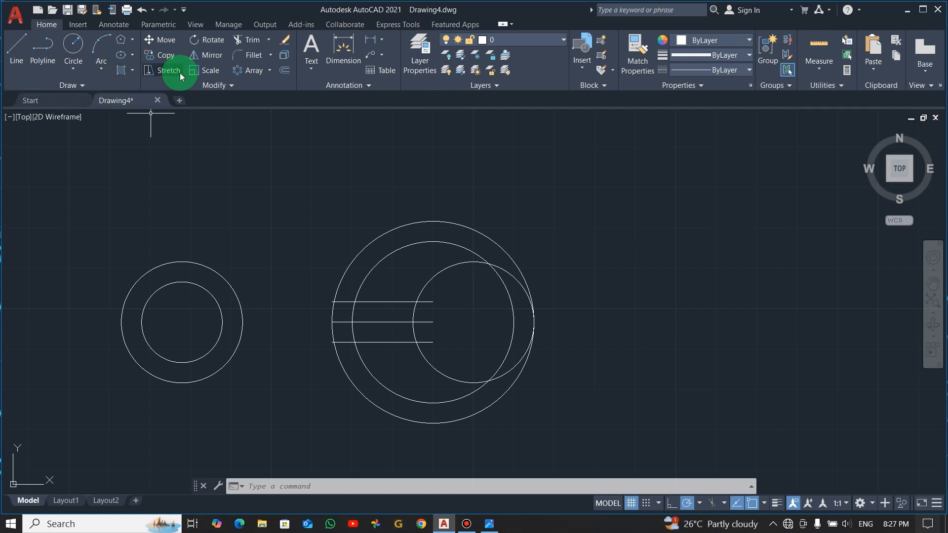
pyautogui.click(258, 58)
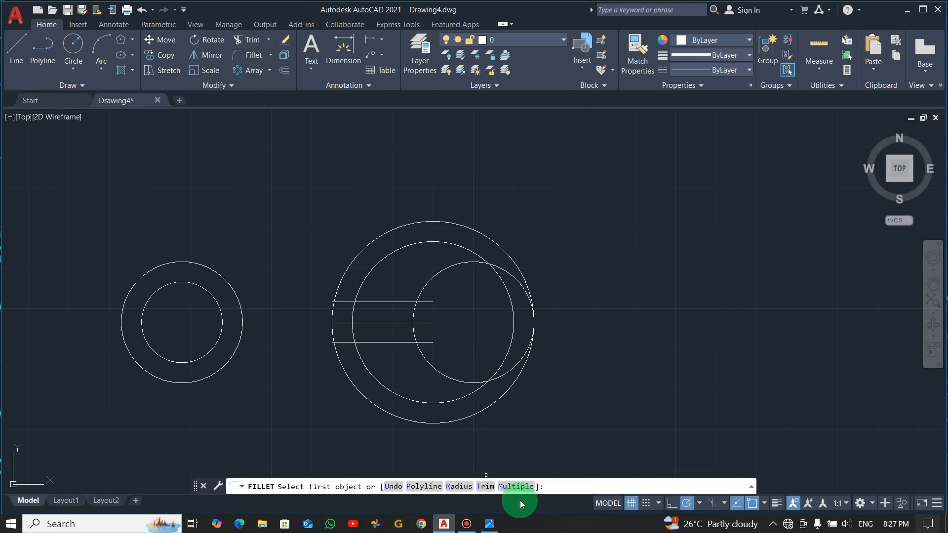
pyautogui.click(463, 487)
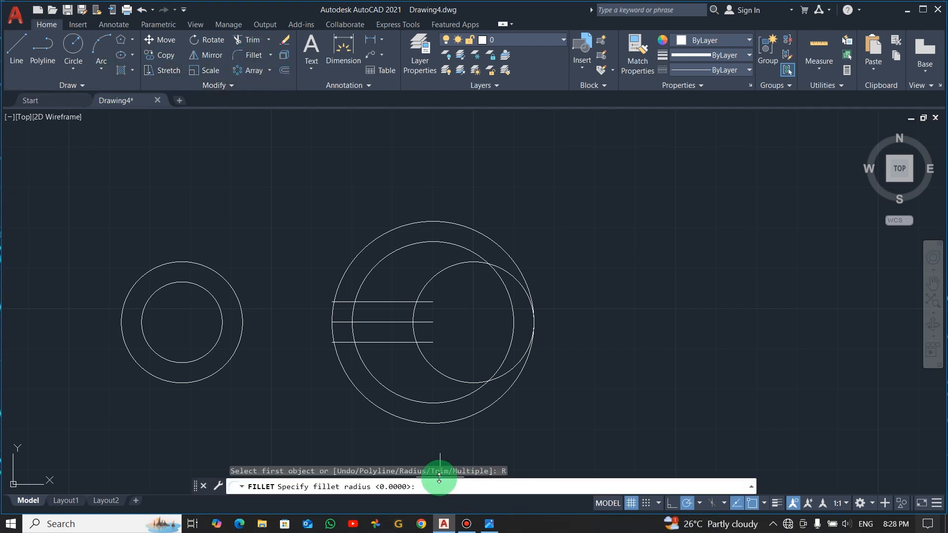
pyautogui.write('2')
pyautogui.press('Return')
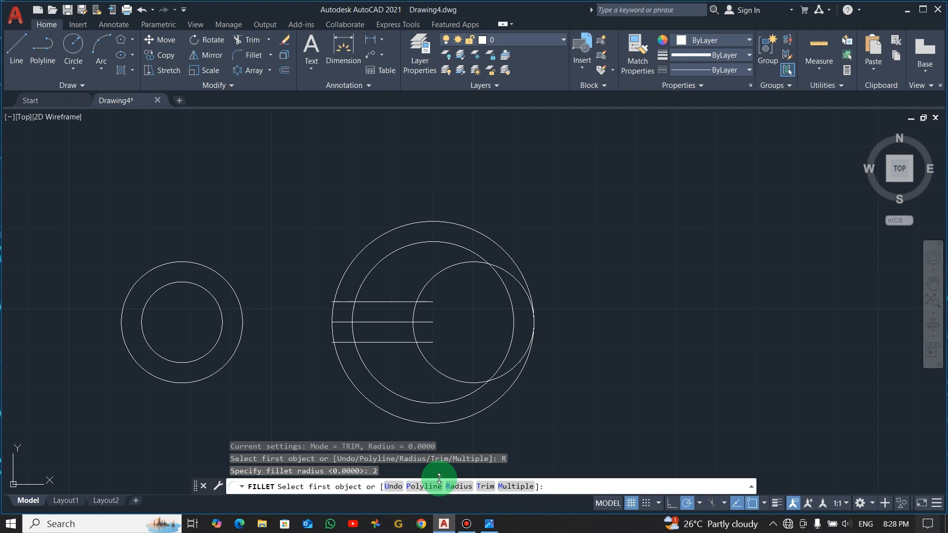
pyautogui.click(516, 487)
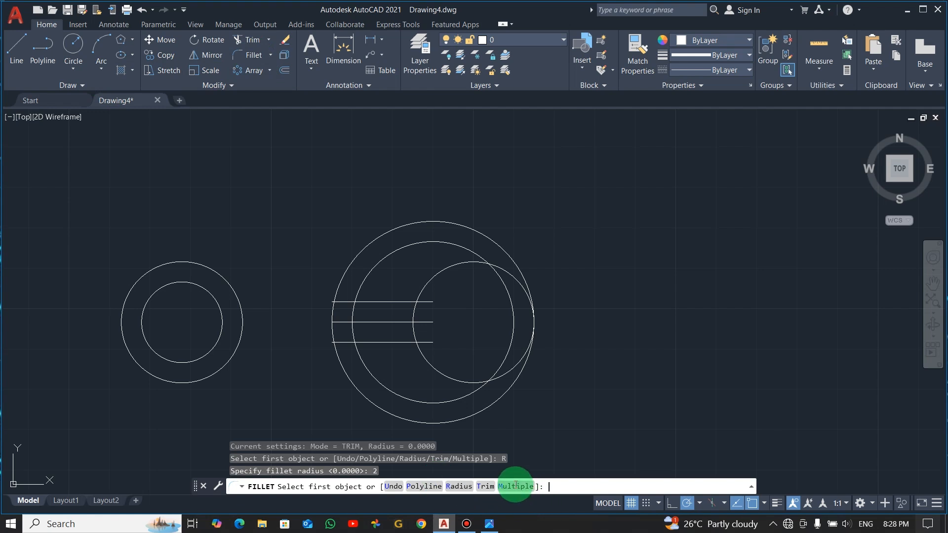
pyautogui.click(368, 277)
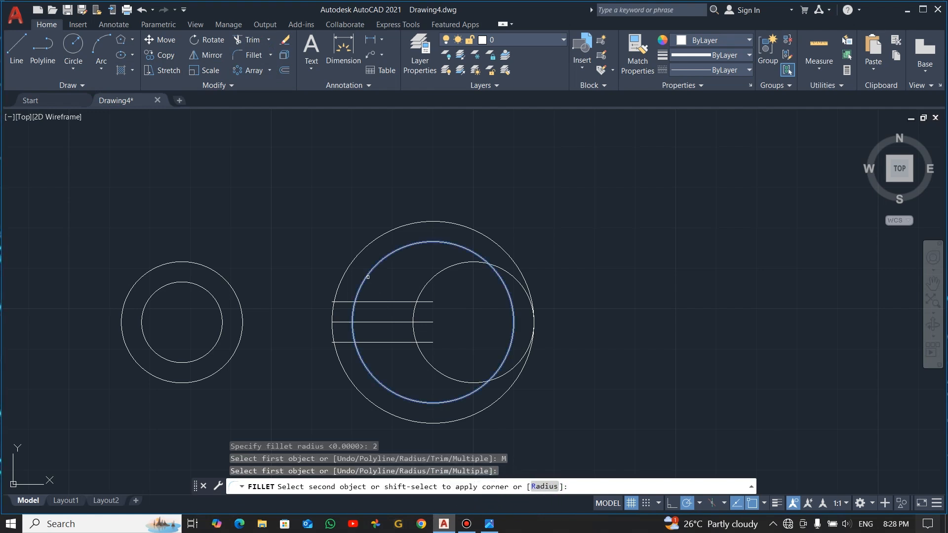
pyautogui.click(376, 302)
pyautogui.click(476, 254)
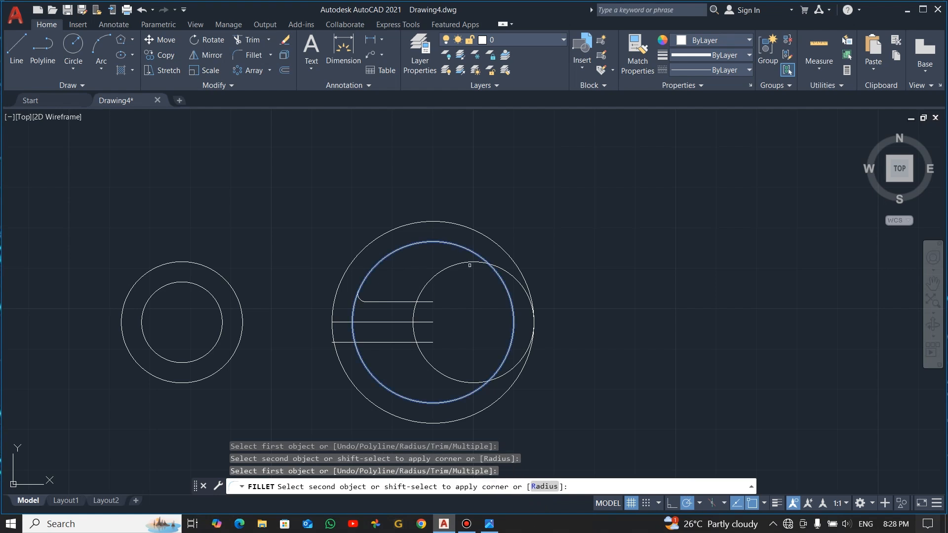
pyautogui.click(465, 264)
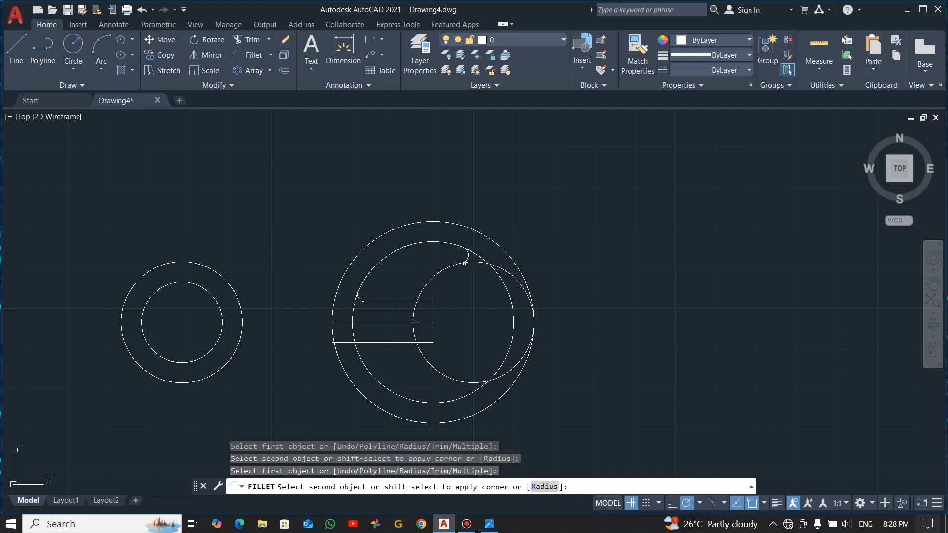
# Fillet the lower slot corners with radius 2, joining the lower line to both circles and the radius 20 circle to the radius 15 circle.
pyautogui.click(363, 343)
pyautogui.click(380, 383)
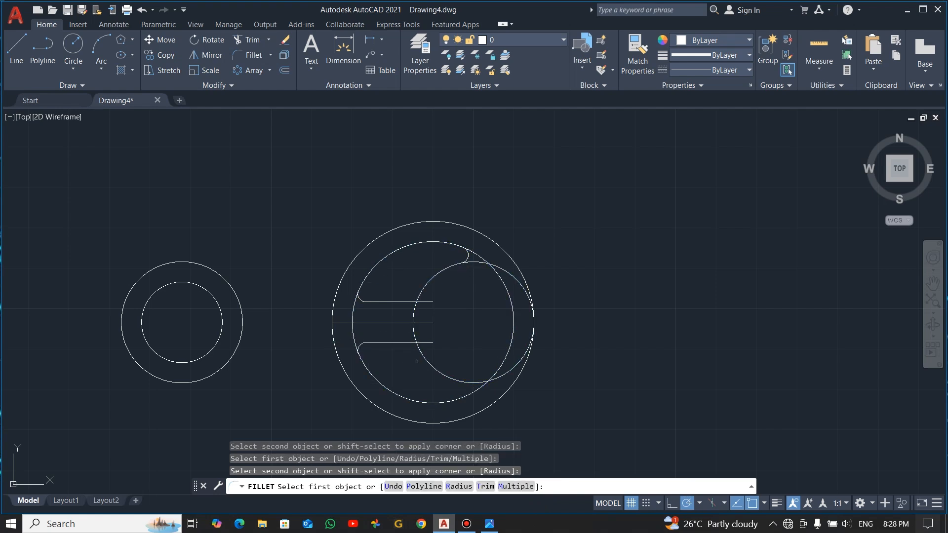
pyautogui.click(420, 353)
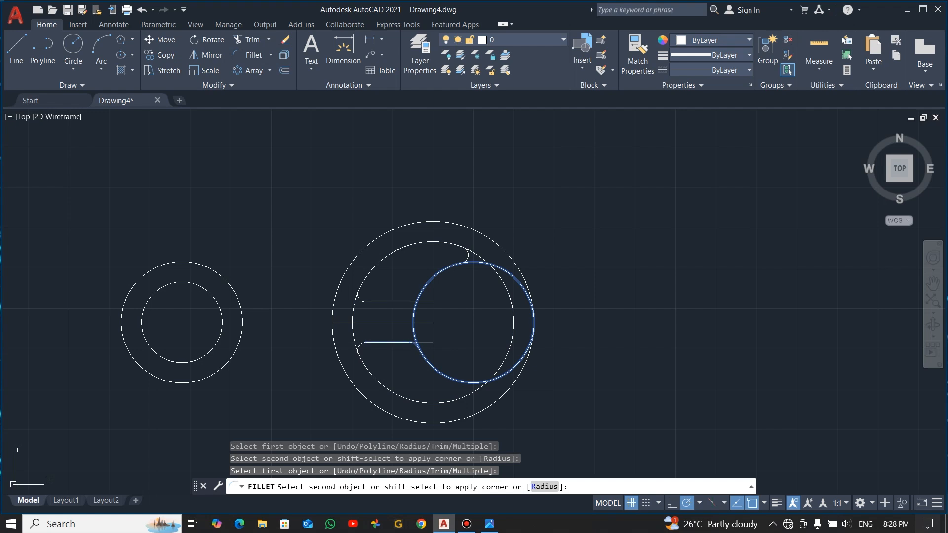
pyautogui.click(406, 343)
pyautogui.click(461, 382)
pyautogui.click(467, 395)
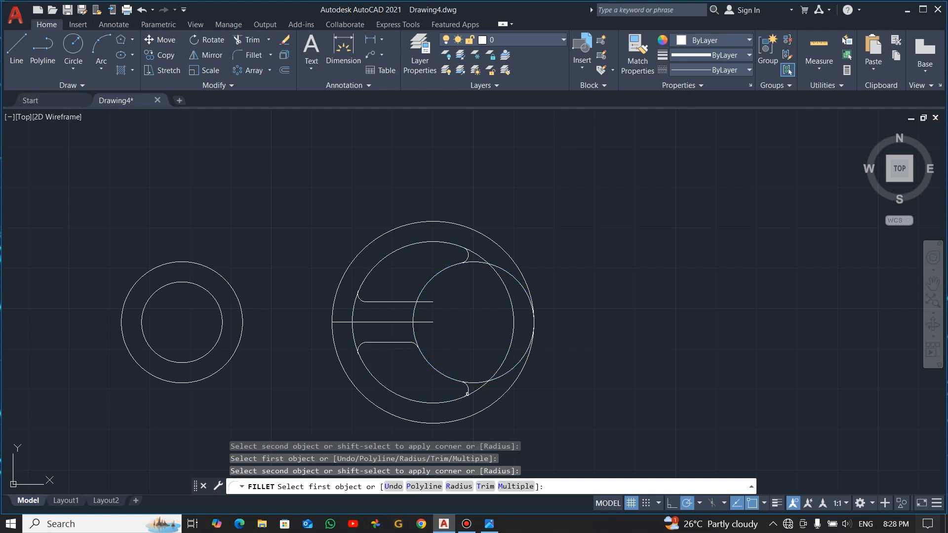
# Fillet the remaining upper slot corner between the radius 15 circle and the upper line with radius 2.
pyautogui.click(413, 309)
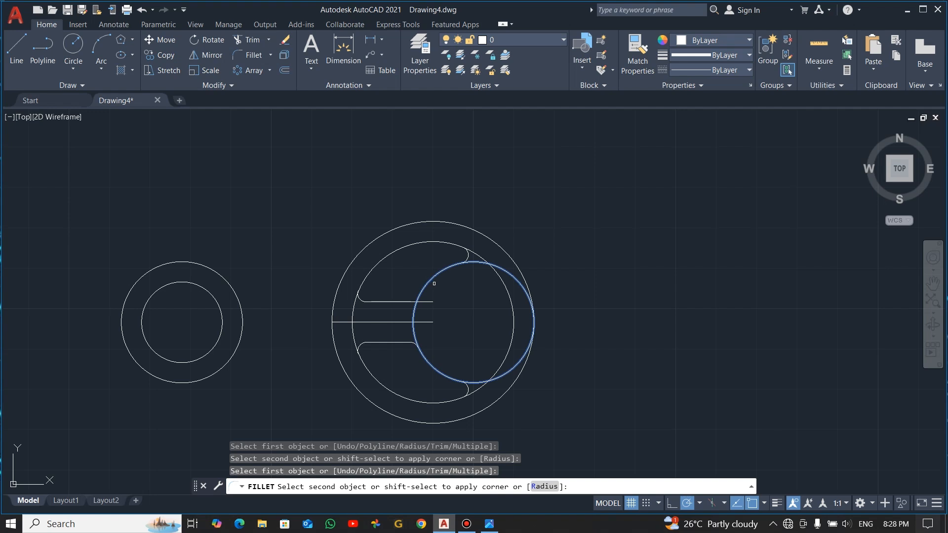
pyautogui.press('Escape')
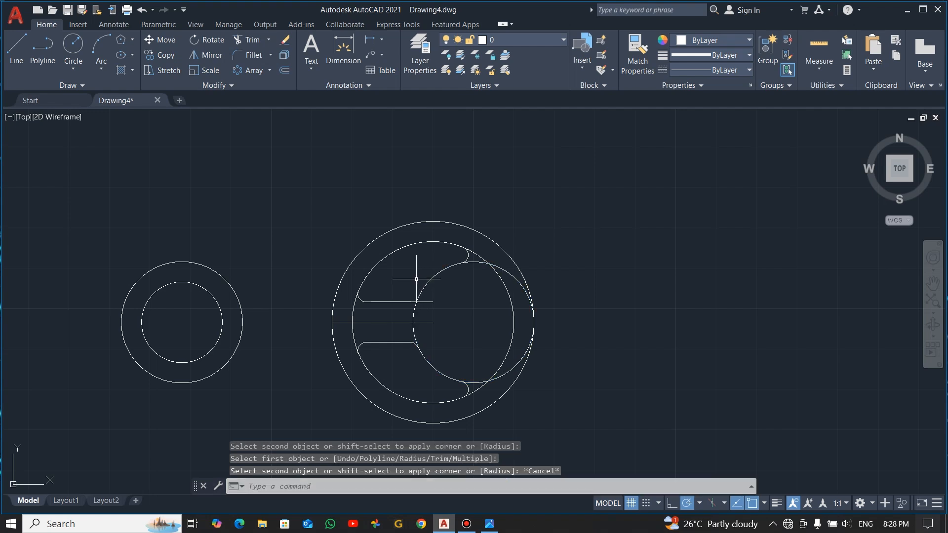
pyautogui.click(230, 62)
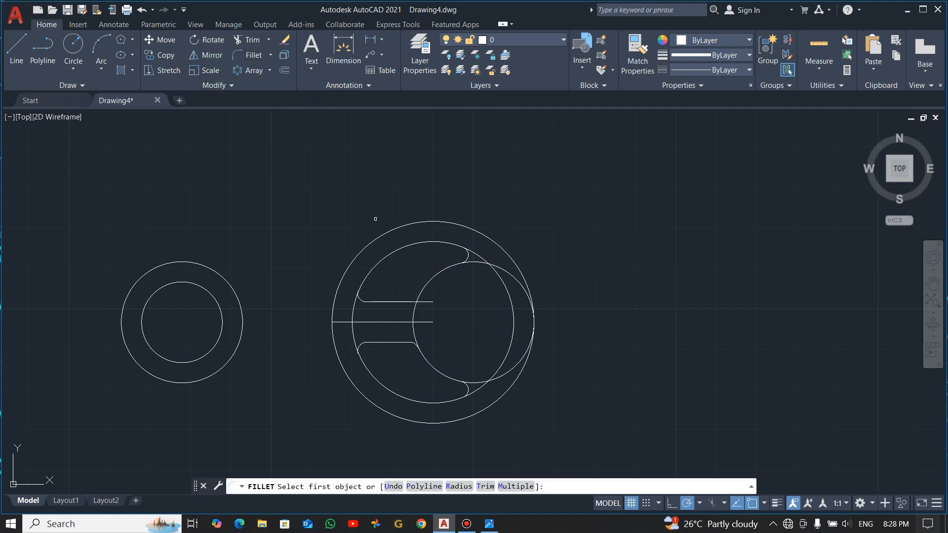
pyautogui.click(450, 485)
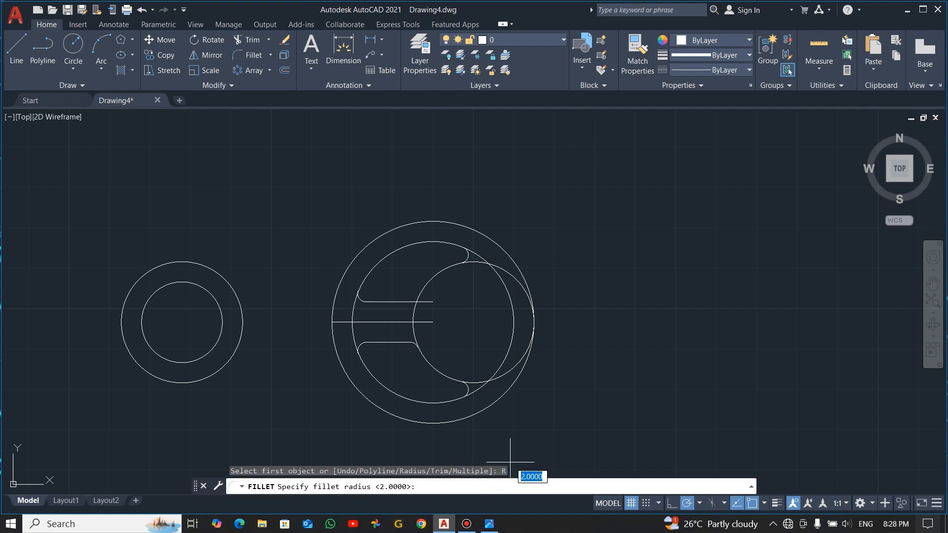
pyautogui.press('Return')
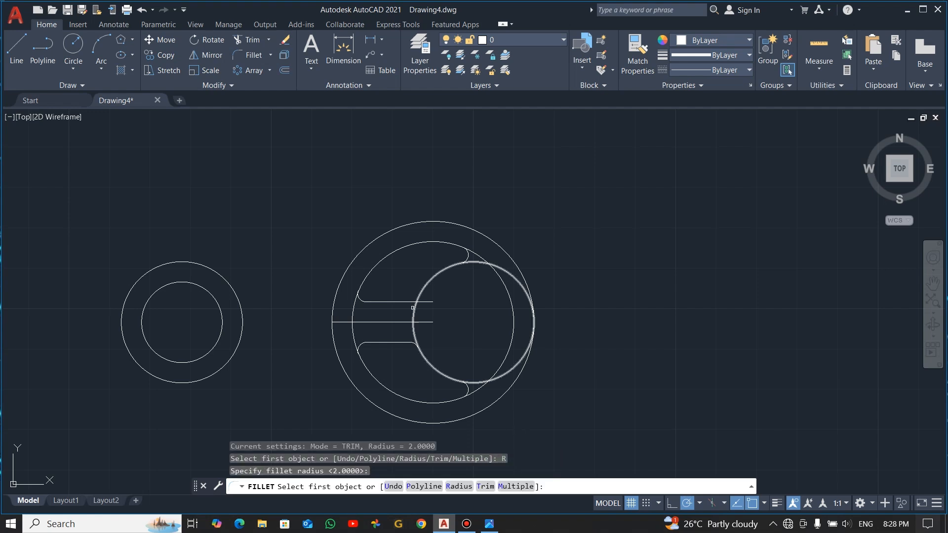
pyautogui.click(426, 287)
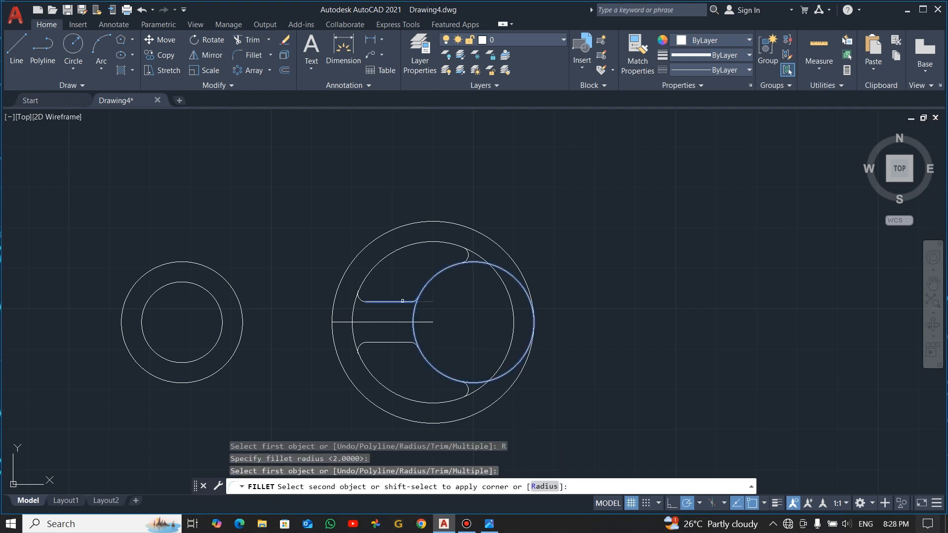
pyautogui.click(402, 300)
pyautogui.press('Escape')
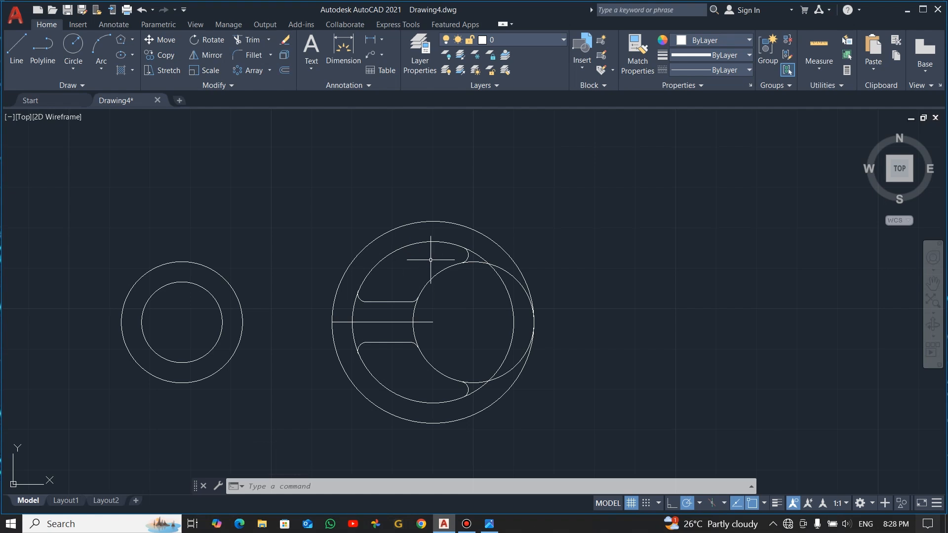
# Trim the radius 15 circle between the slot outlines and the radius 20 circle, and trim the radius 20 circle across the gap between the slots.
pyautogui.write('tr')
pyautogui.press('Return')
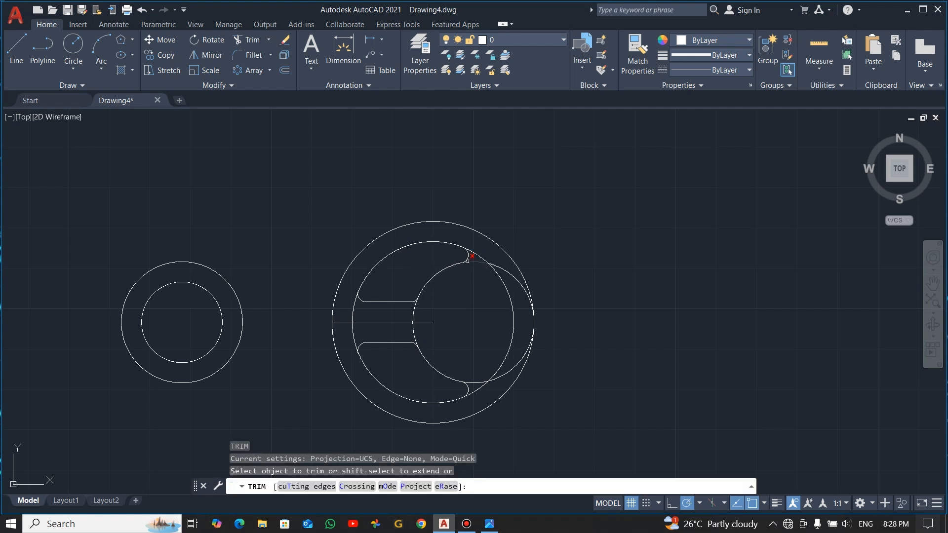
pyautogui.click(468, 260)
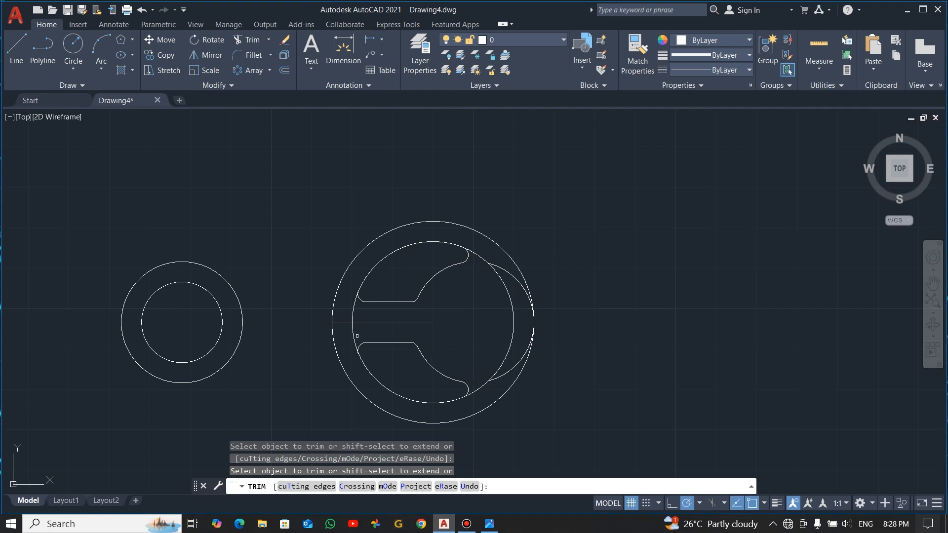
pyautogui.moveTo(356, 308); pyautogui.dragTo(351, 307)
pyautogui.press('Escape')
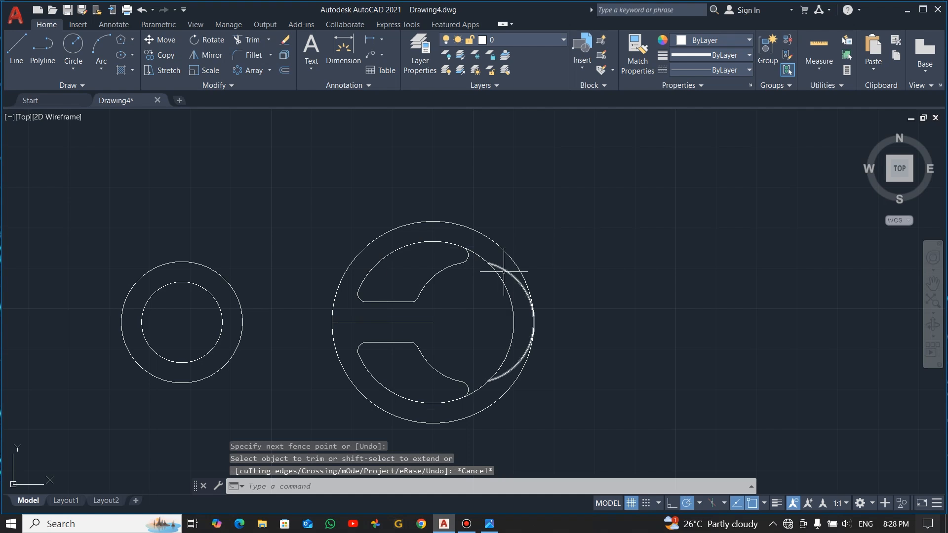
# Clear the leftover construction geometry in the hub: the radius 15 arc, the radius 20 arc right of the slots, and the horizontal line.
pyautogui.click(505, 268)
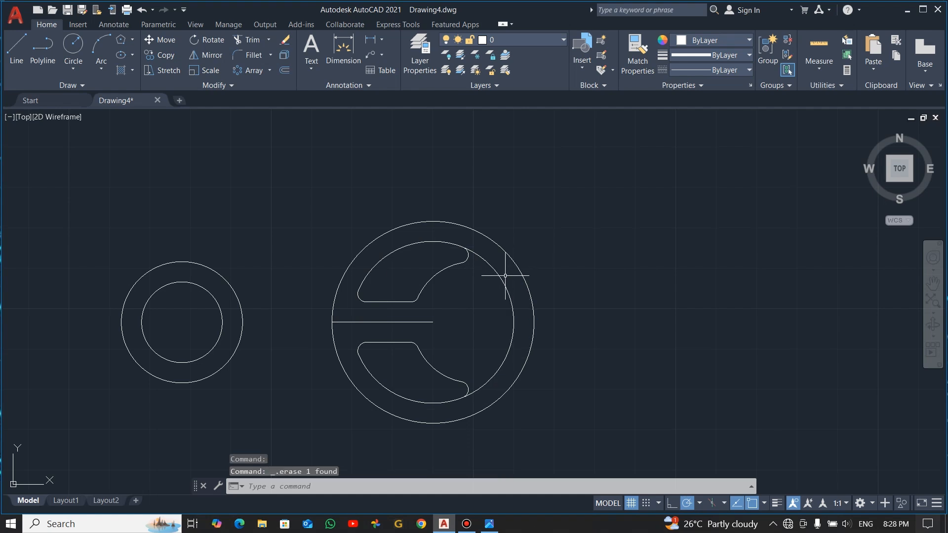
pyautogui.press('Delete')
pyautogui.press('Escape')
pyautogui.write('tr')
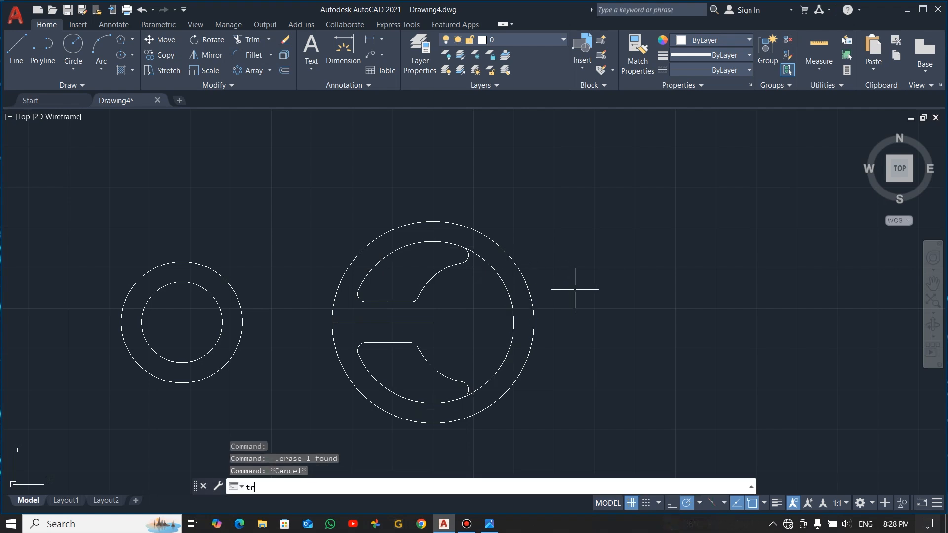
pyautogui.press('Return')
pyautogui.click(507, 287)
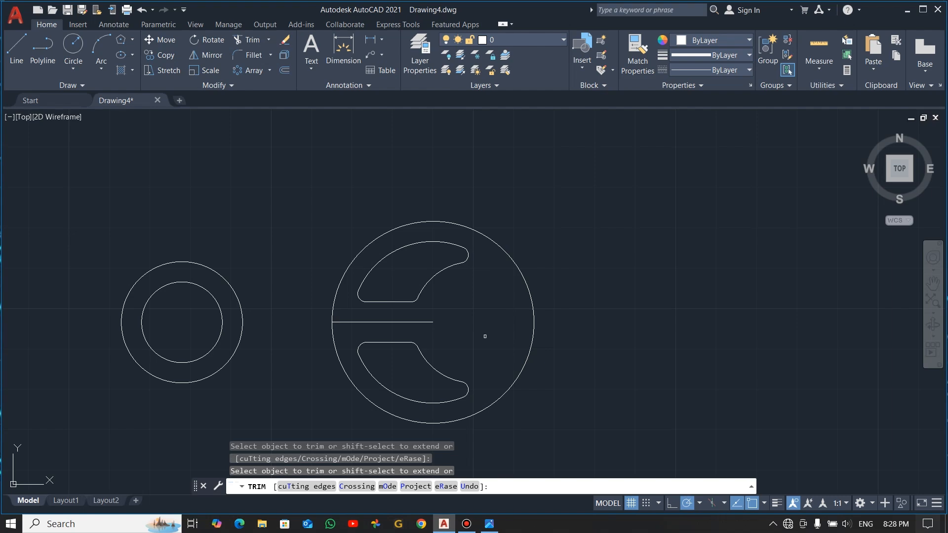
pyautogui.press('Escape')
pyautogui.click(427, 321)
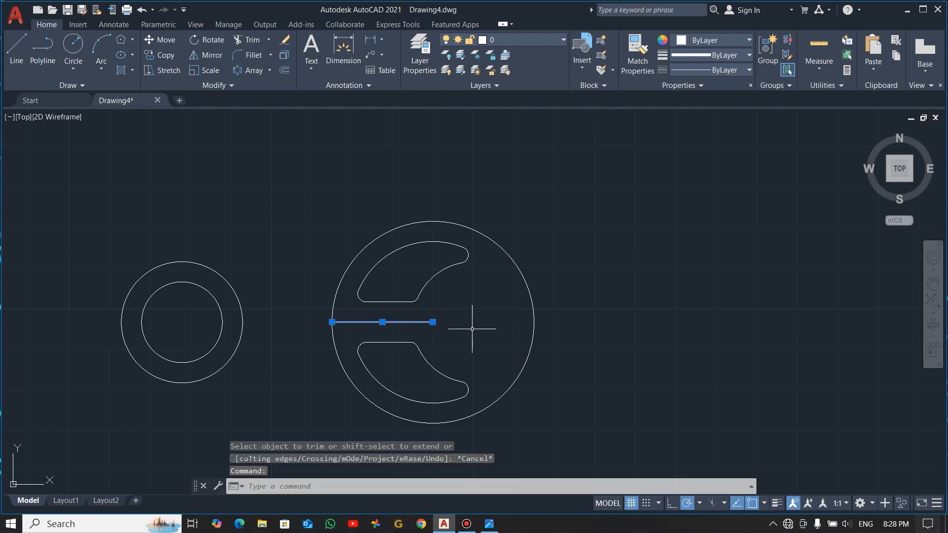
# Consult the reference image and draw a circle of diameter 20 at the shared centre of the slots' radius 15 arcs.
pyautogui.hotkey('alt', 'Tab')
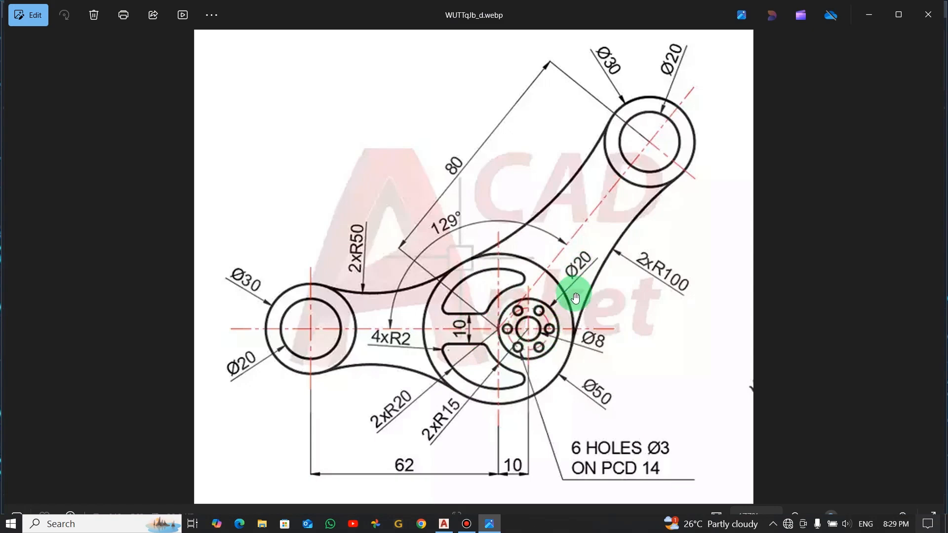
pyautogui.hotkey('alt', 'Tab')
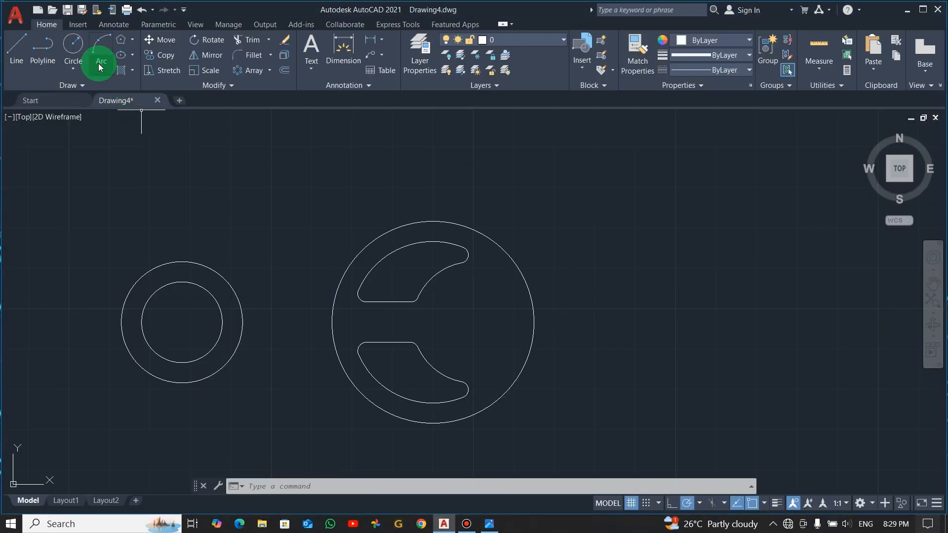
pyautogui.click(73, 69)
pyautogui.click(119, 118)
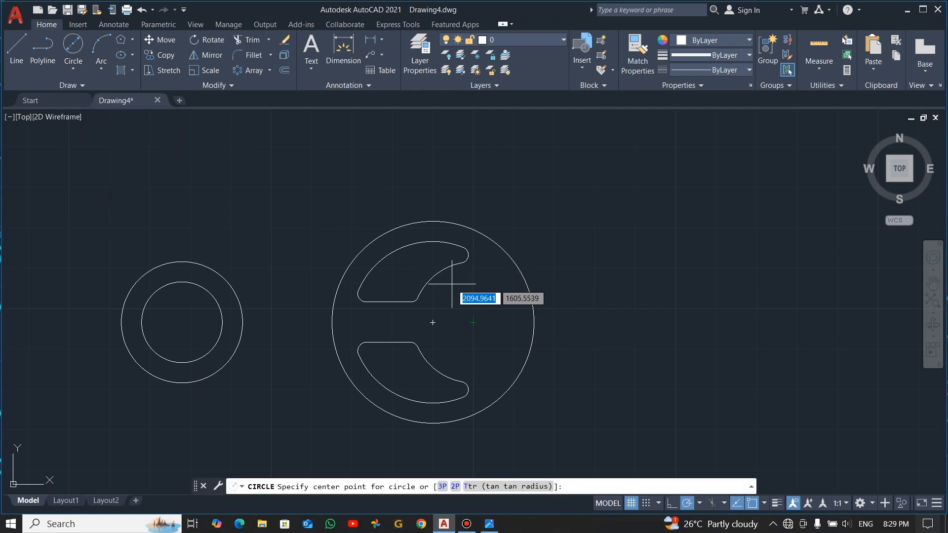
pyautogui.click(473, 322)
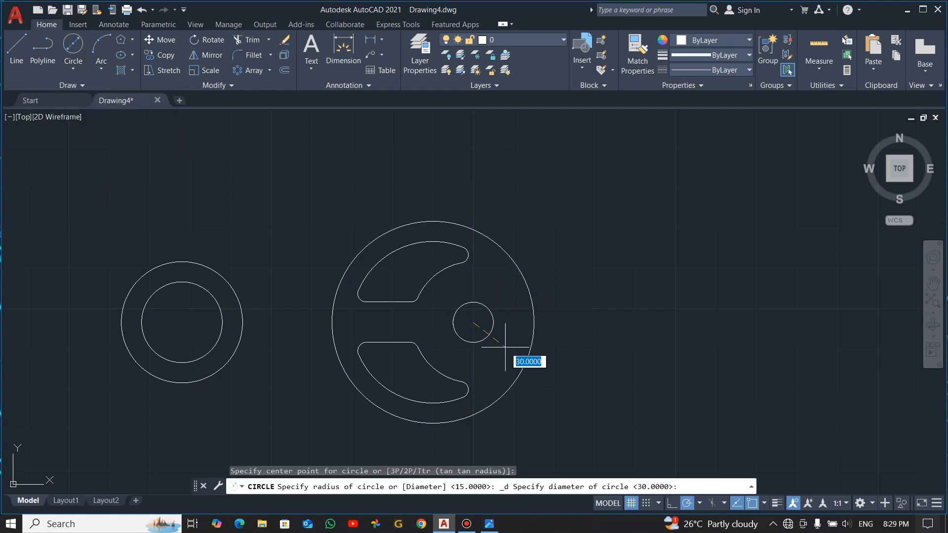
pyautogui.press('Return')
# Check the hole pitch circle in the reference image and draw a circle of diameter 14 concentric with the offset diameter 20 circle.
pyautogui.hotkey('alt', 'Tab')
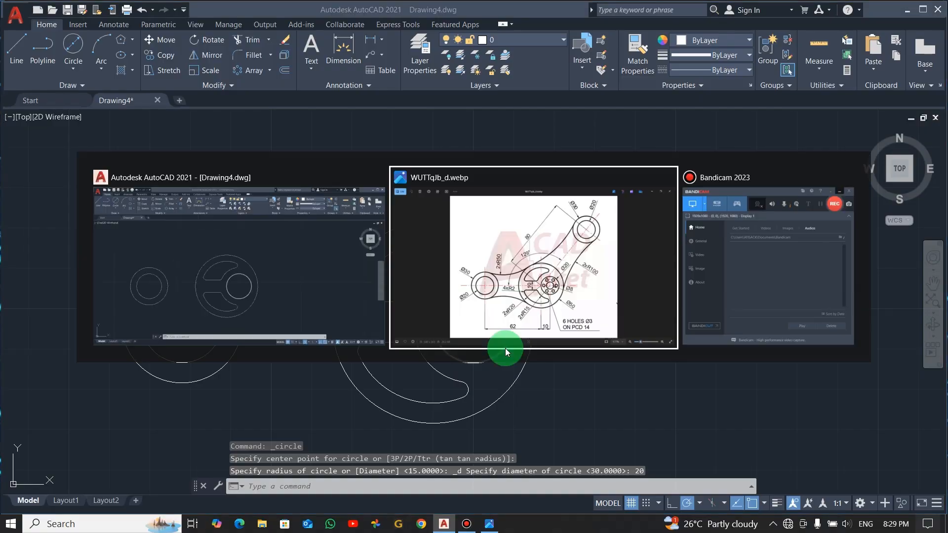
pyautogui.hotkey('alt', 'Tab')
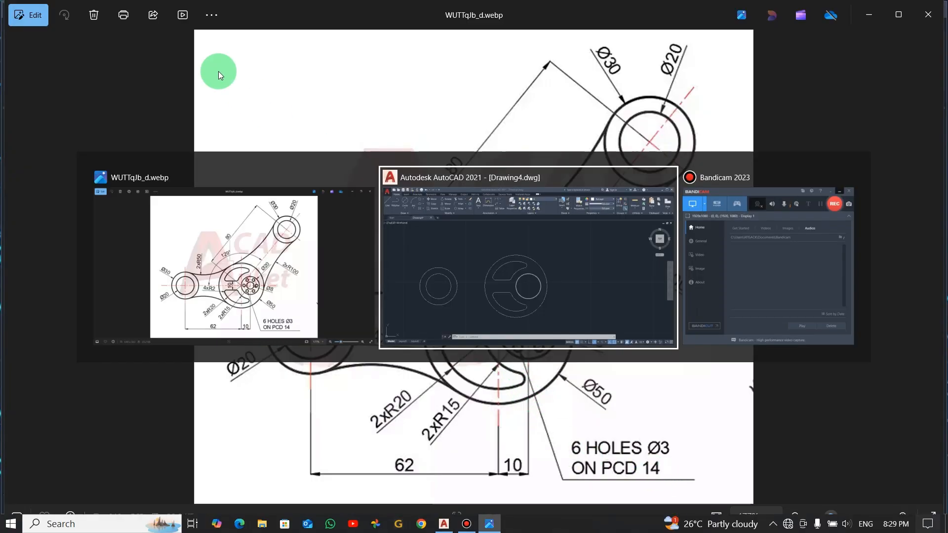
pyautogui.press('Return')
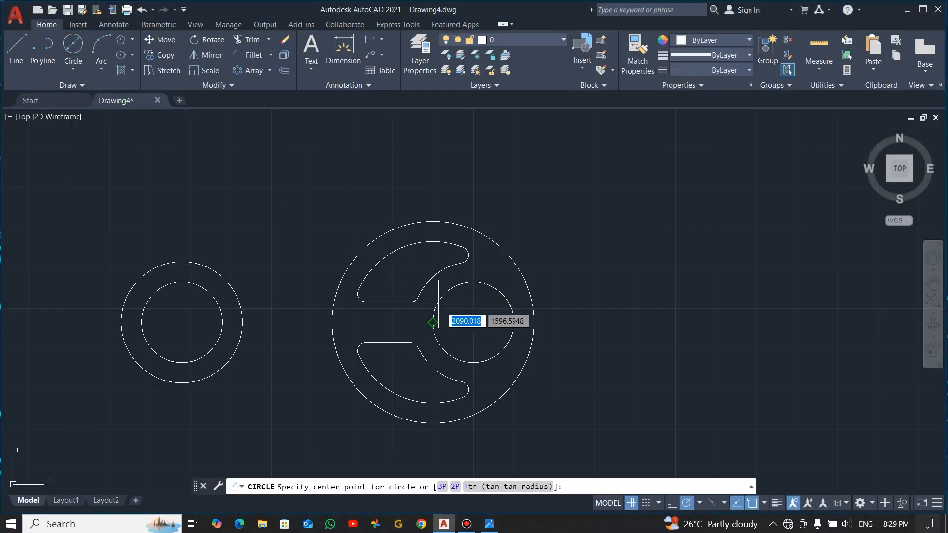
pyautogui.click(479, 323)
pyautogui.write('d')
pyautogui.press('Return')
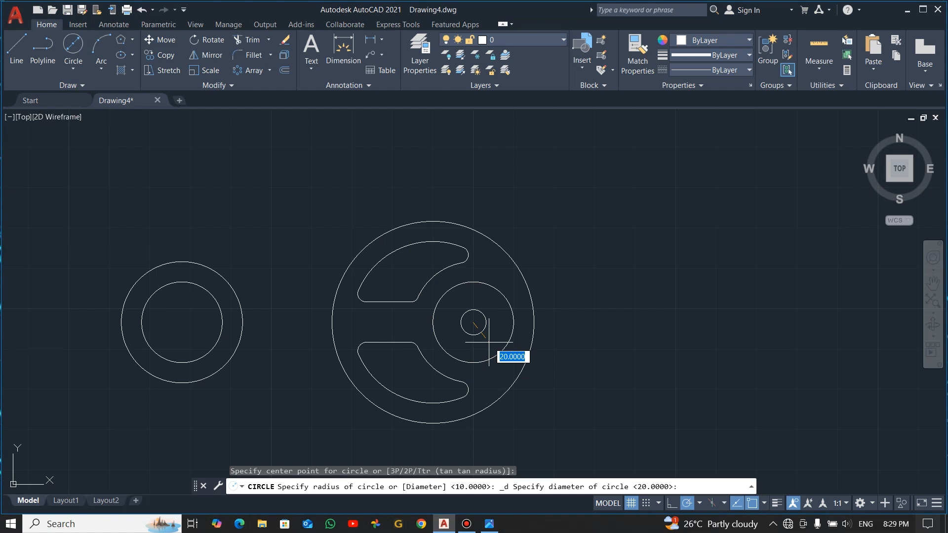
pyautogui.write('14')
pyautogui.press('Return')
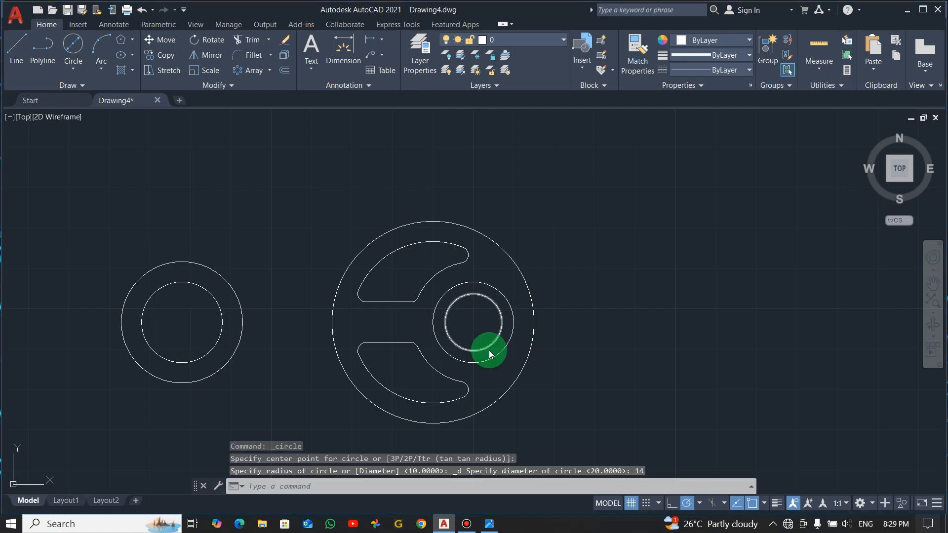
# Check the central hole size in the reference image and draw a concentric circle of diameter 8 inside the diameter 14 circle.
pyautogui.hotkey('alt', 'Tab')
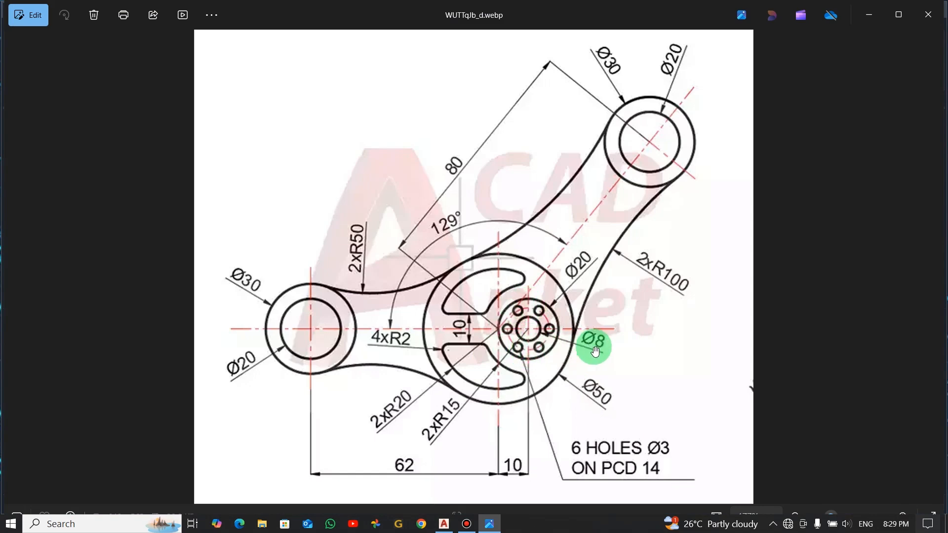
pyautogui.hotkey('alt', 'Tab')
pyautogui.click(74, 49)
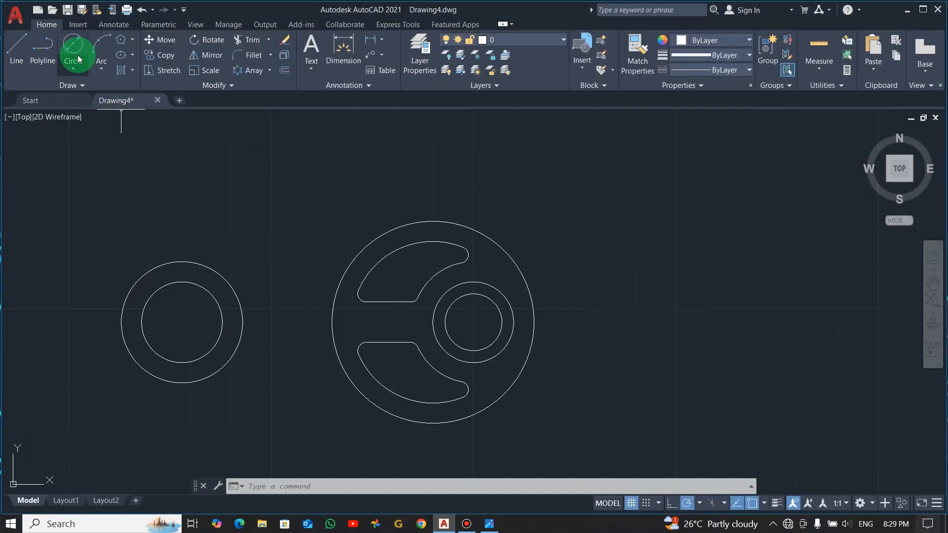
pyautogui.click(473, 323)
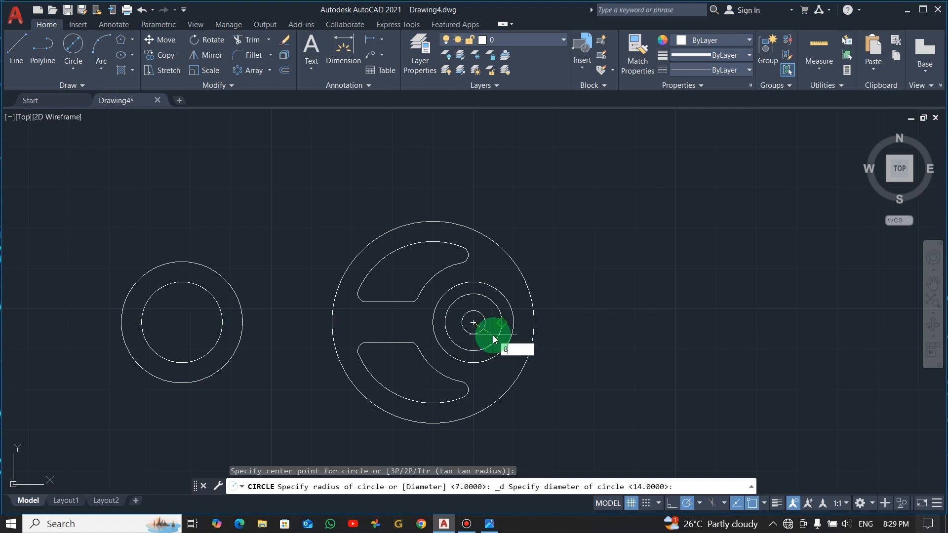
pyautogui.write('8')
pyautogui.press('Return')
pyautogui.press('Escape')
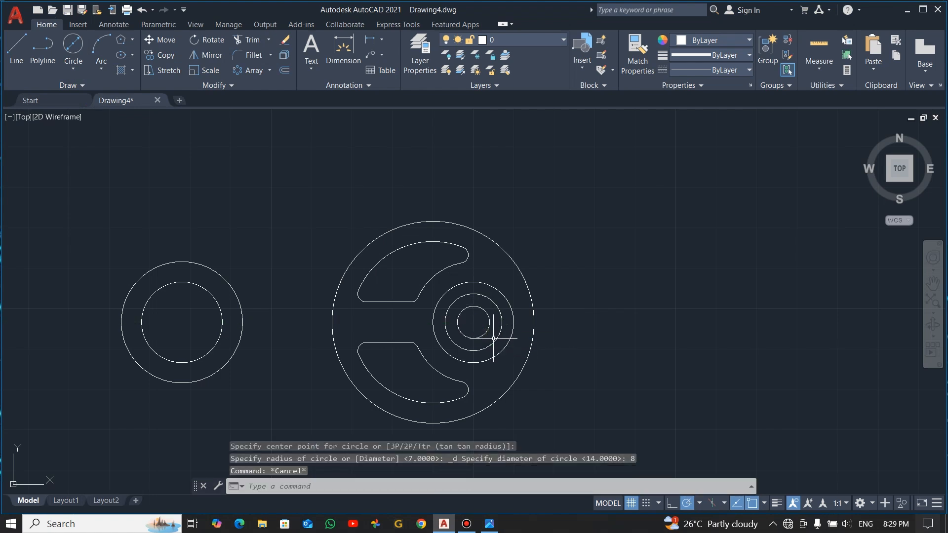
# Check the small hole size in the reference image and draw a diameter 3 circle at the left quadrant of the diameter 14 circle.
pyautogui.hotkey('alt', 'Tab')
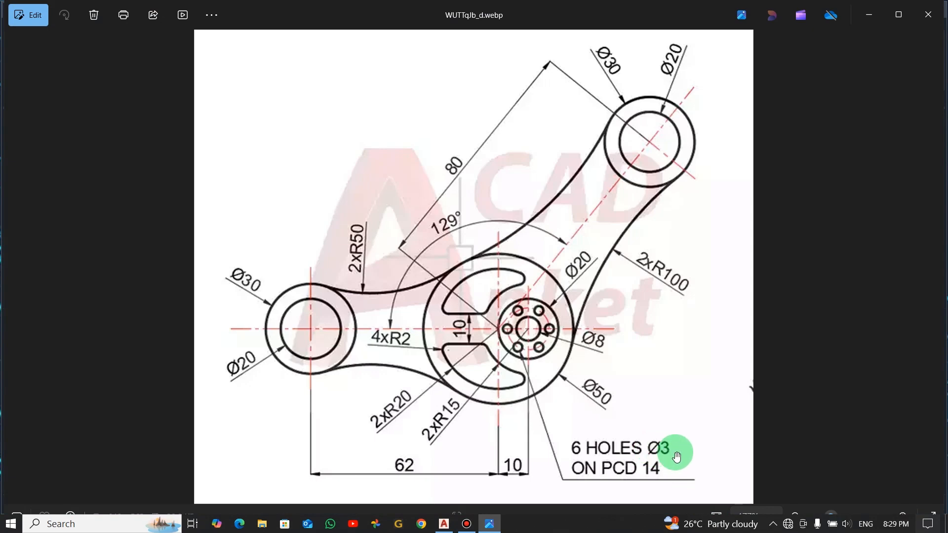
pyautogui.hotkey('alt', 'Tab')
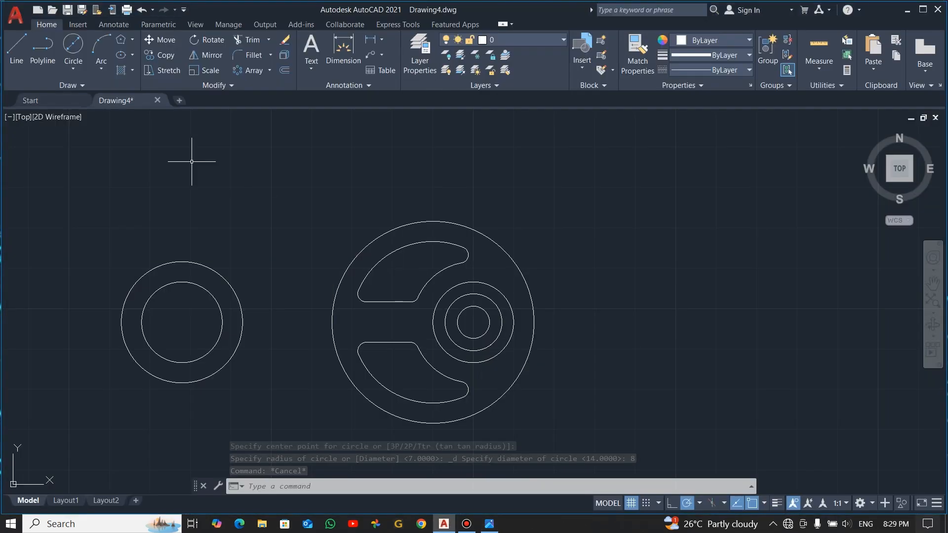
pyautogui.click(72, 43)
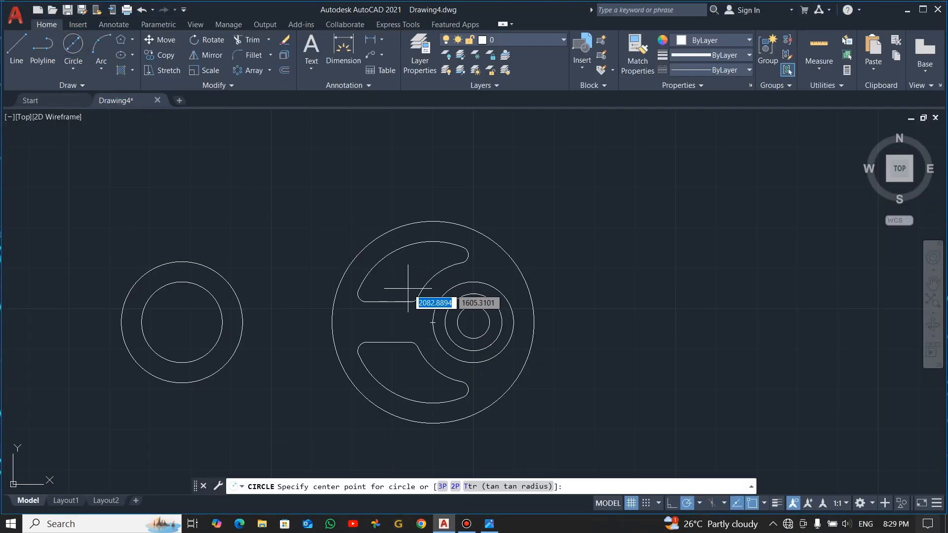
pyautogui.scroll(4, 449, 327)
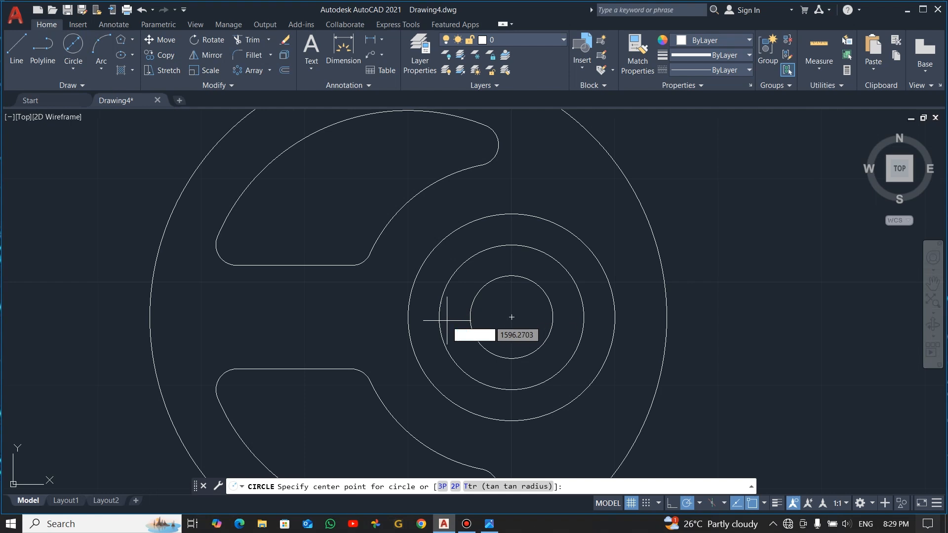
pyautogui.click(438, 317)
pyautogui.write('d')
pyautogui.press('Return')
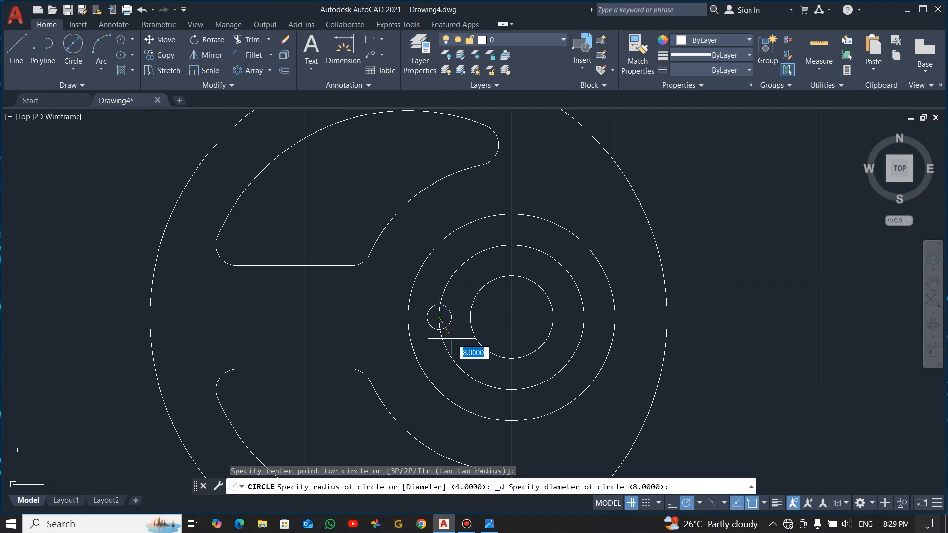
pyautogui.press('Return')
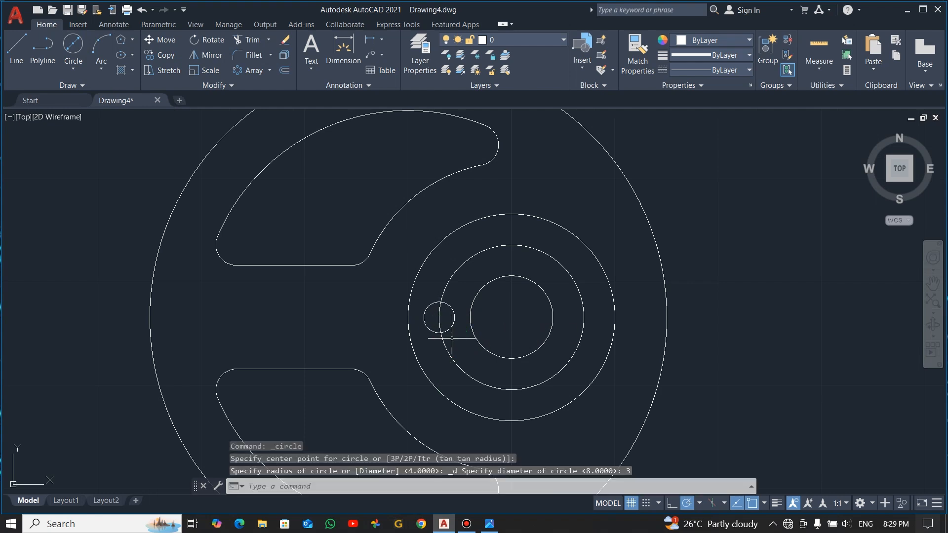
# Create a polar array of the diameter 3 hole with 6 items over 360 degrees about the pitch circle's centre.
pyautogui.scroll(-2, 477, 346)
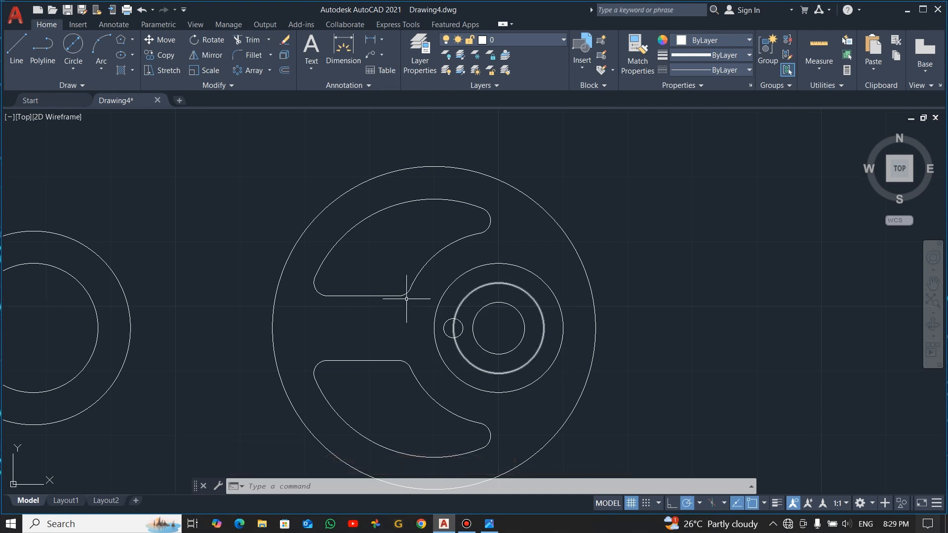
pyautogui.click(269, 70)
pyautogui.click(273, 142)
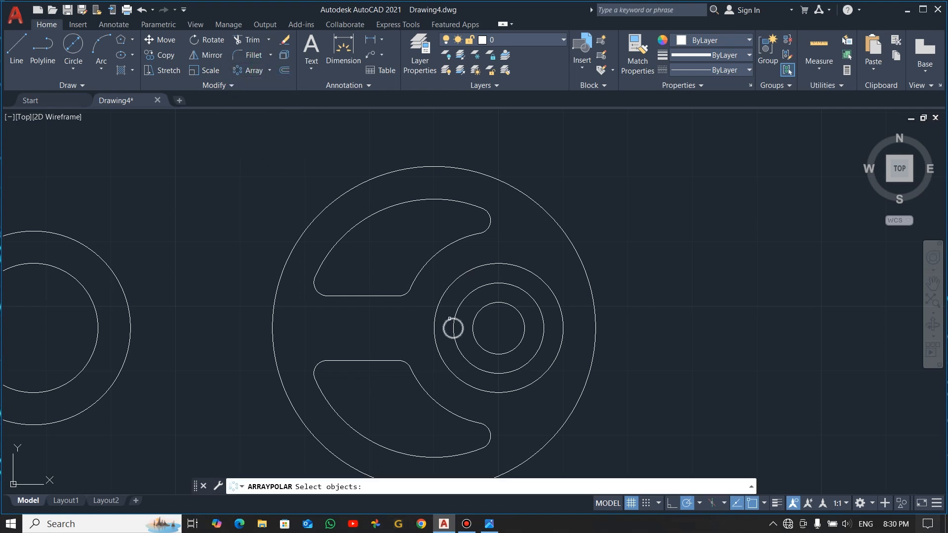
pyautogui.click(449, 319)
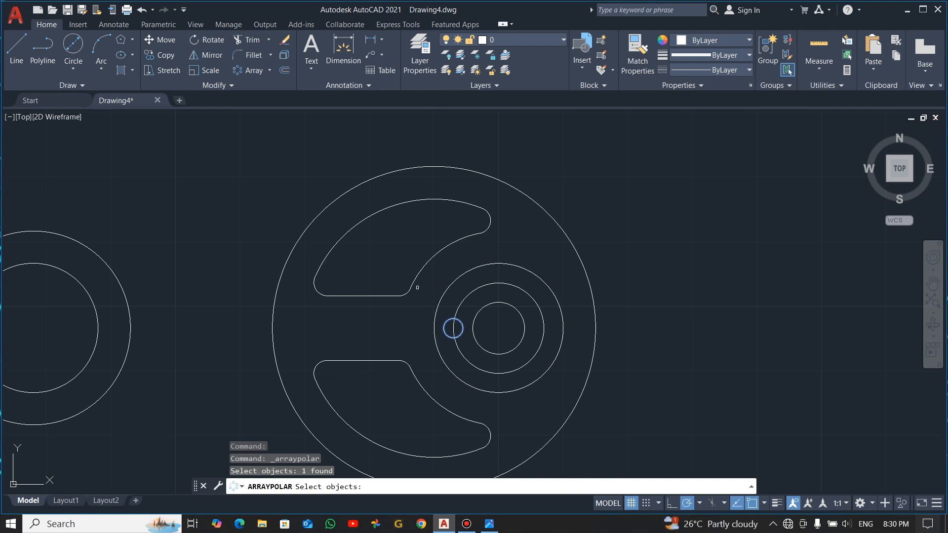
pyautogui.press('Return')
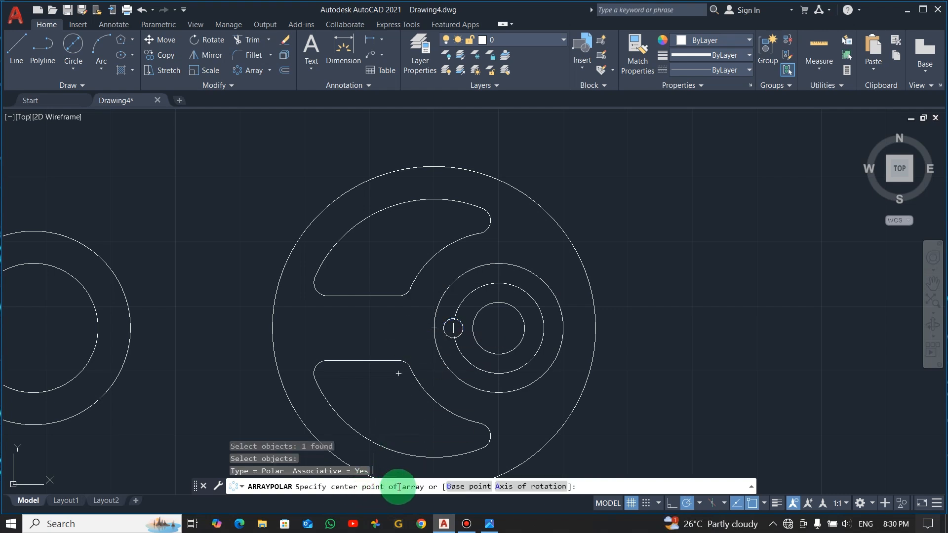
pyautogui.click(499, 328)
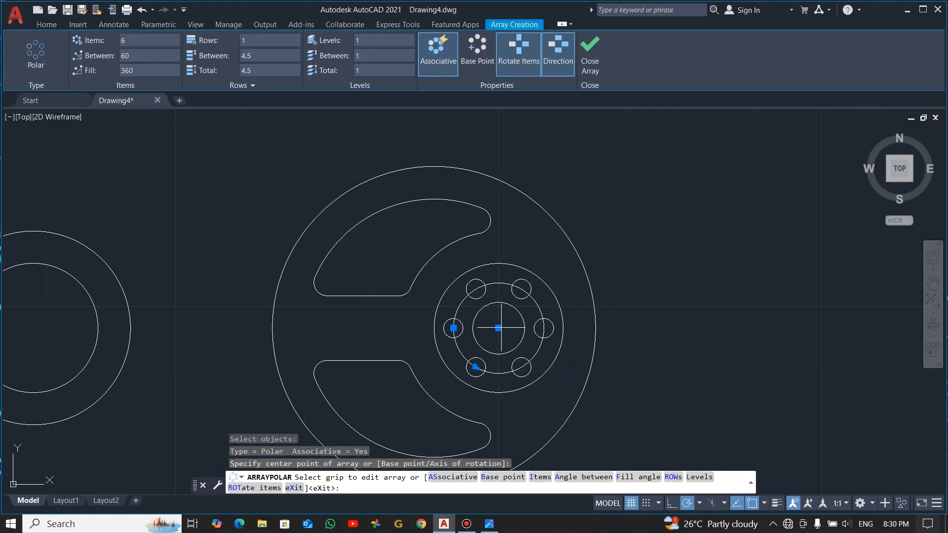
pyautogui.click(140, 39)
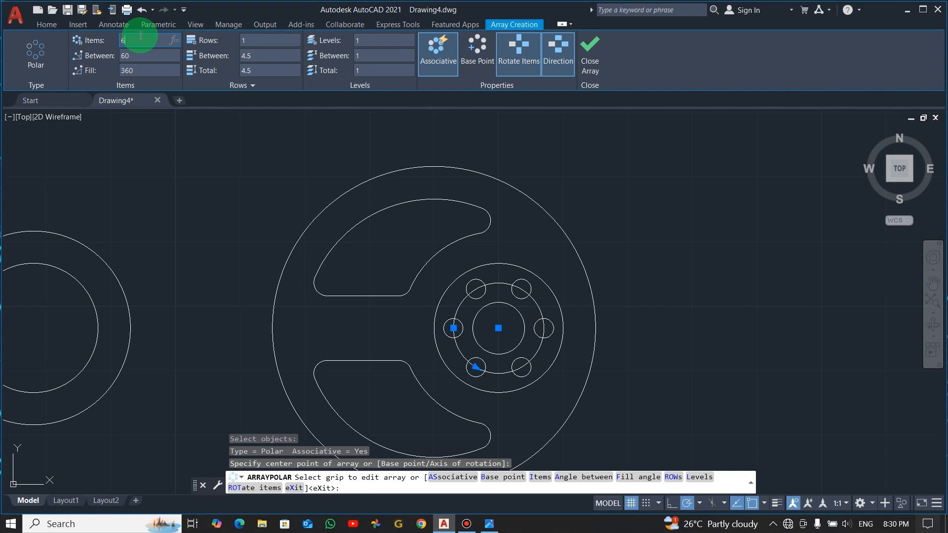
pyautogui.click(590, 44)
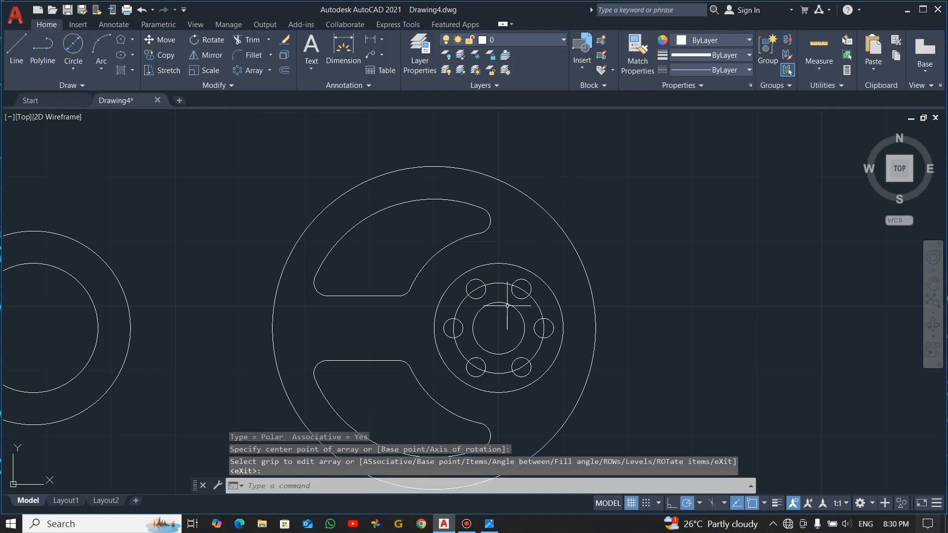
# Check the arm radius in the reference image and fillet the left boss's outer circle to the hub's outer circle along their upper side with radius 50.
pyautogui.scroll(-2, 507, 306)
pyautogui.hotkey('alt', 'Tab')
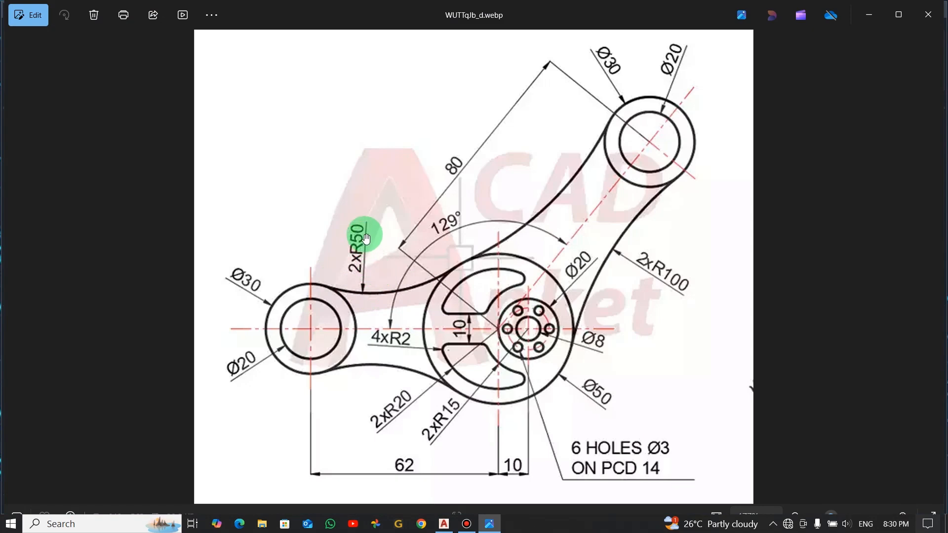
pyautogui.hotkey('alt', 'Tab')
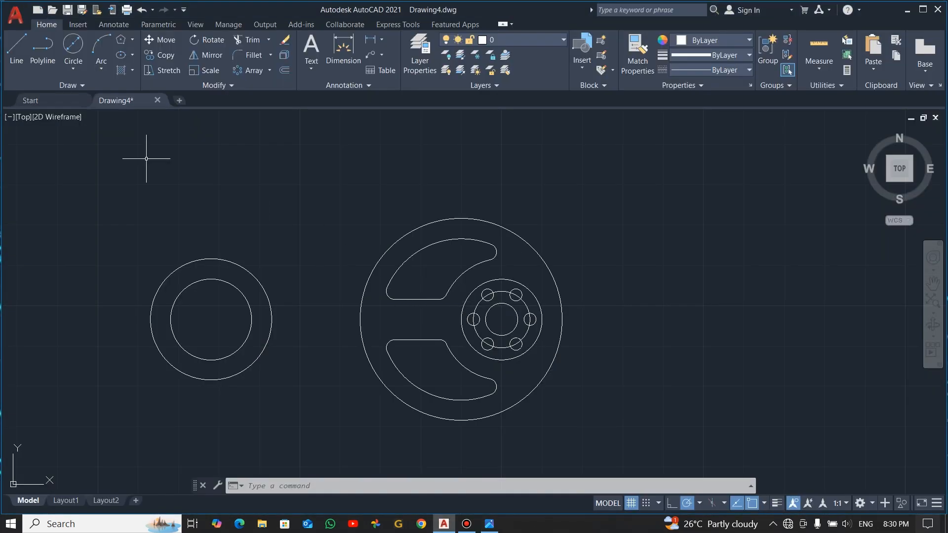
pyautogui.click(254, 57)
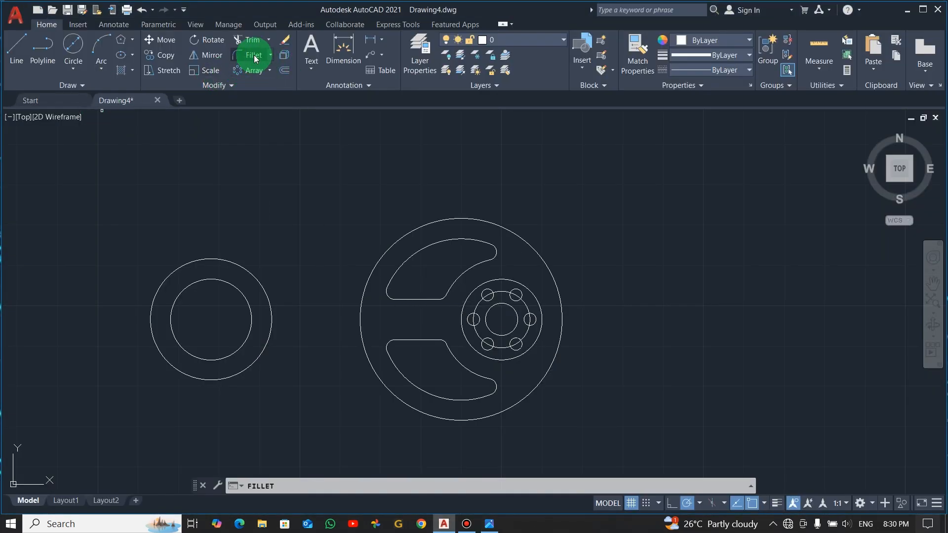
pyautogui.click(467, 486)
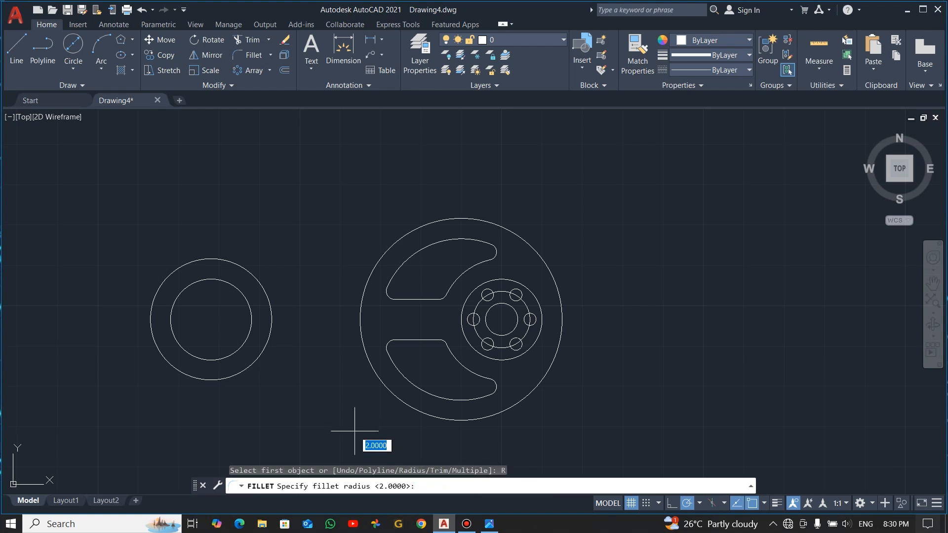
pyautogui.write('5')
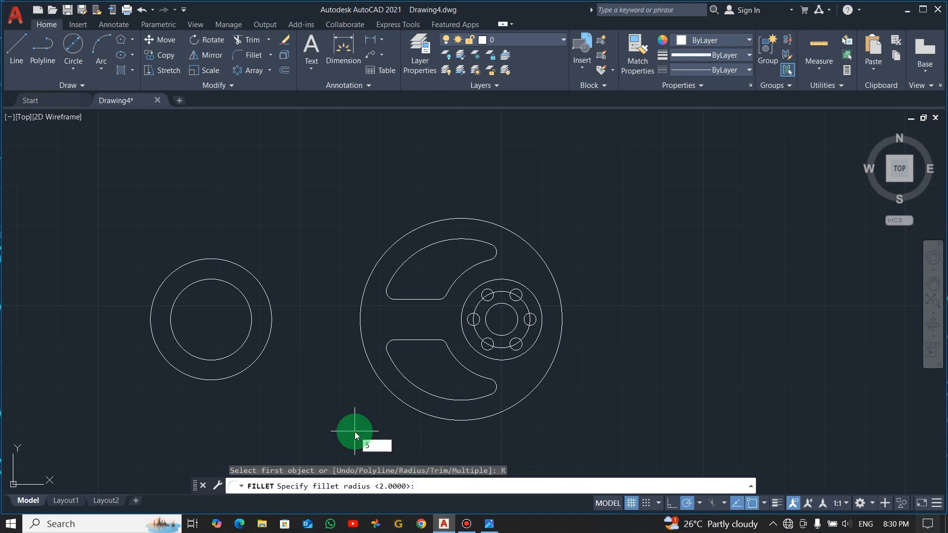
pyautogui.write('0')
pyautogui.press('Return')
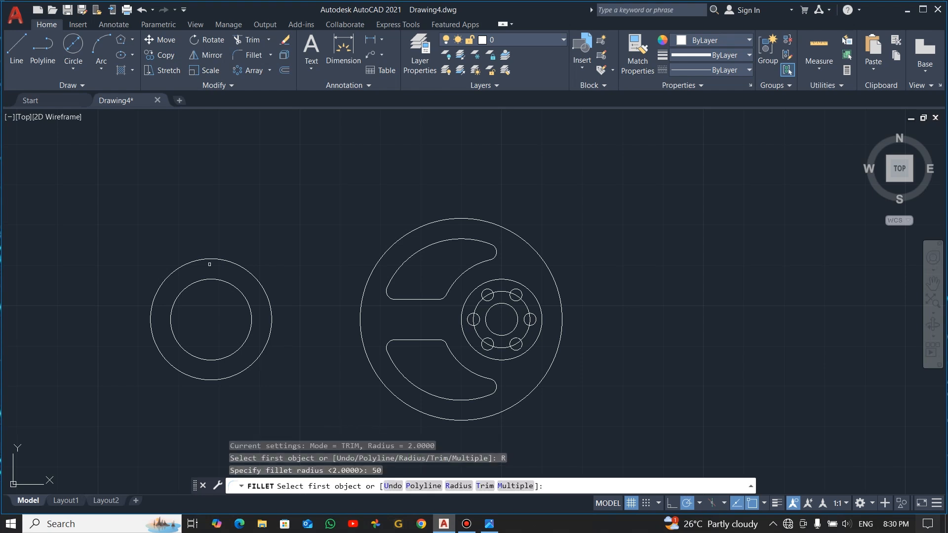
pyautogui.click(209, 260)
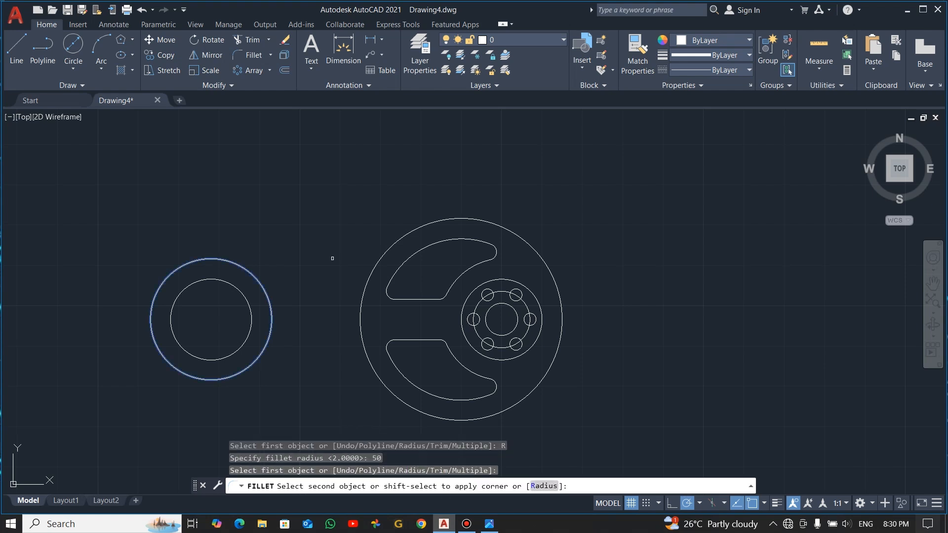
pyautogui.click(388, 251)
# Mirror the radius 50 arc about the horizontal line through the left boss's centre, keeping the source arc.
pyautogui.click(318, 277)
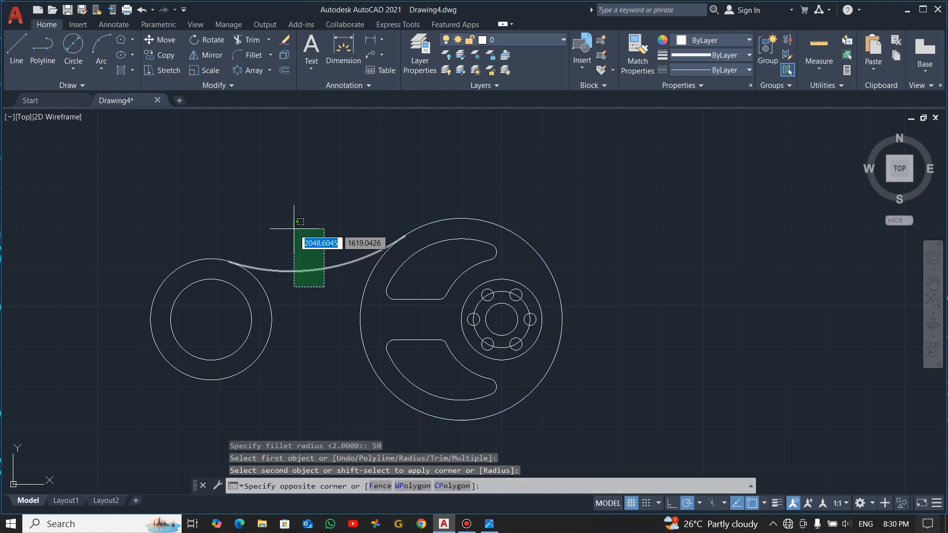
pyautogui.click(293, 229)
pyautogui.write('mi')
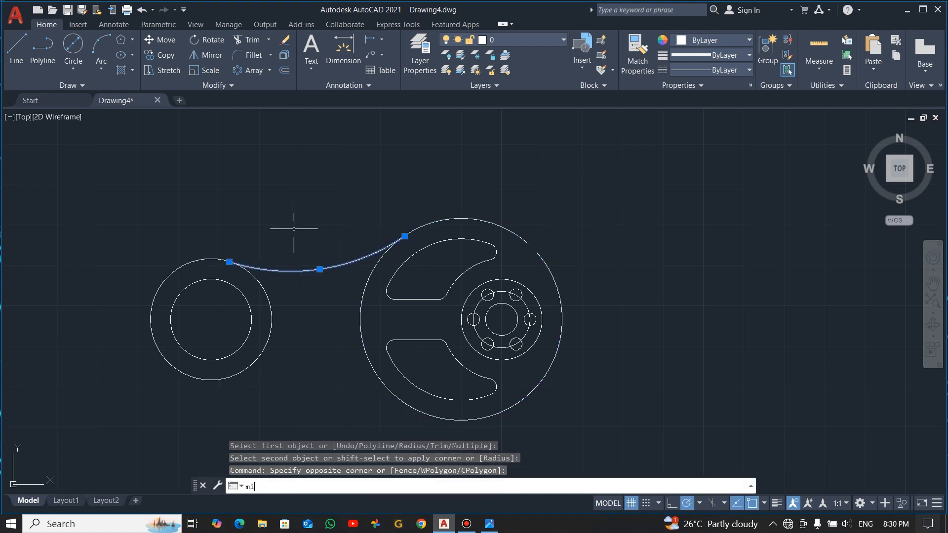
pyautogui.press('Return')
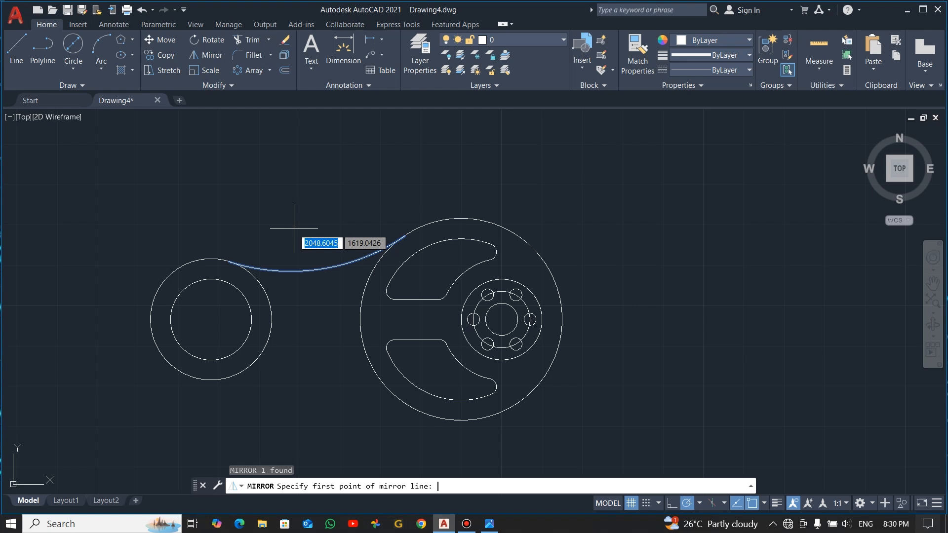
pyautogui.click(211, 319)
pyautogui.click(320, 314)
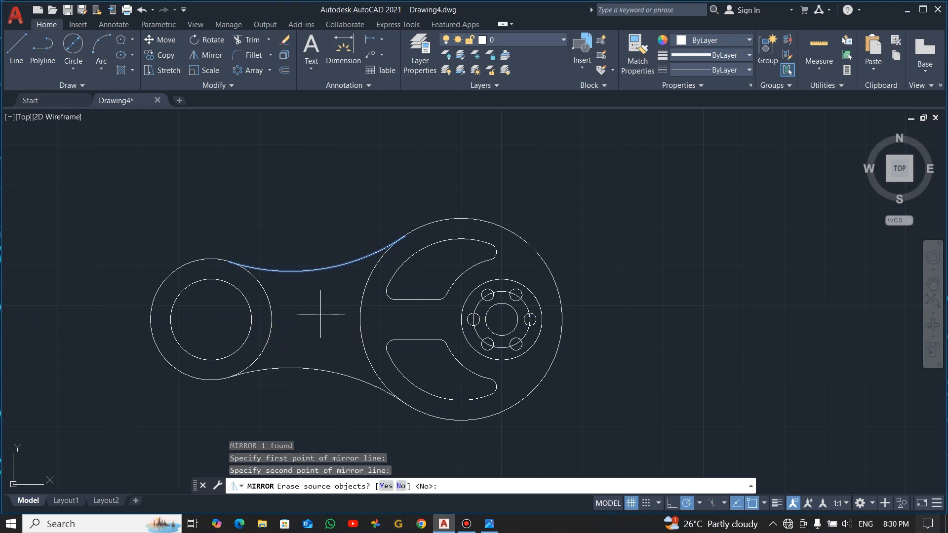
pyautogui.click(401, 486)
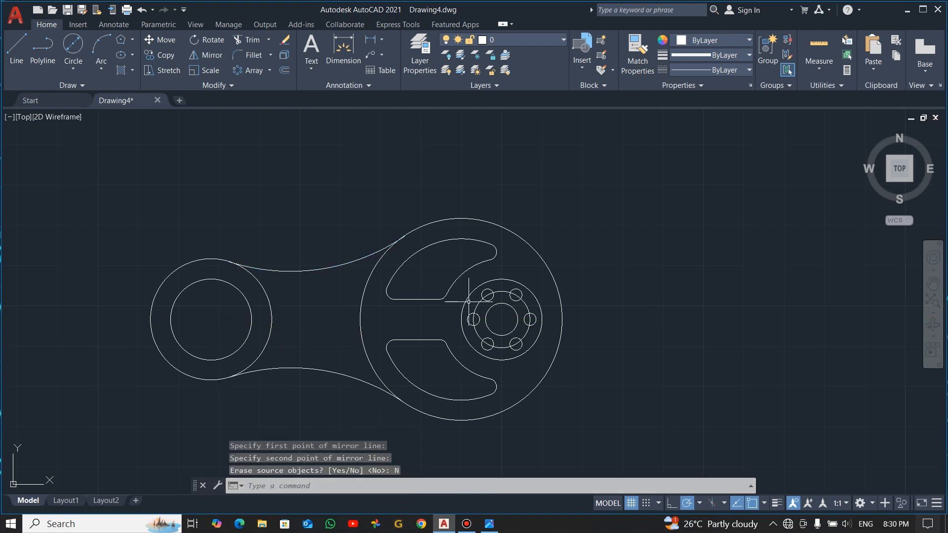
# Consult the reference image for the second arm and draw a diameter 30 circle centred 80 directly above the hub's centre.
pyautogui.scroll(-2, 468, 301)
pyautogui.scroll(4, 462, 288)
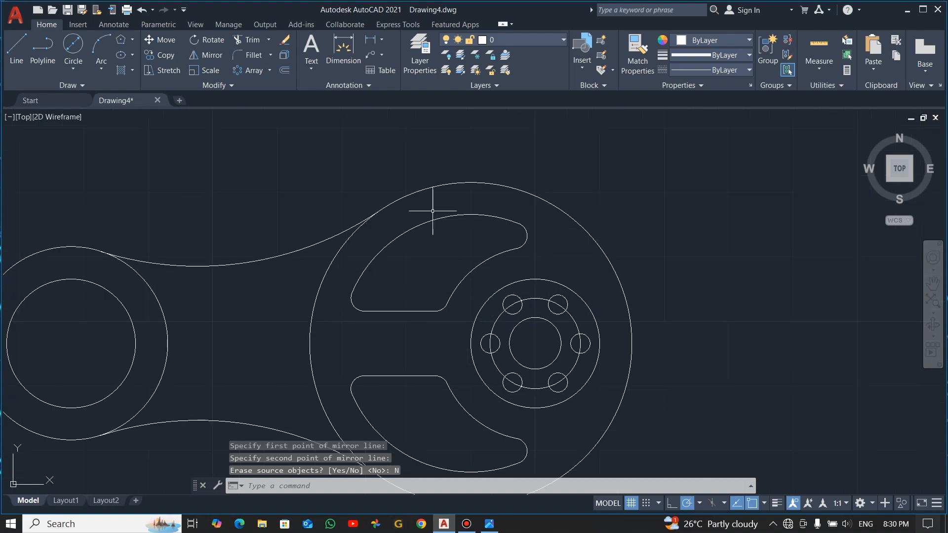
pyautogui.hotkey('alt', 'Tab')
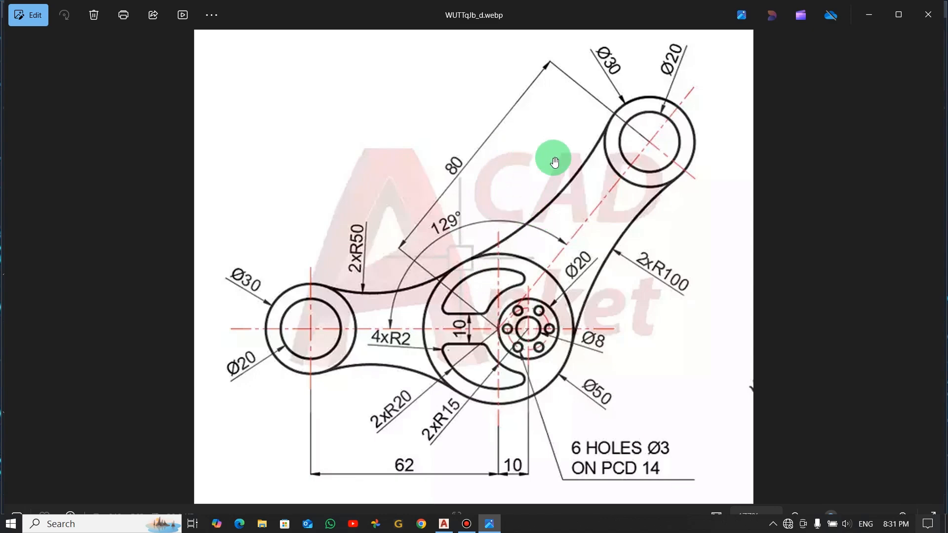
pyautogui.hotkey('alt', 'Tab')
pyautogui.scroll(-4, 554, 267)
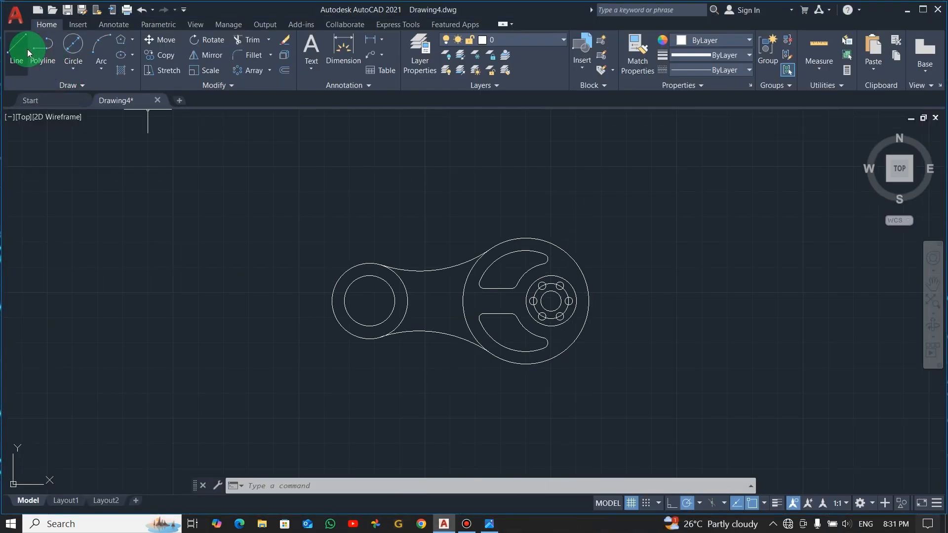
pyautogui.hotkey('alt', 'Tab')
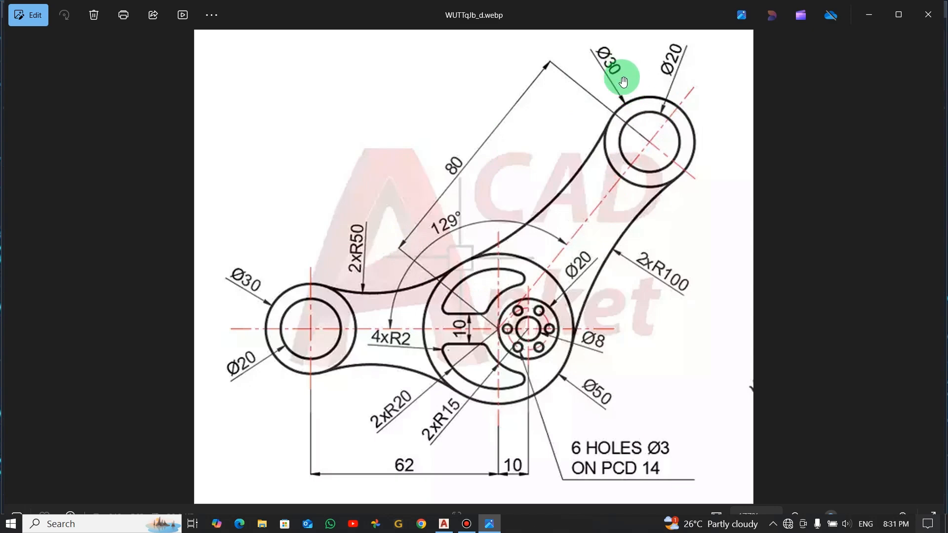
pyautogui.hotkey('alt', 'Tab')
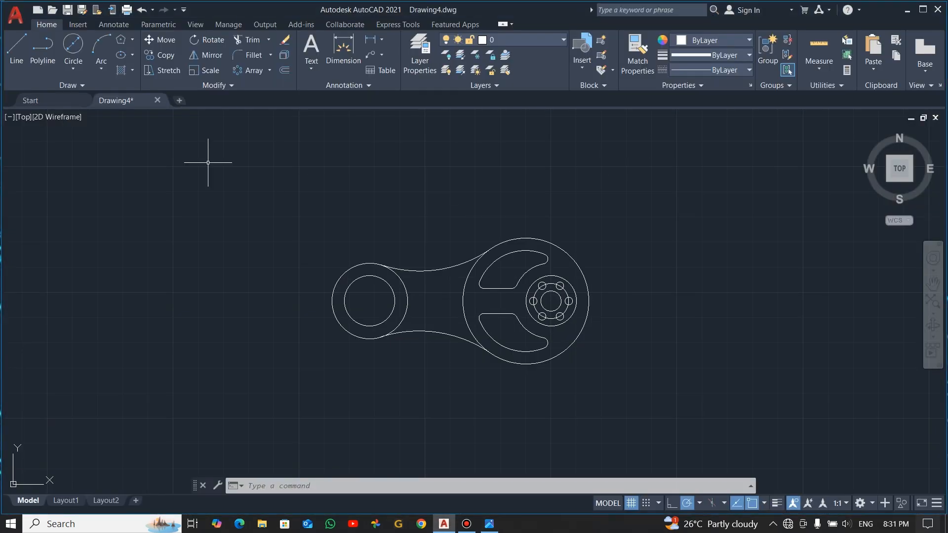
pyautogui.click(72, 48)
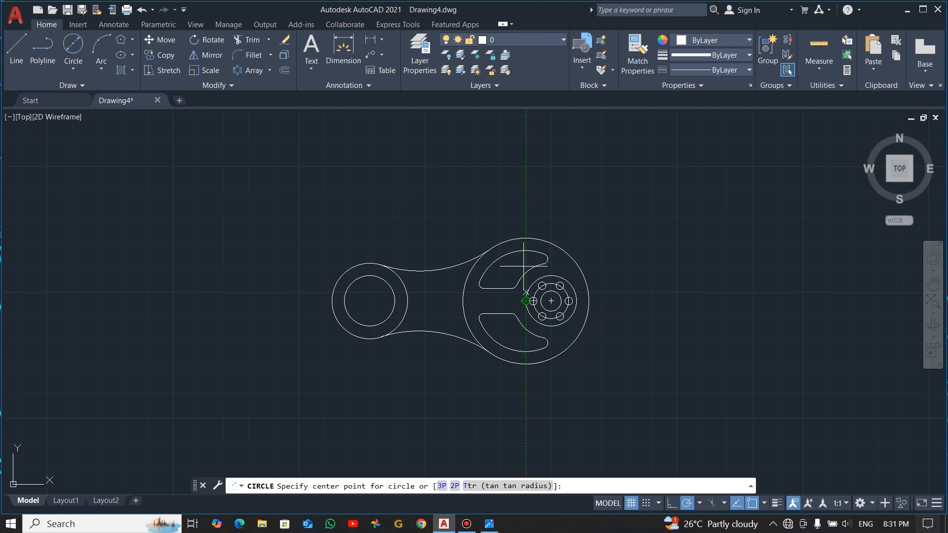
pyautogui.write('80')
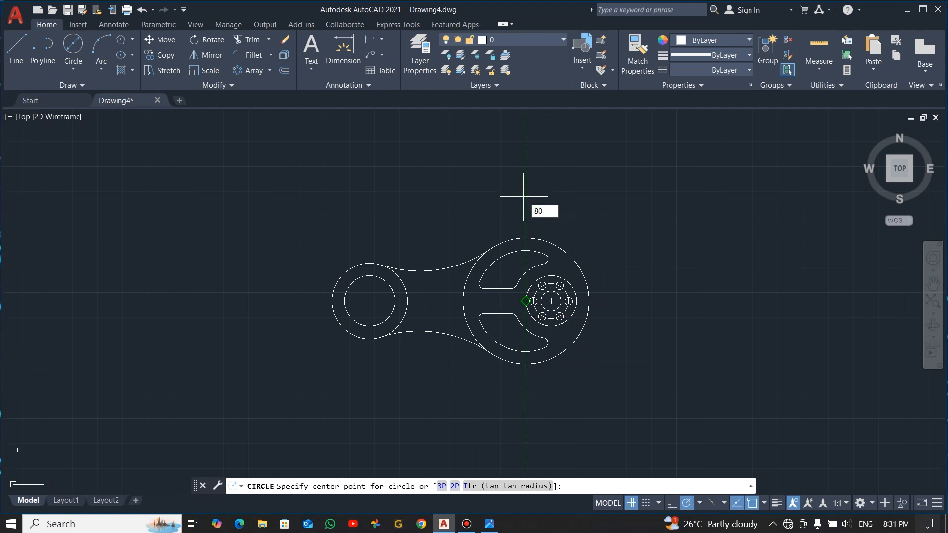
pyautogui.press('Return')
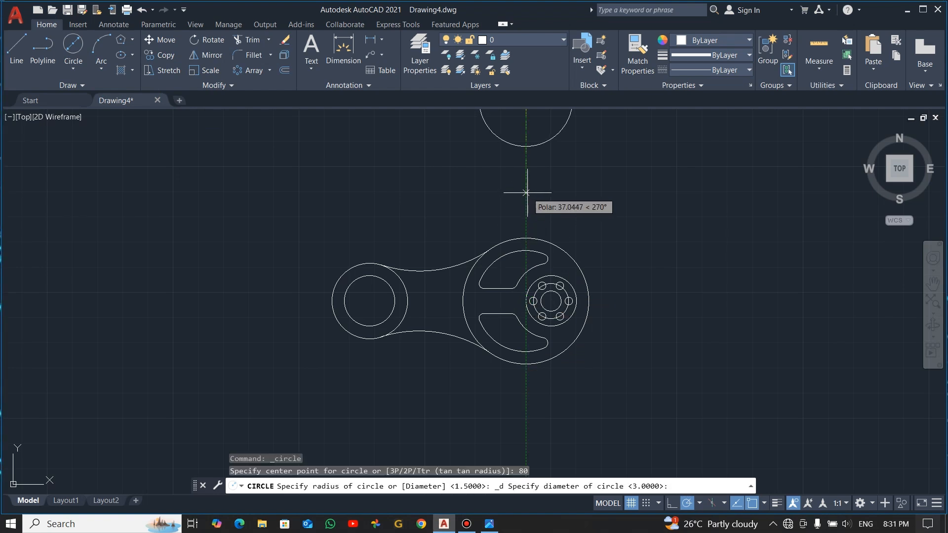
pyautogui.scroll(-2, 525, 244)
pyautogui.moveTo(525, 244); pyautogui.dragTo(522, 292, button='middle')
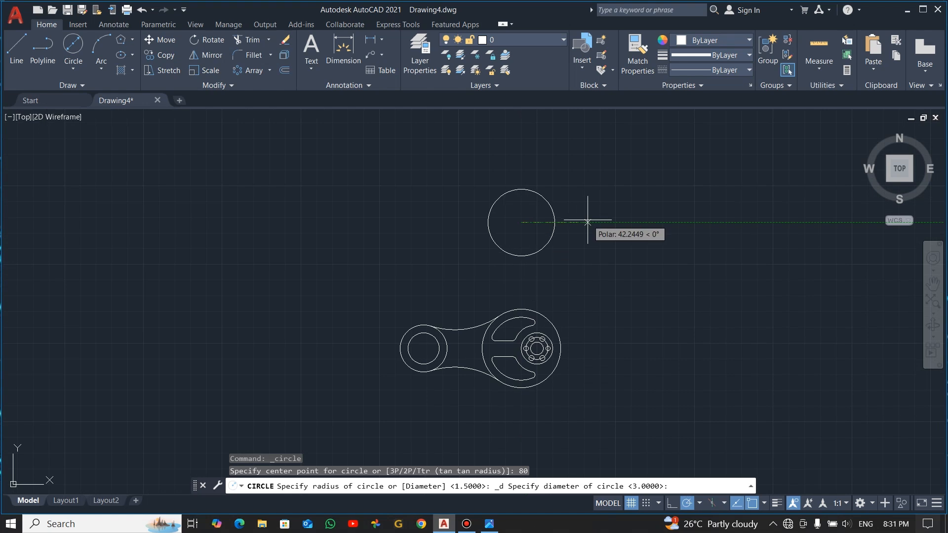
pyautogui.write('30')
pyautogui.press('Return')
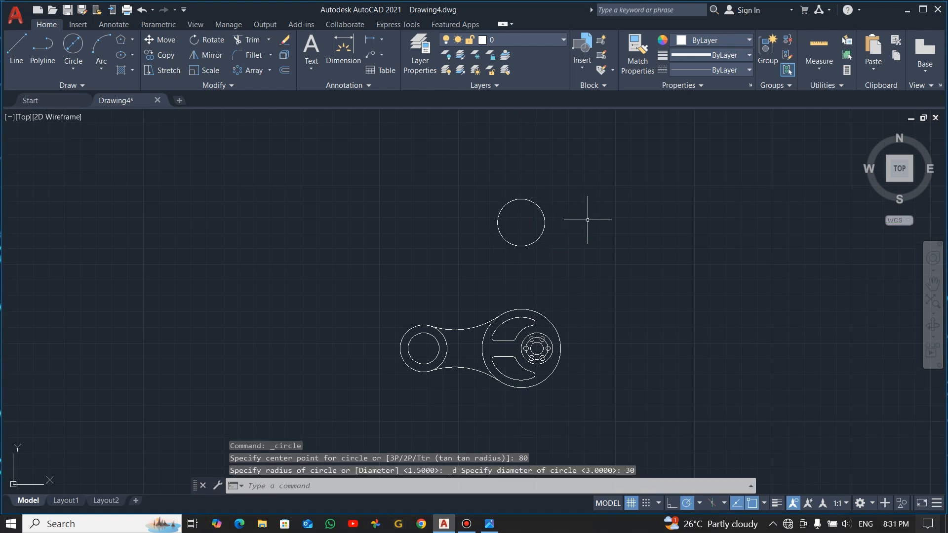
# Draw a diameter 20 circle concentric with the upper boss's outer circle.
pyautogui.click(73, 43)
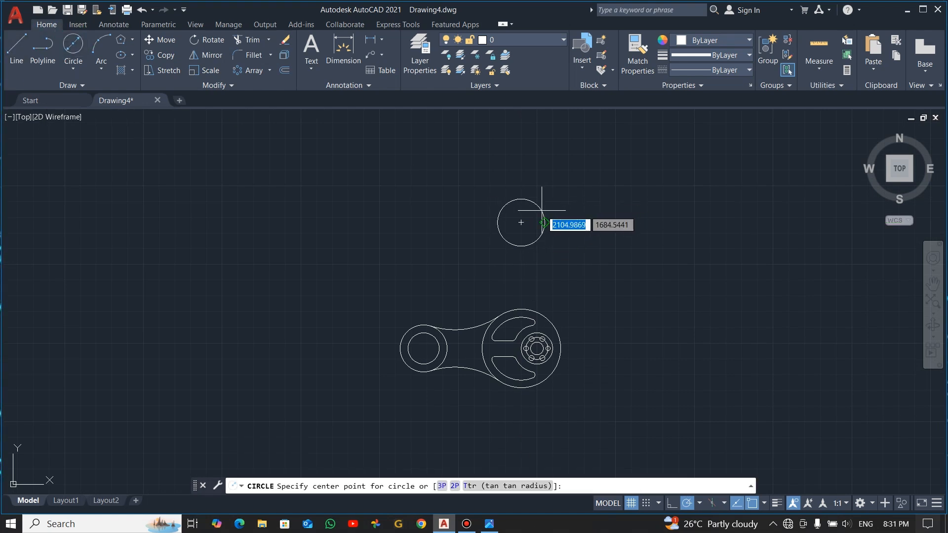
pyautogui.click(521, 223)
pyautogui.write('20')
pyautogui.click(552, 240)
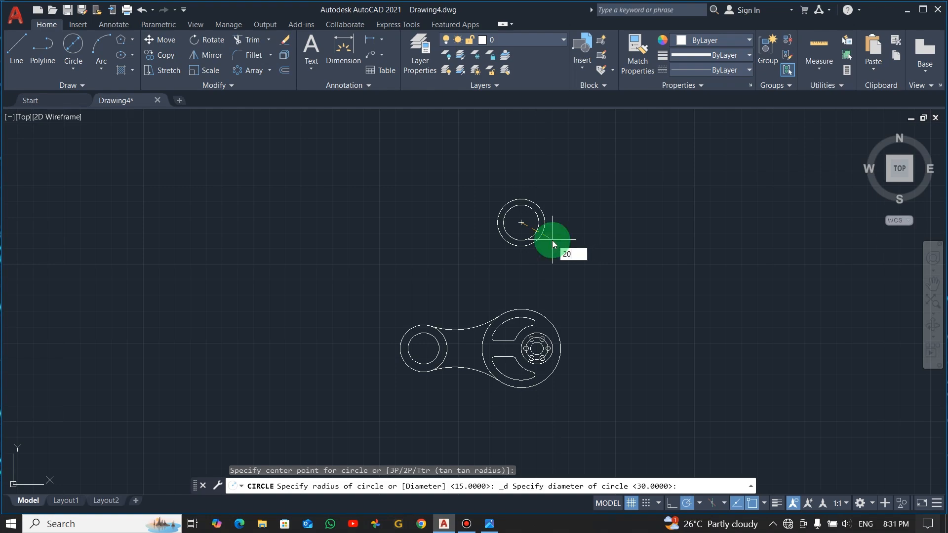
# Check the second arm's radius in the reference image and fillet the upper boss's outer circle to the hub's outer circle on their right side with radius 100.
pyautogui.hotkey('alt', 'Tab')
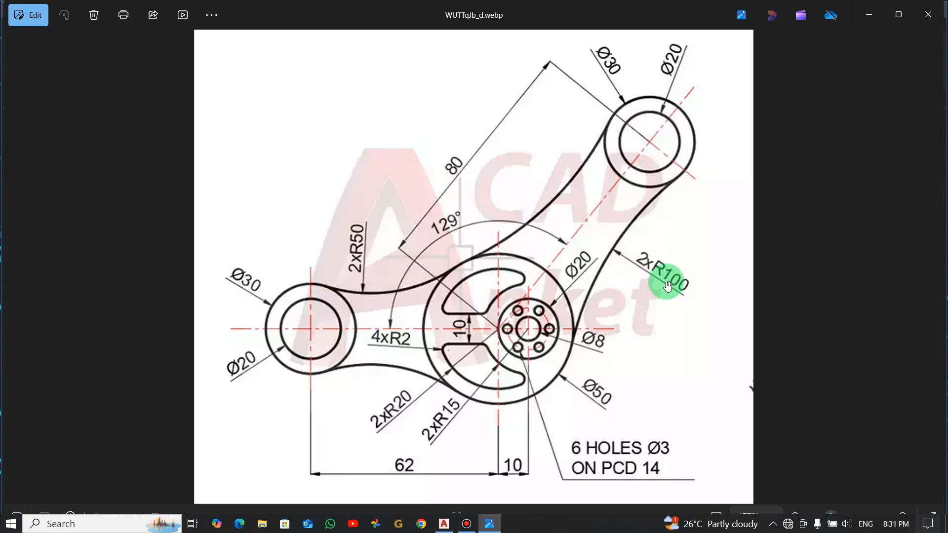
pyautogui.hotkey('alt', 'Tab')
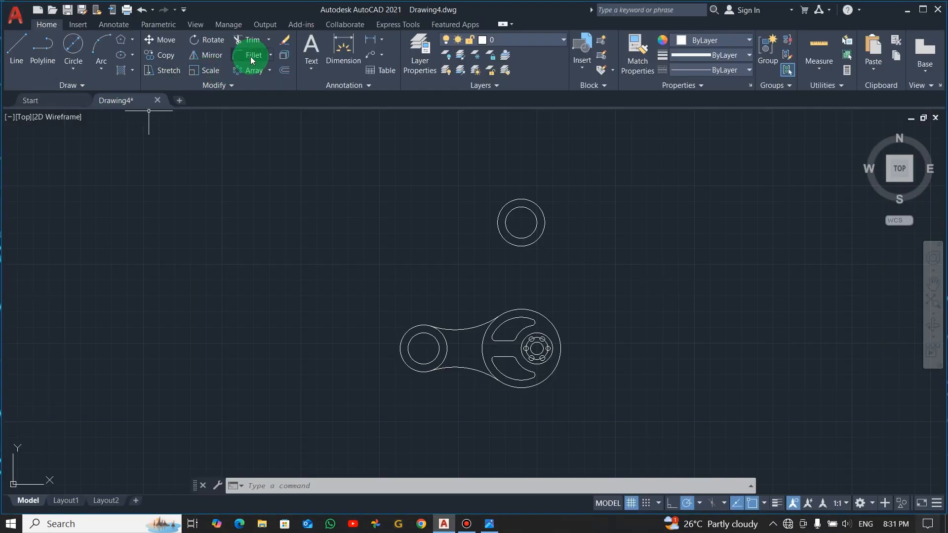
pyautogui.click(250, 56)
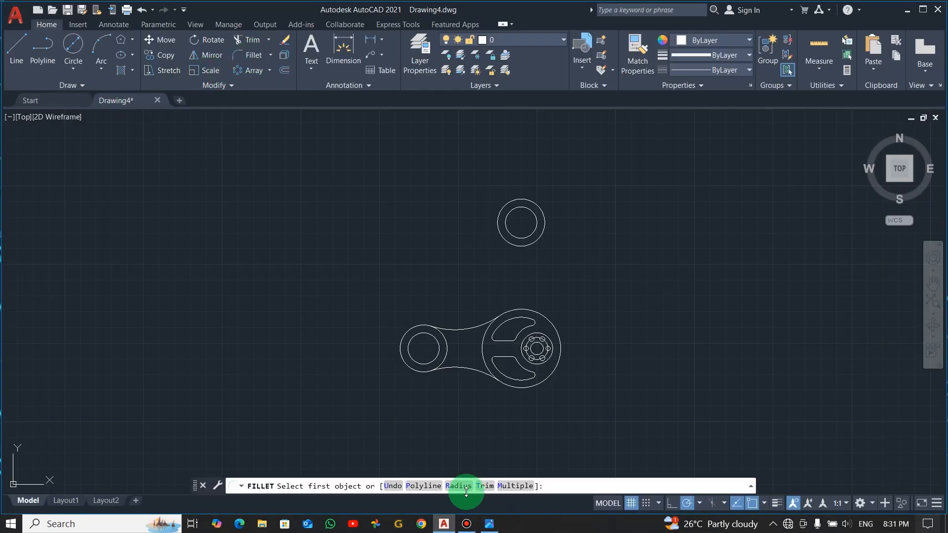
pyautogui.click(466, 489)
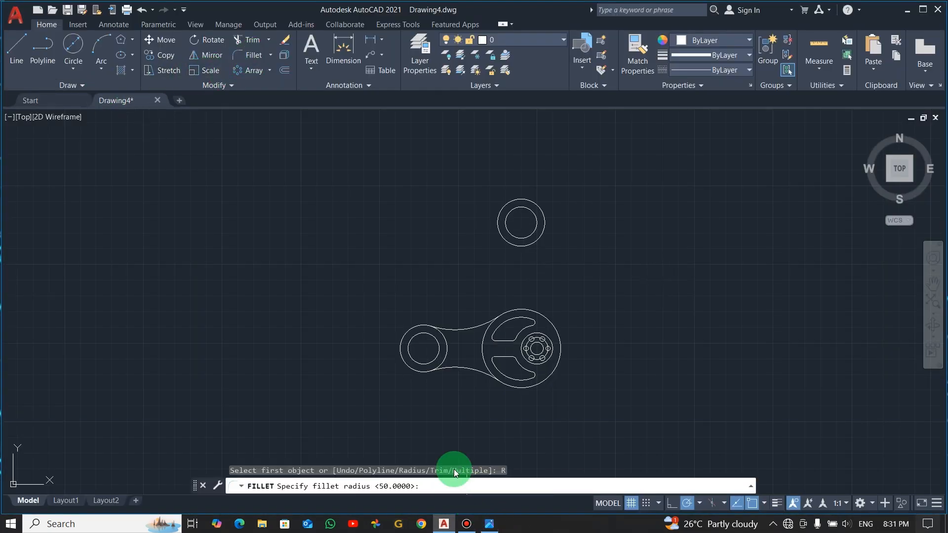
pyautogui.write('100')
pyautogui.rightClick(426, 450)
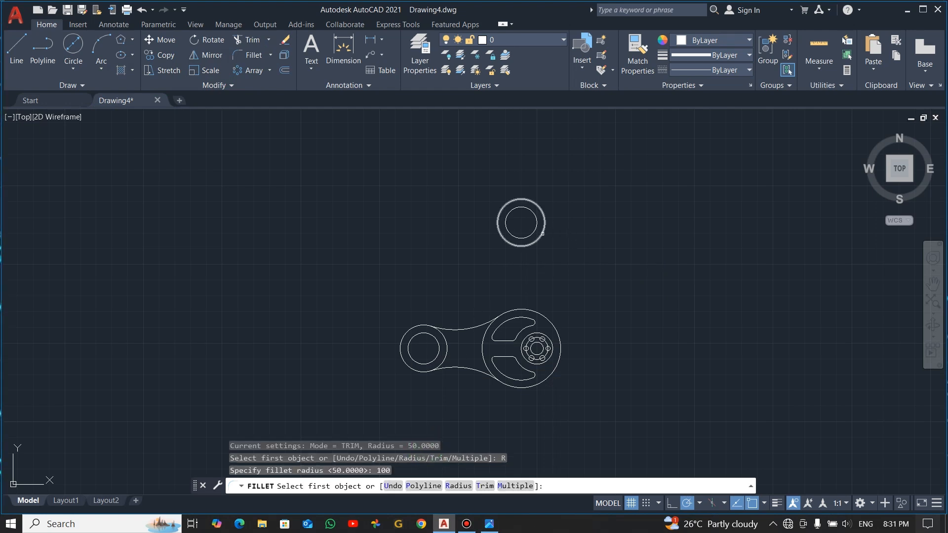
pyautogui.click(545, 231)
pyautogui.click(564, 327)
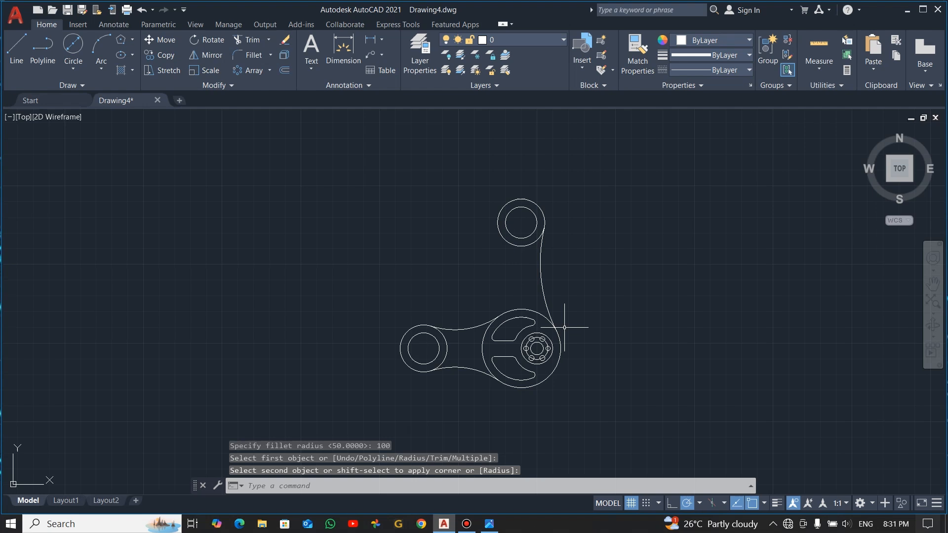
# Mirror the radius 100 arc about the vertical line through the upper boss's centre, keeping the source arc.
pyautogui.click(557, 281)
pyautogui.click(520, 287)
pyautogui.write('mi')
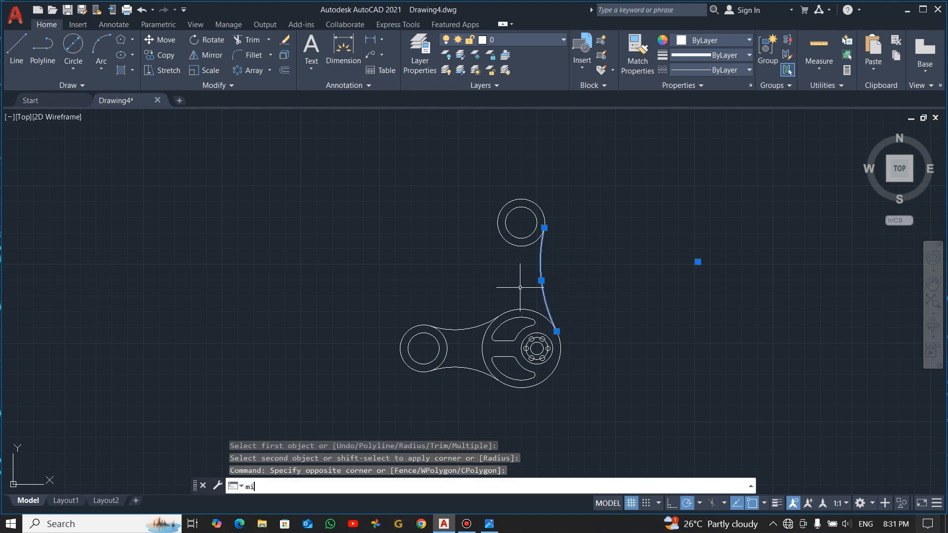
pyautogui.press('Return')
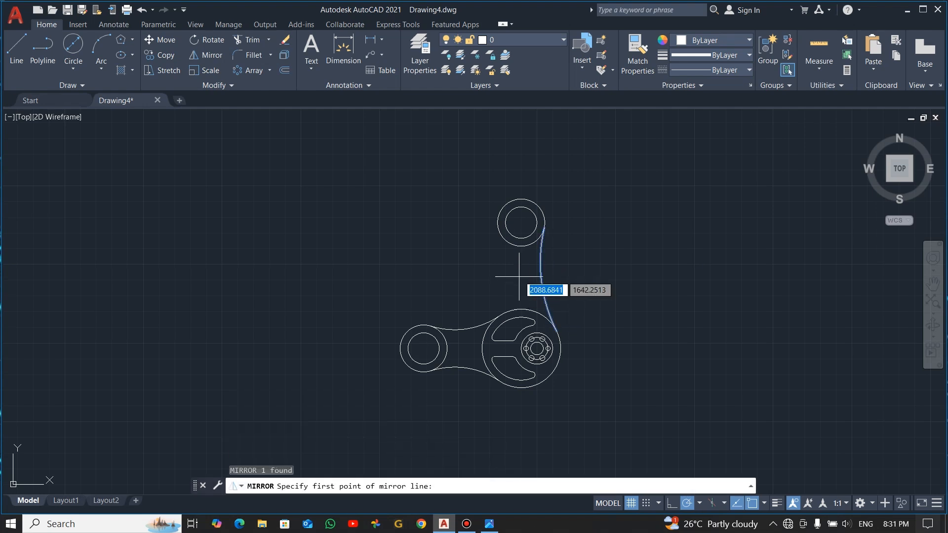
pyautogui.click(520, 223)
pyautogui.click(519, 275)
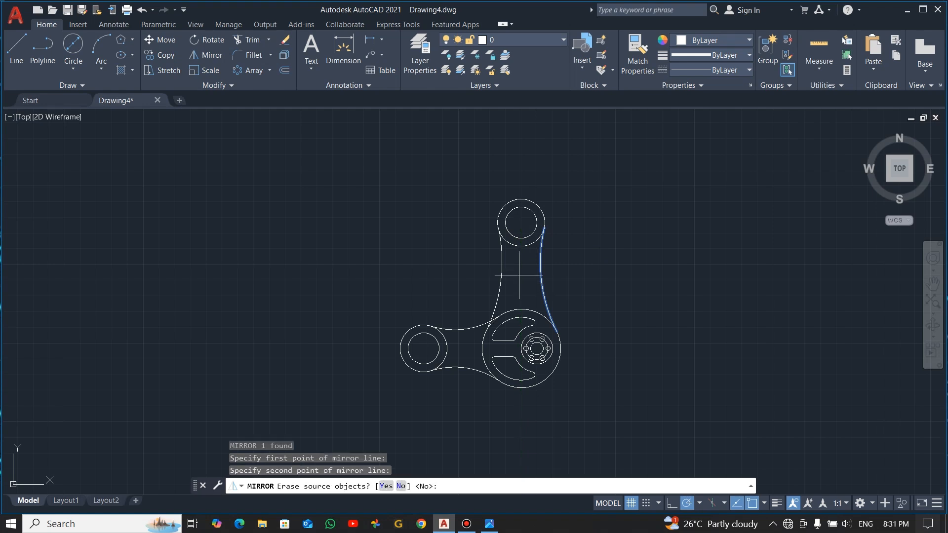
pyautogui.click(401, 486)
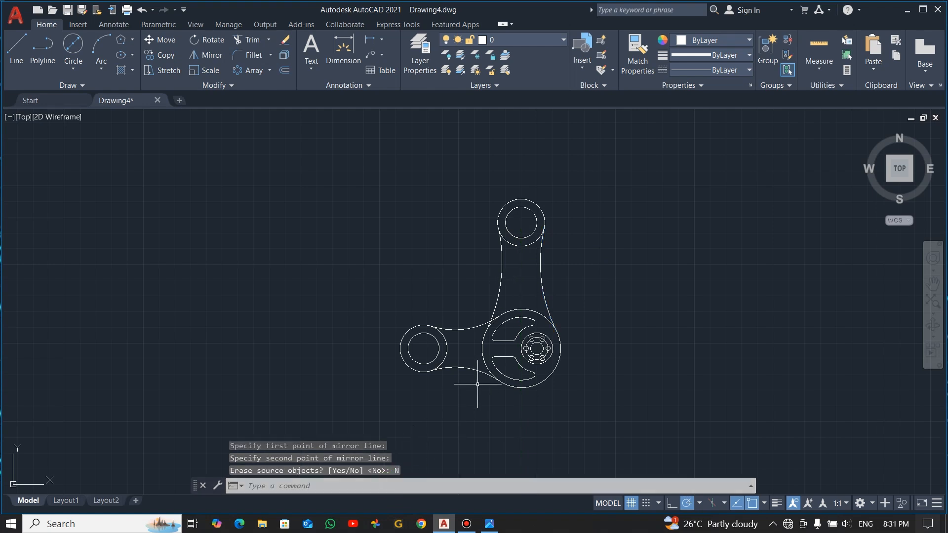
pyautogui.press('Escape')
# Inspect the upright arm's side arcs and compare the arm's orientation with the angle given in the reference image.
pyautogui.scroll(5, 513, 280)
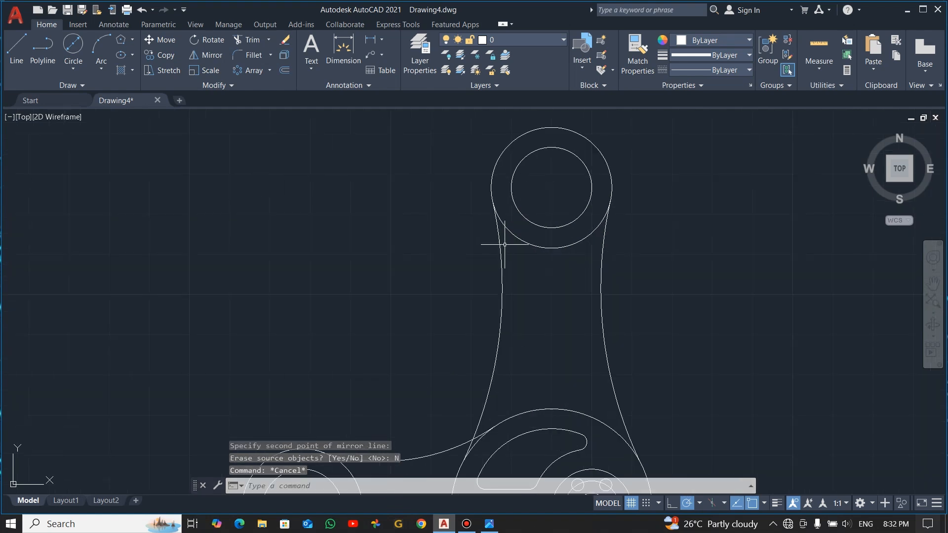
pyautogui.scroll(-4, 516, 280)
pyautogui.hotkey('alt', 'Tab')
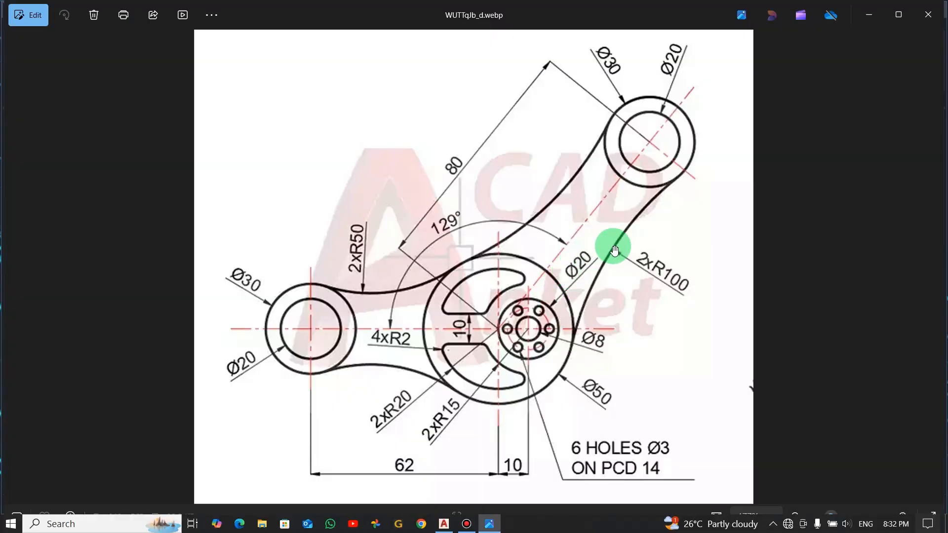
pyautogui.hotkey('alt', 'Tab')
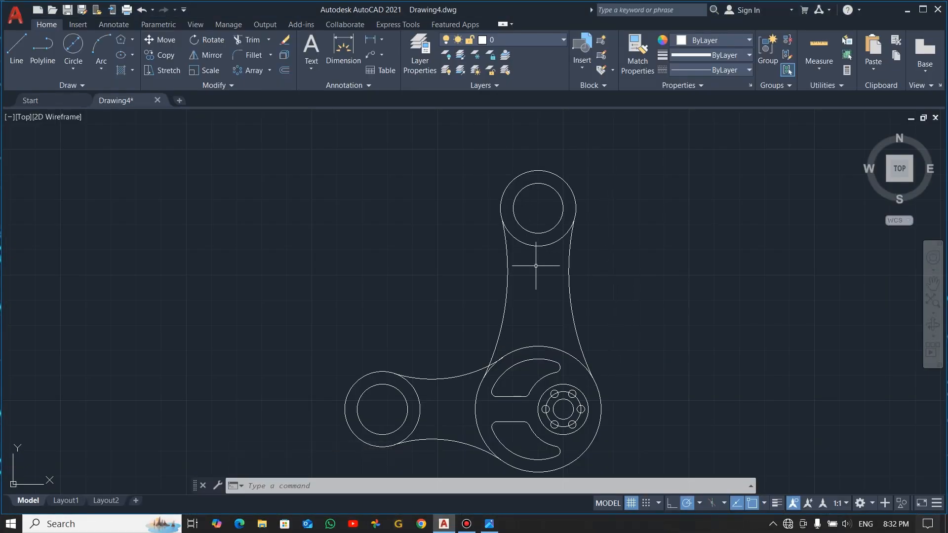
pyautogui.hotkey('alt', 'Tab')
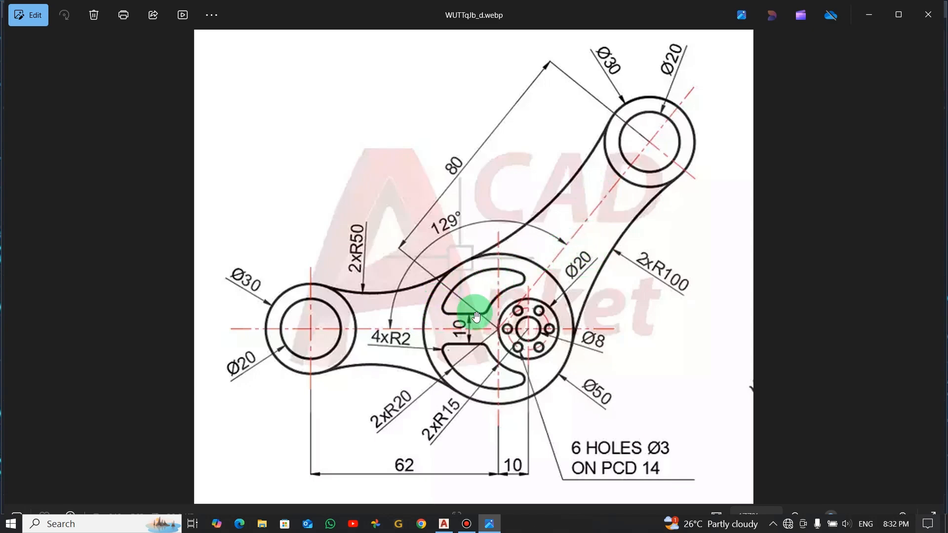
pyautogui.hotkey('alt', 'Tab')
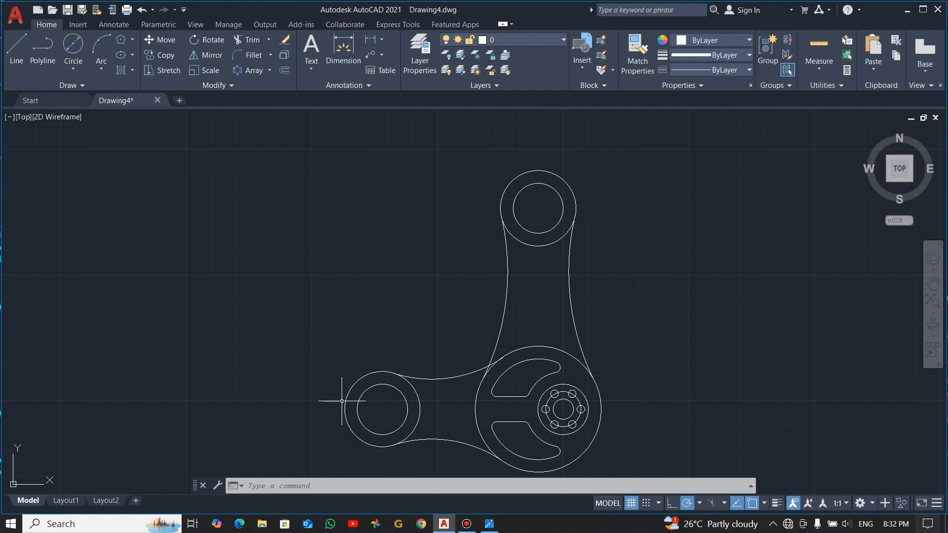
pyautogui.hotkey('alt', 'Tab')
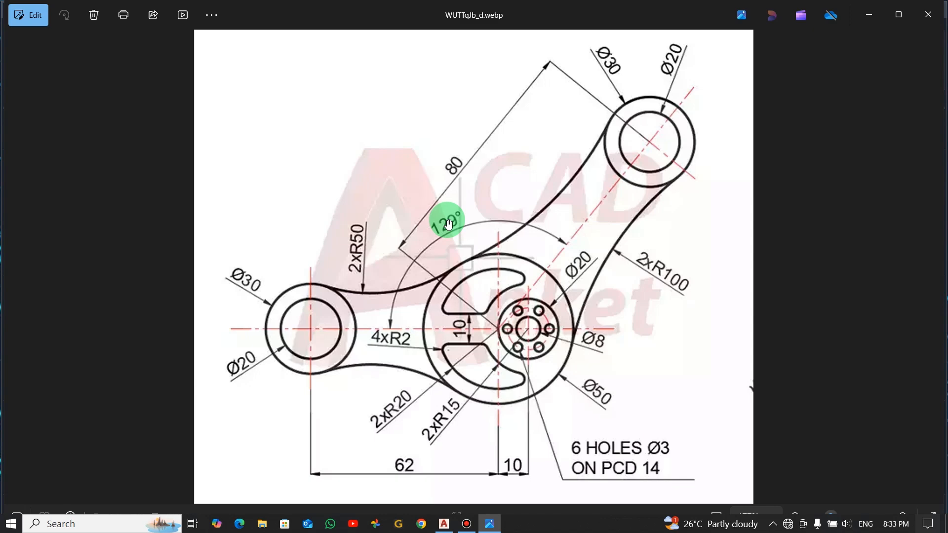
pyautogui.hotkey('alt', 'Tab')
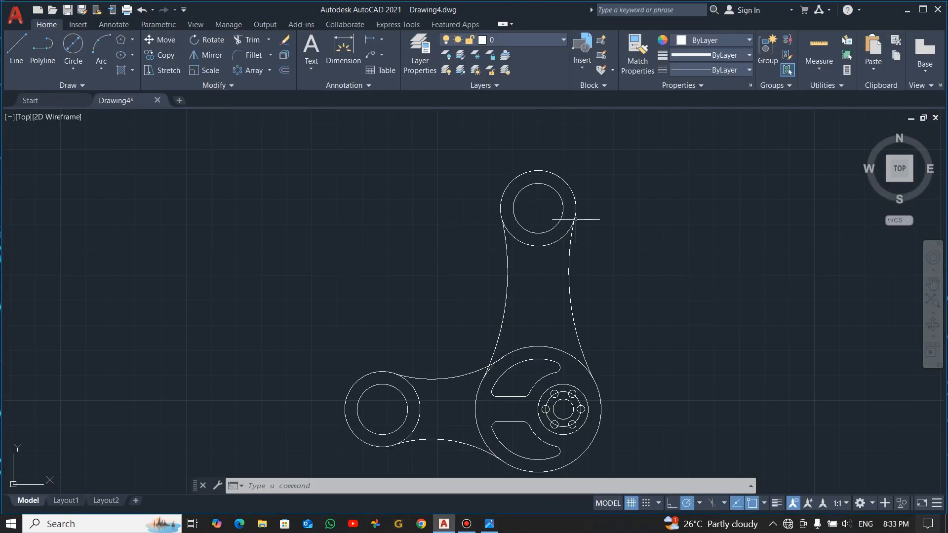
# Rotate the upper boss's two circles and both radius 100 arcs by -39 degrees about the hub's centre.
pyautogui.click(614, 148)
pyautogui.click(456, 276)
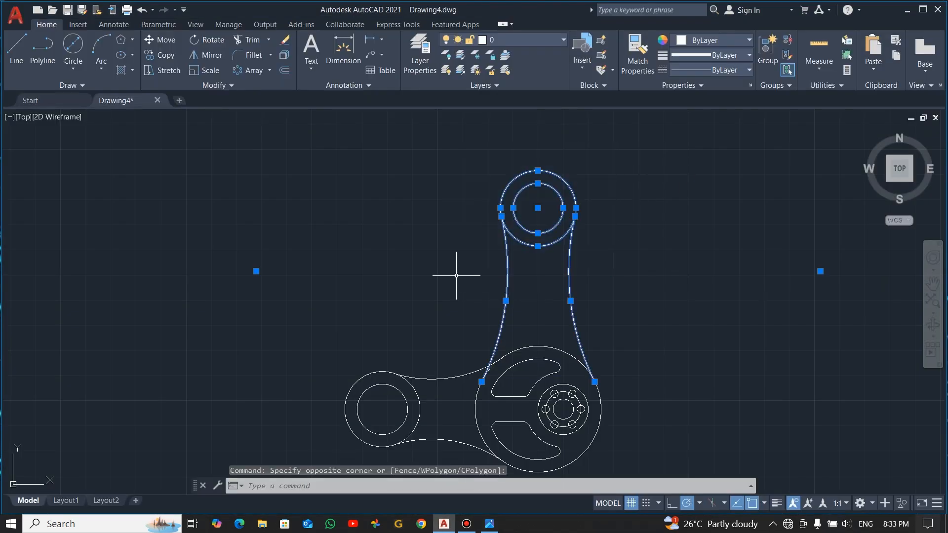
pyautogui.write('RO')
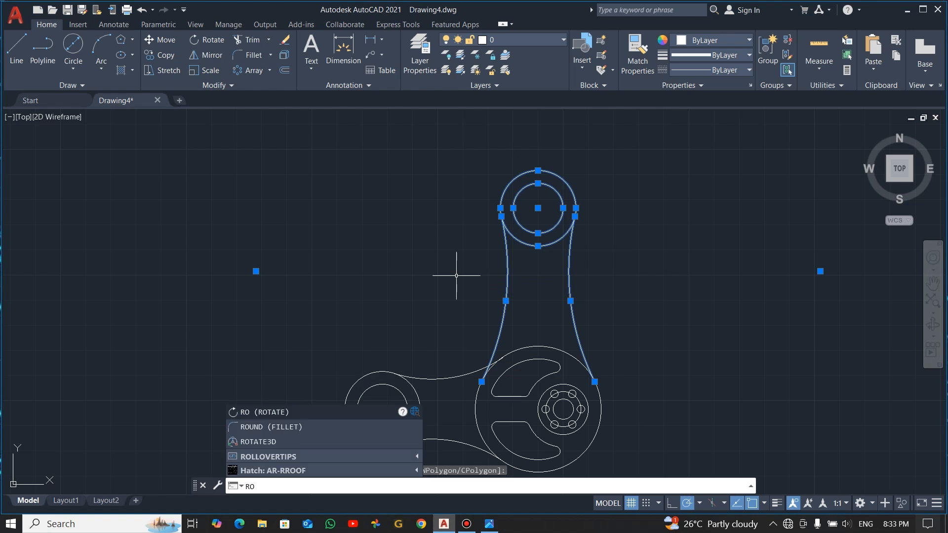
pyautogui.press('Return')
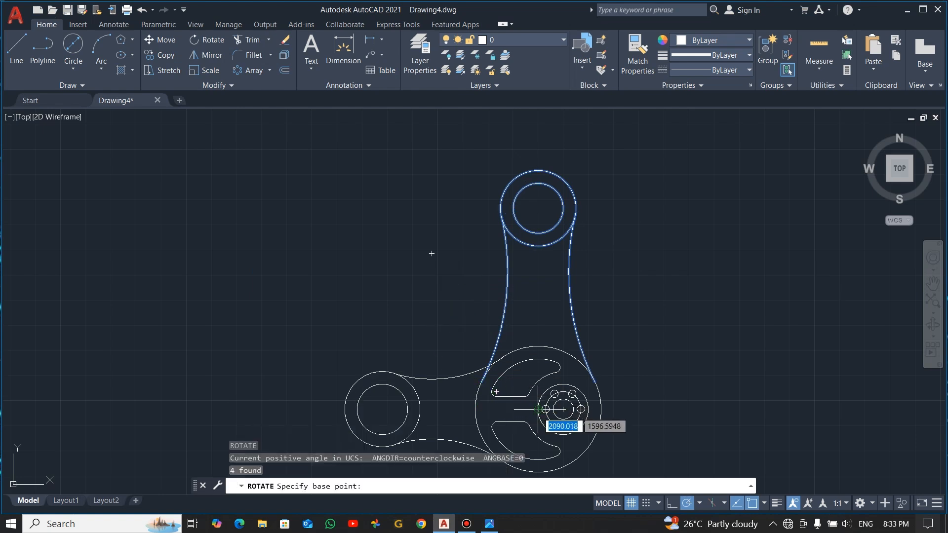
pyautogui.click(562, 410)
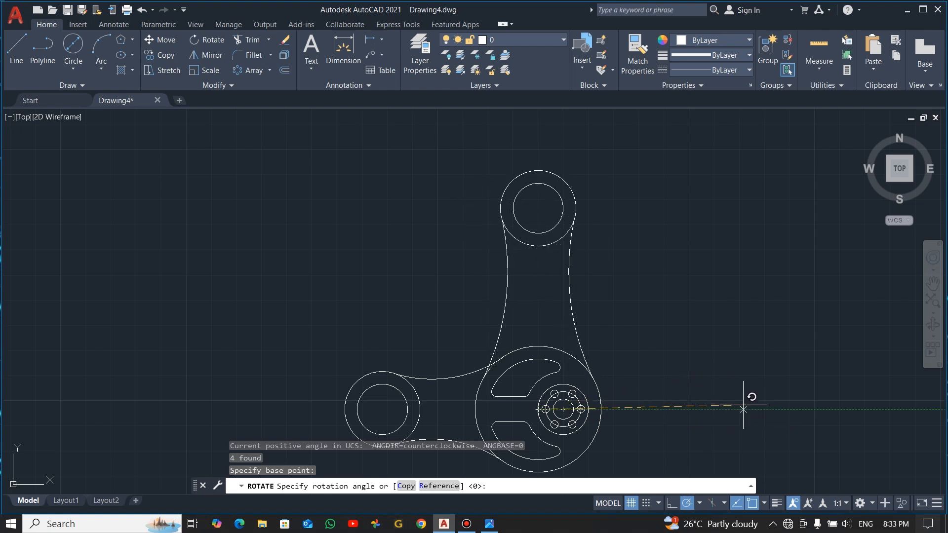
pyautogui.click(713, 481)
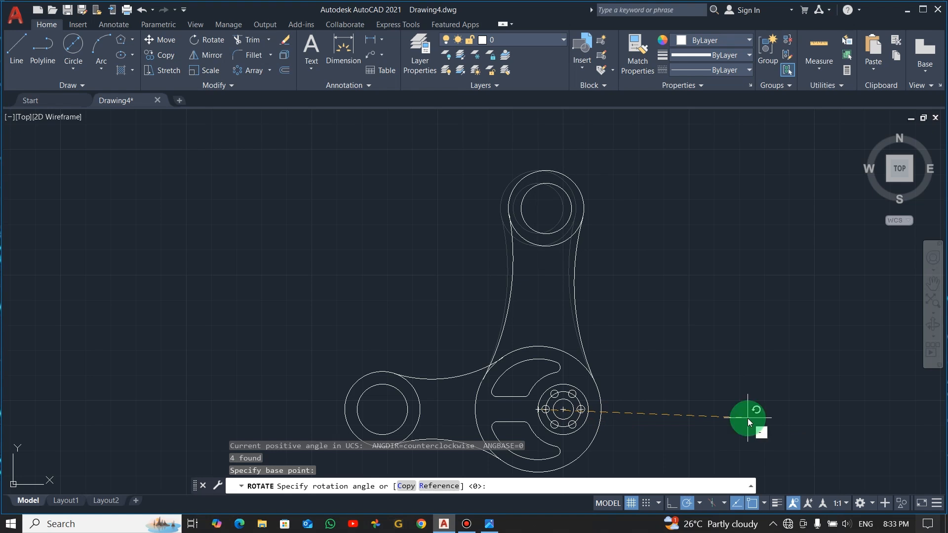
pyautogui.press('Return')
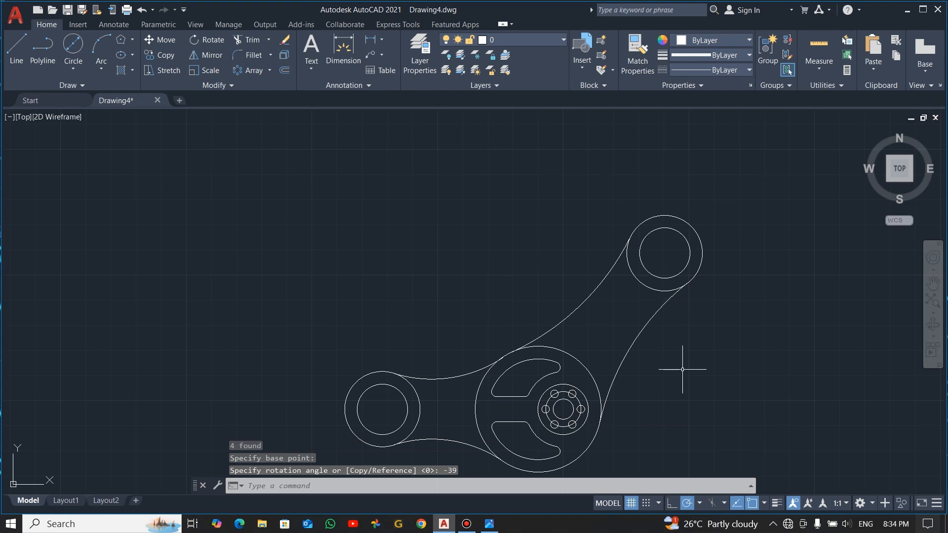
# Draw a horizontal line from the six-hole pattern's centre to the hub's left quadrant and a line from the angled boss's centre to the hub's centre.
pyautogui.moveTo(660, 394); pyautogui.dragTo(635, 321, button='middle')
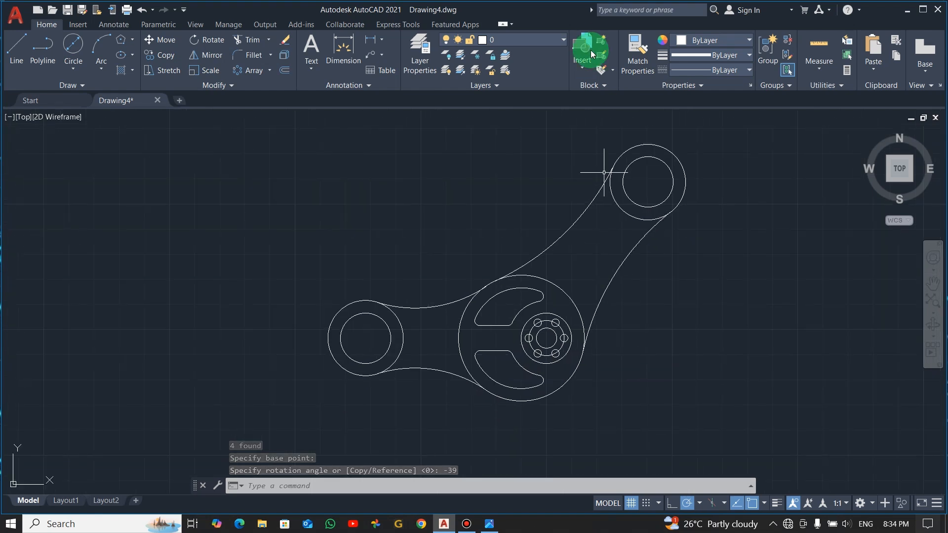
pyautogui.click(19, 47)
pyautogui.click(546, 338)
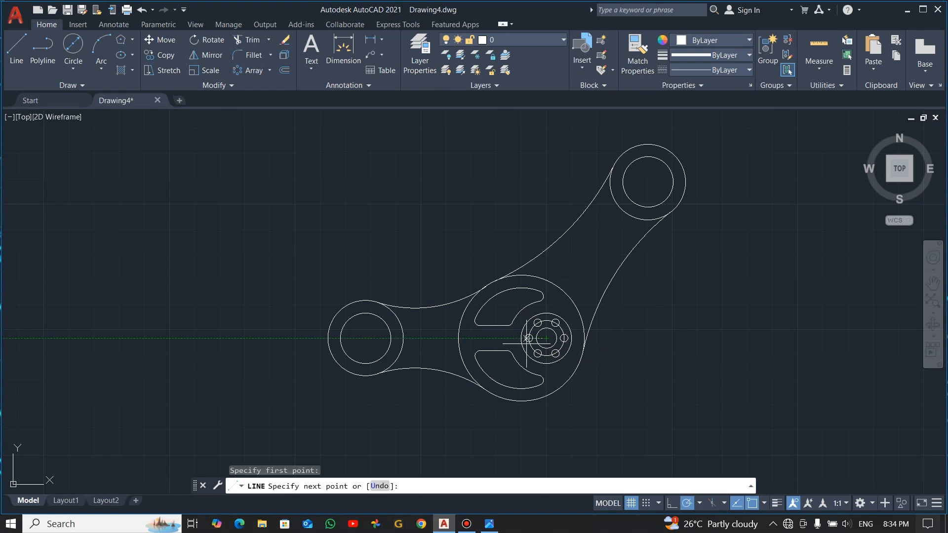
pyautogui.click(458, 338)
pyautogui.press('Escape')
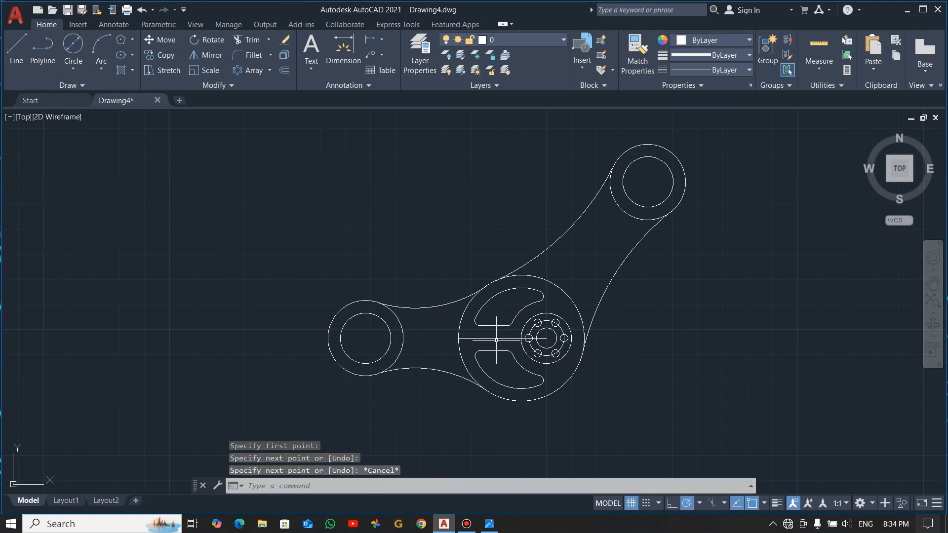
pyautogui.click(18, 47)
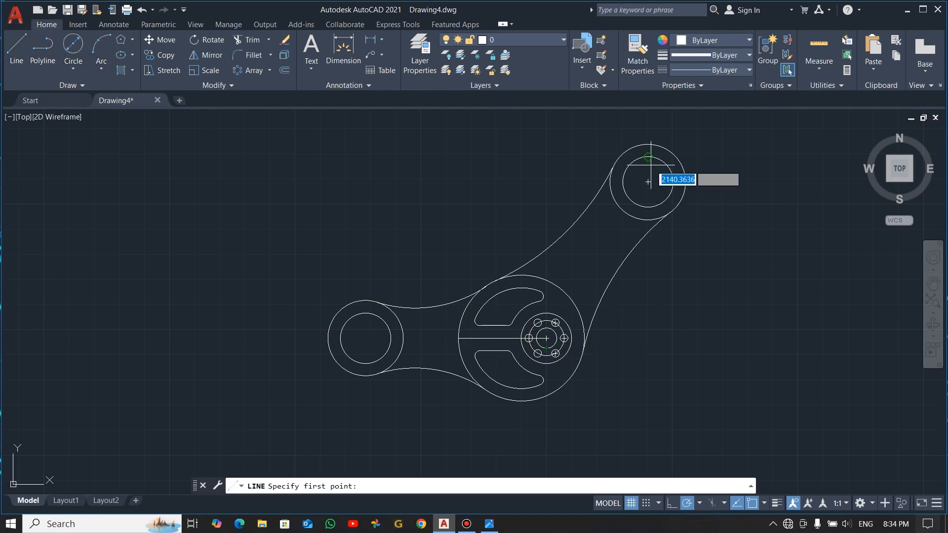
pyautogui.click(647, 182)
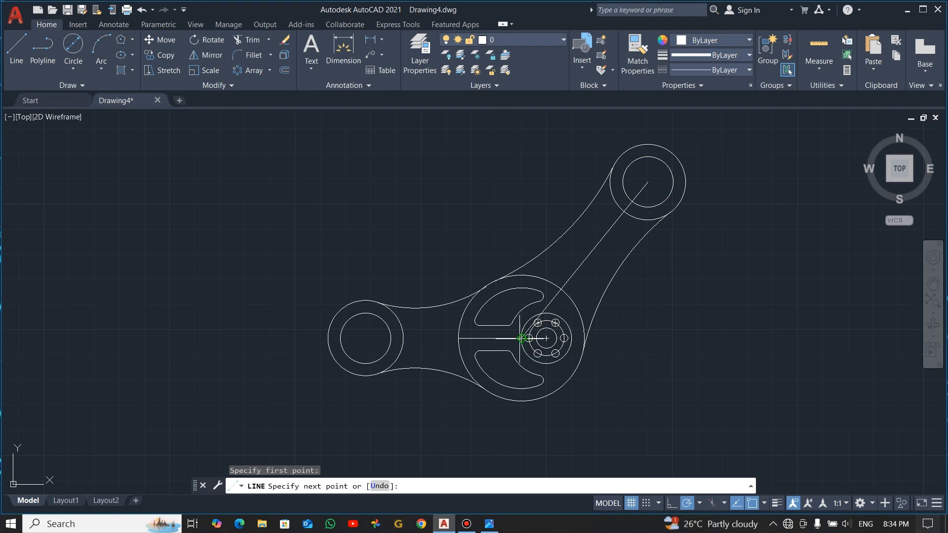
pyautogui.press('Escape')
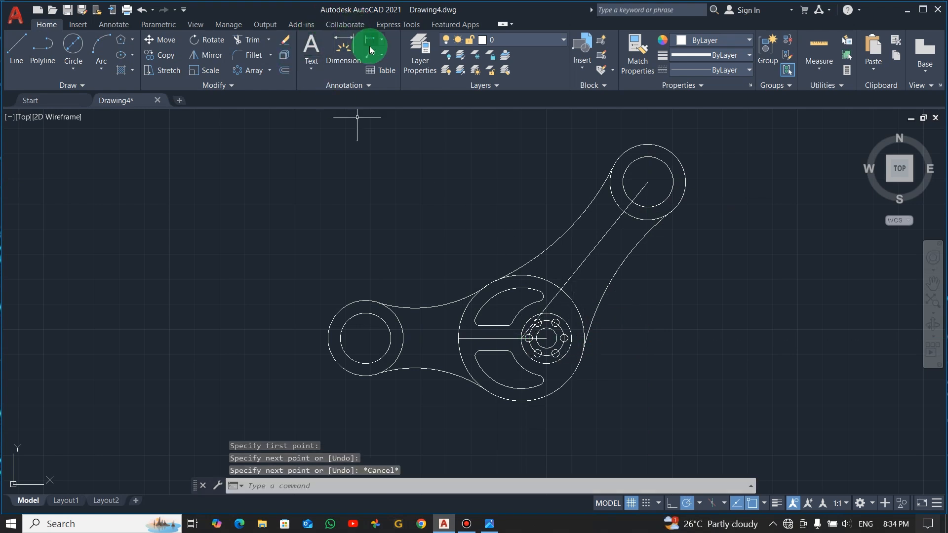
# Measure the angle between the horizontal line and the angled arm's centreline with a temporary angular dimension.
pyautogui.click(381, 41)
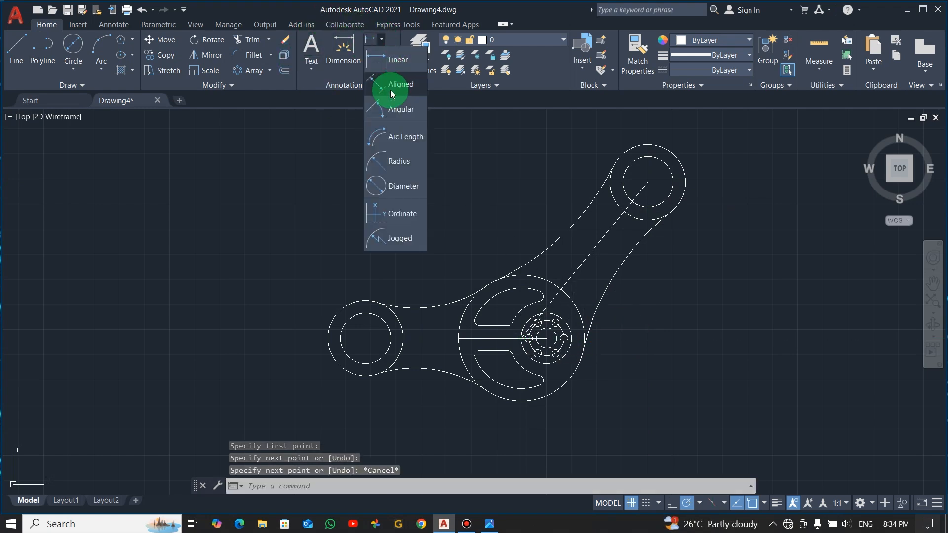
pyautogui.click(391, 112)
pyautogui.click(483, 337)
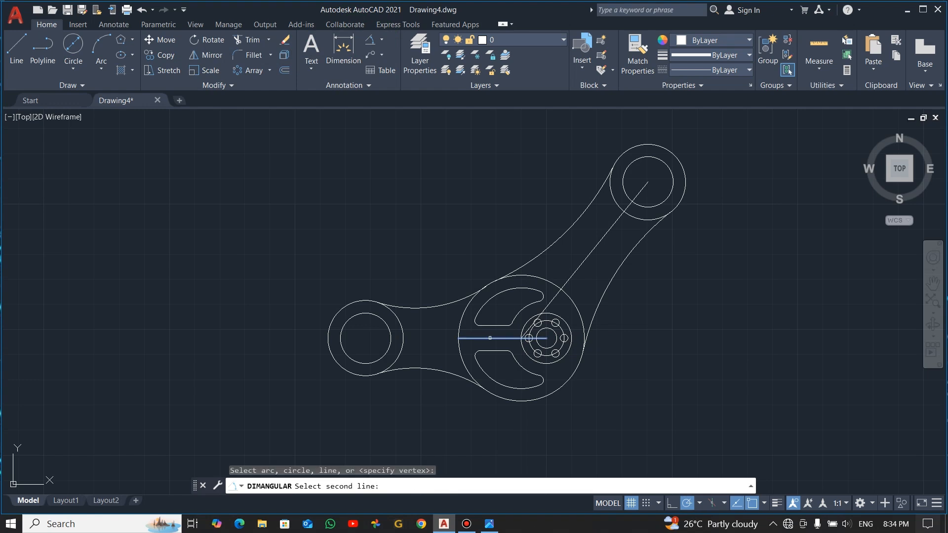
pyautogui.click(585, 262)
pyautogui.scroll(2, 484, 235)
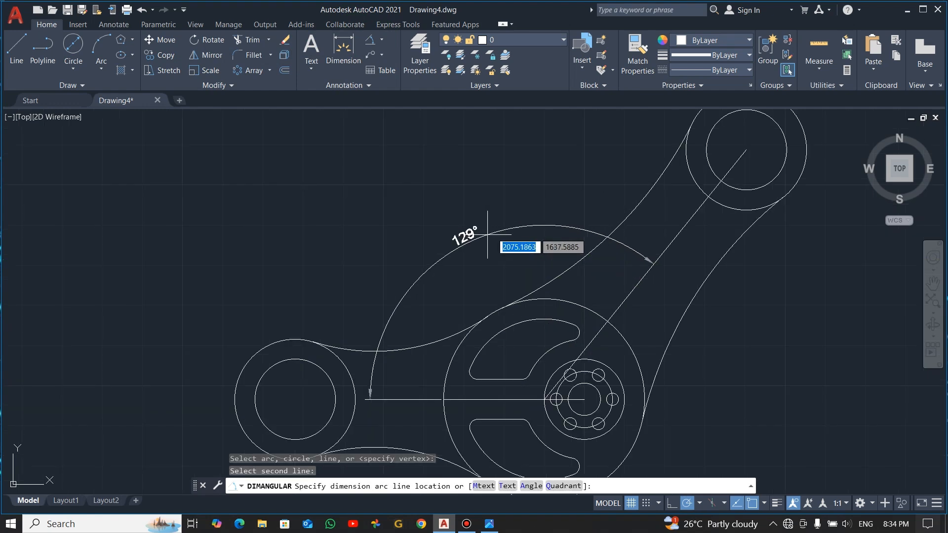
pyautogui.press('Escape')
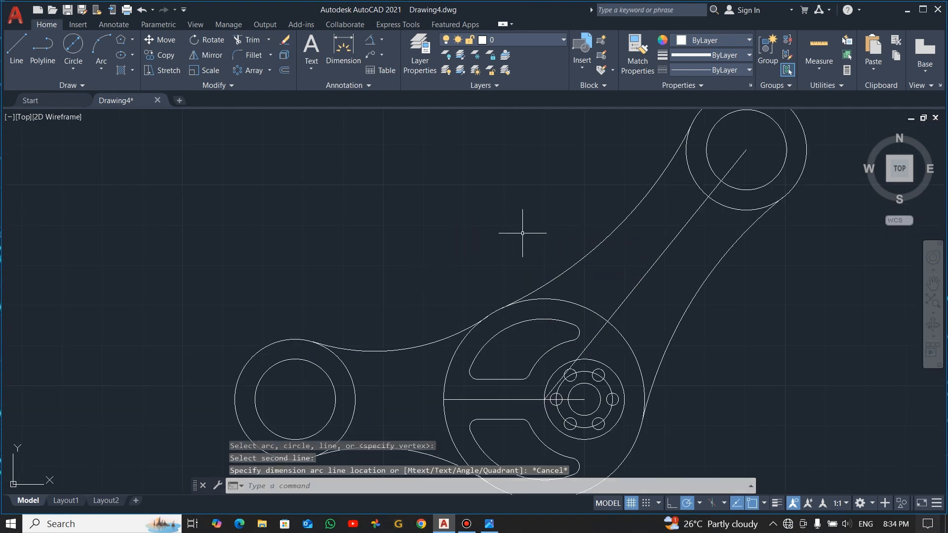
# Delete the angled arm's centreline and the horizontal reference line running to the hub's left quadrant.
pyautogui.scroll(-2, 658, 259)
pyautogui.click(658, 255)
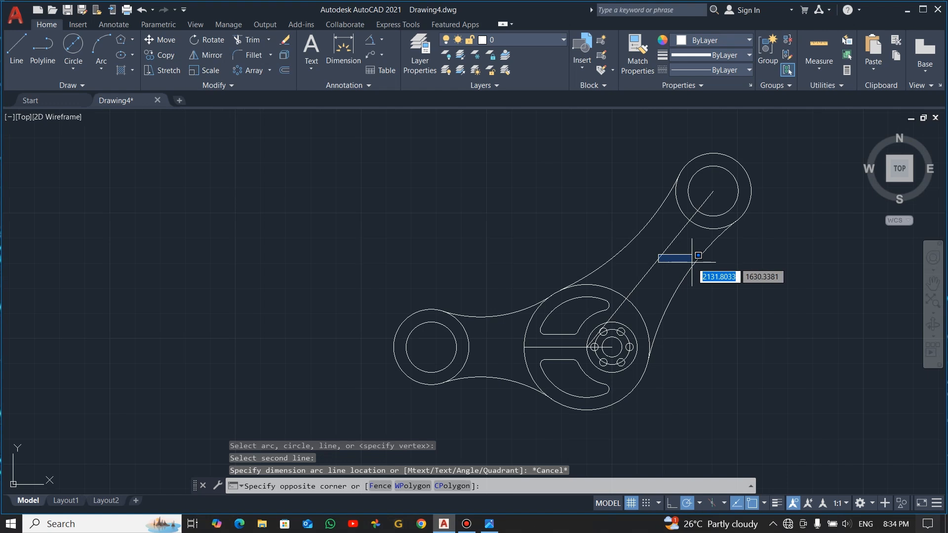
pyautogui.press('Escape')
pyautogui.press('Escape')
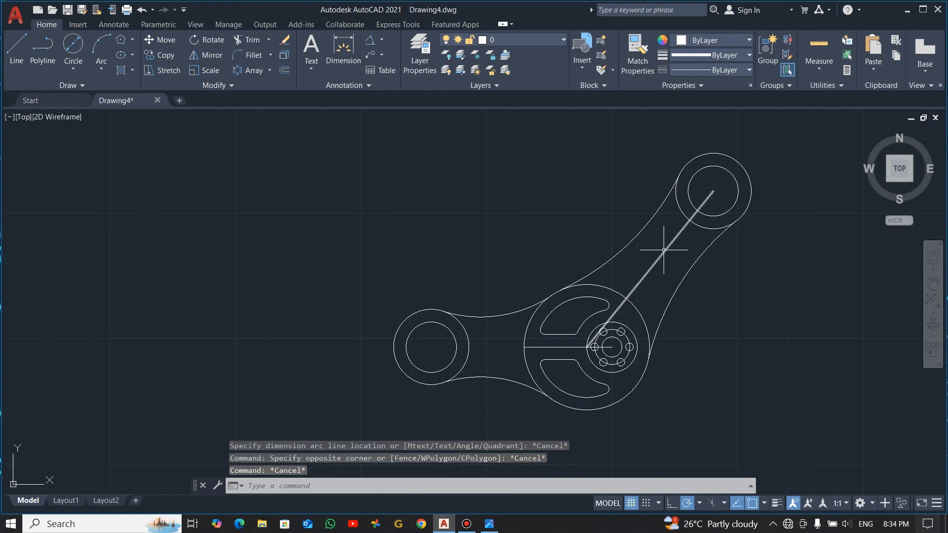
pyautogui.click(664, 250)
pyautogui.press('Delete')
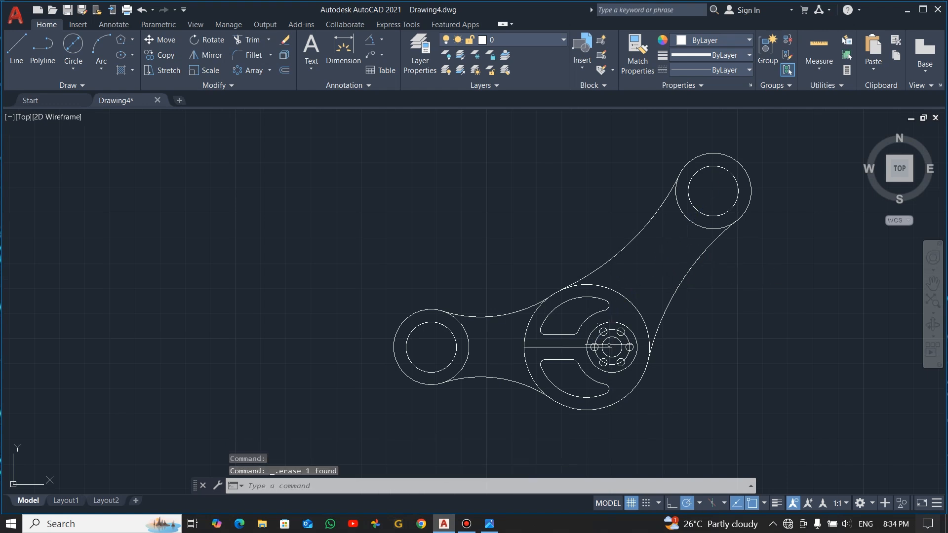
pyautogui.scroll(4, 609, 345)
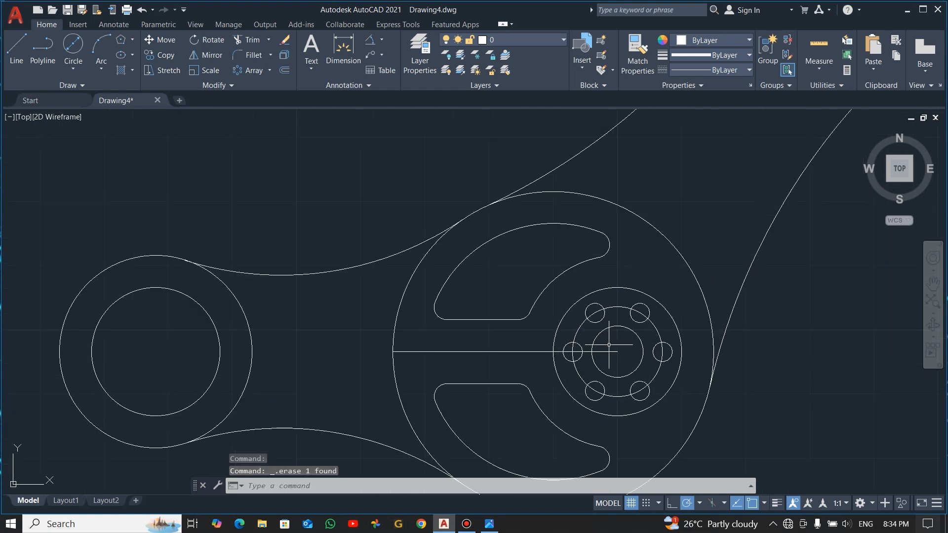
pyautogui.click(531, 351)
pyautogui.press('Delete')
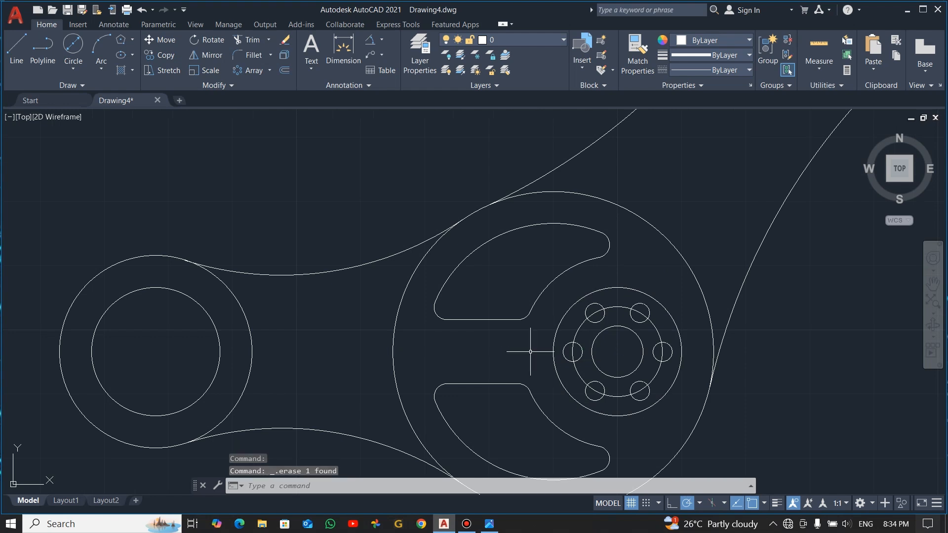
# Load the HIDDEN2 linetype from acadiso.lin into the drawing.
pyautogui.click(578, 328)
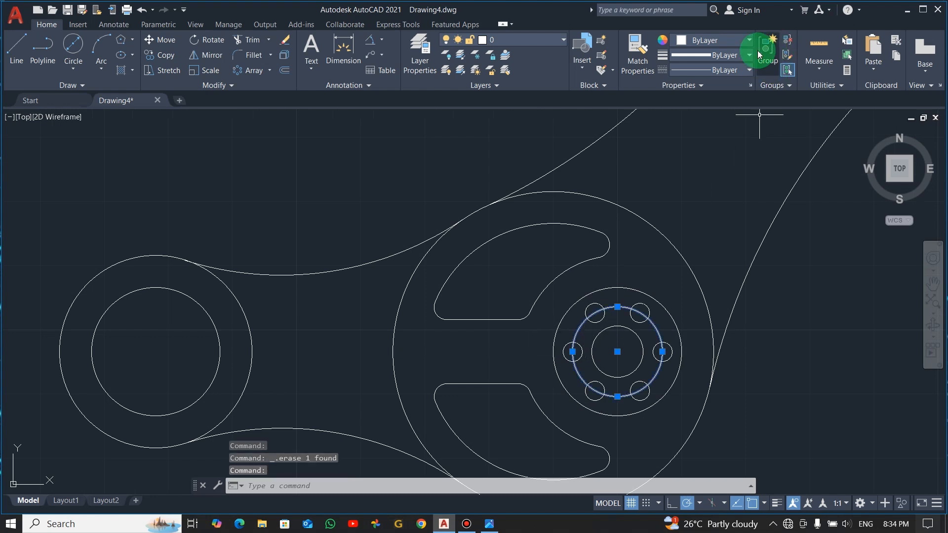
pyautogui.click(736, 69)
pyautogui.click(694, 132)
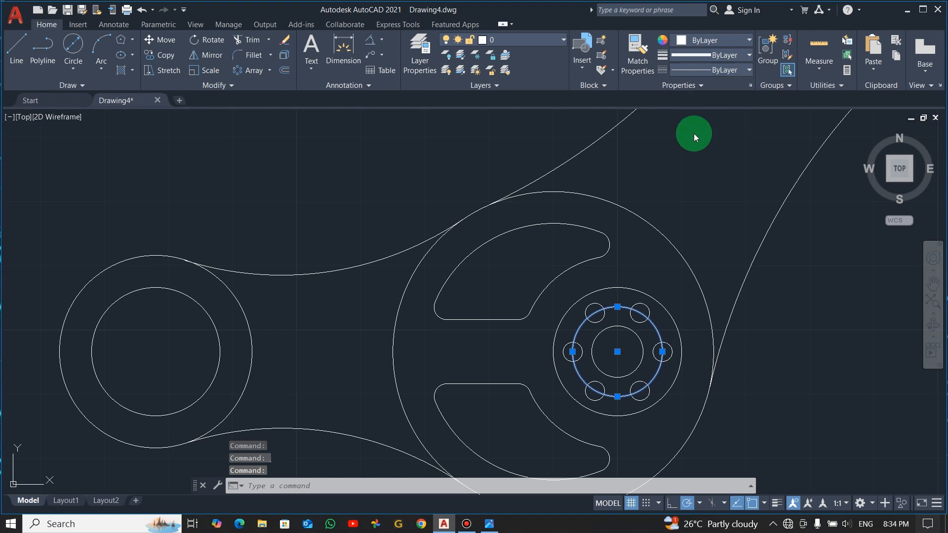
pyautogui.click(576, 161)
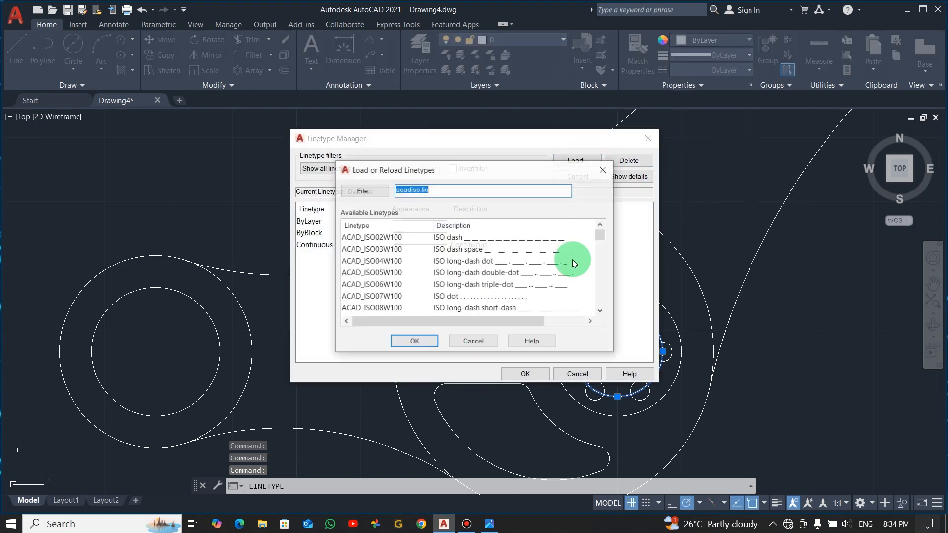
pyautogui.scroll(-8, 521, 282)
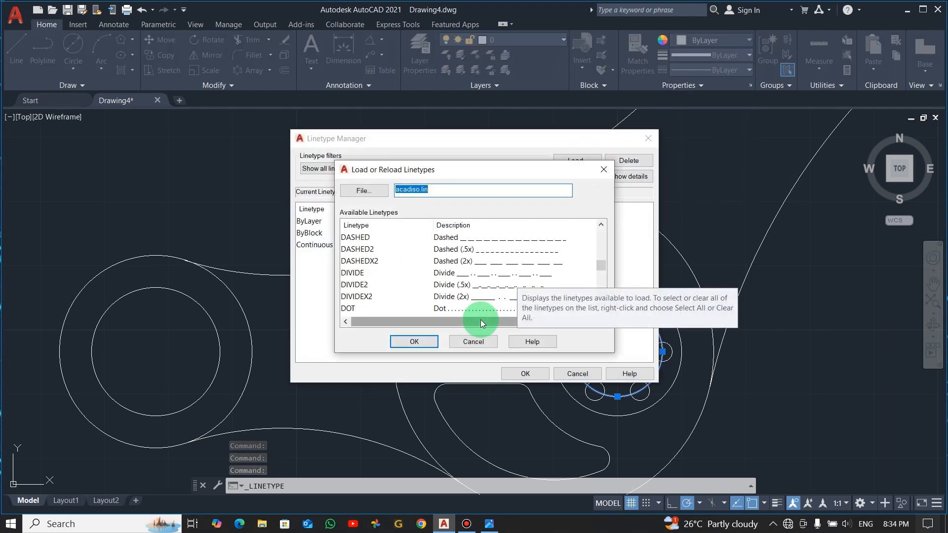
pyautogui.scroll(-4, 499, 298)
pyautogui.scroll(-2, 512, 292)
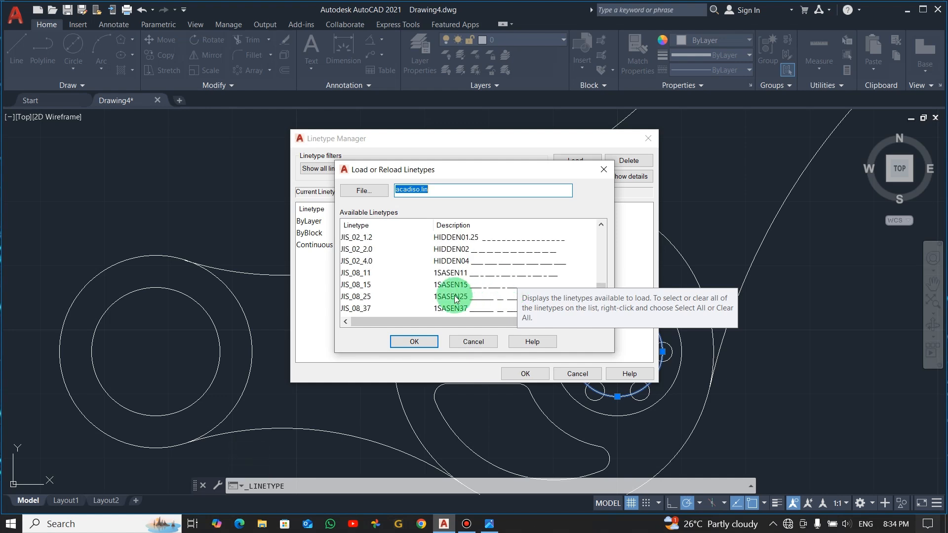
pyautogui.scroll(2, 496, 246)
pyautogui.click(497, 250)
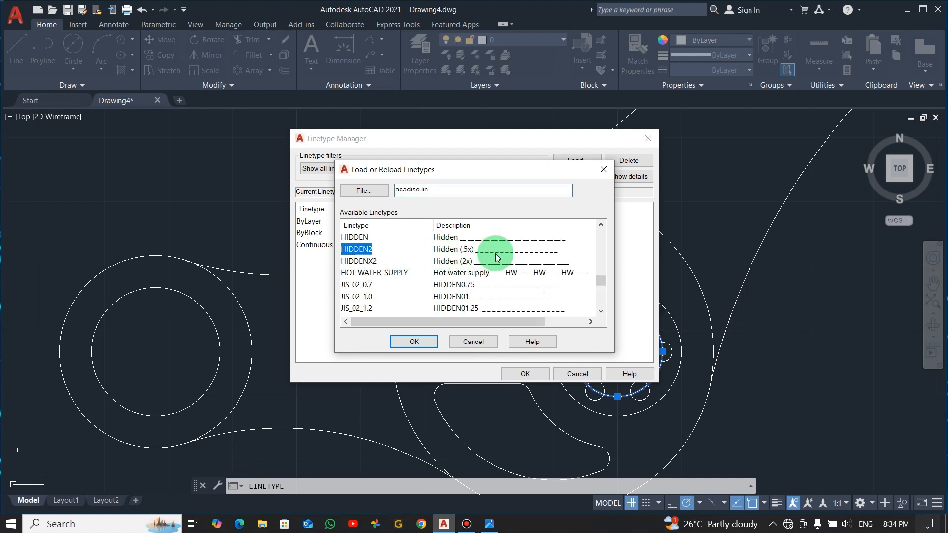
pyautogui.click(414, 341)
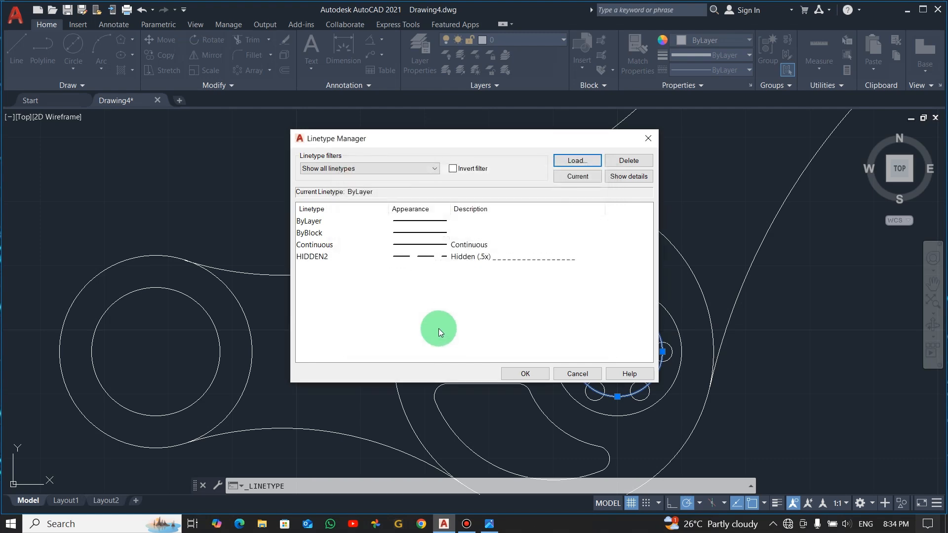
pyautogui.click(502, 256)
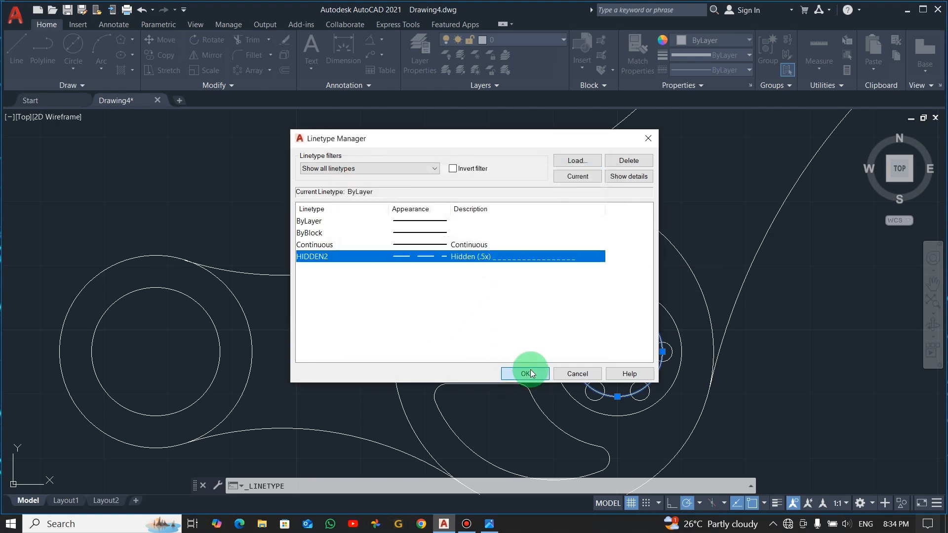
pyautogui.click(525, 374)
# Apply the HIDDEN2 linetype to the circle passing through the six small holes' centres.
pyautogui.click(615, 312)
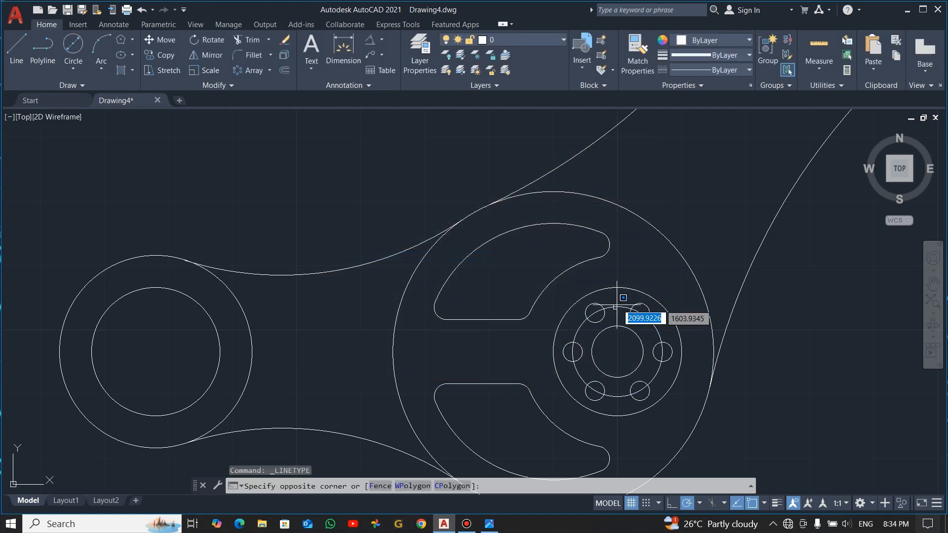
pyautogui.click(617, 307)
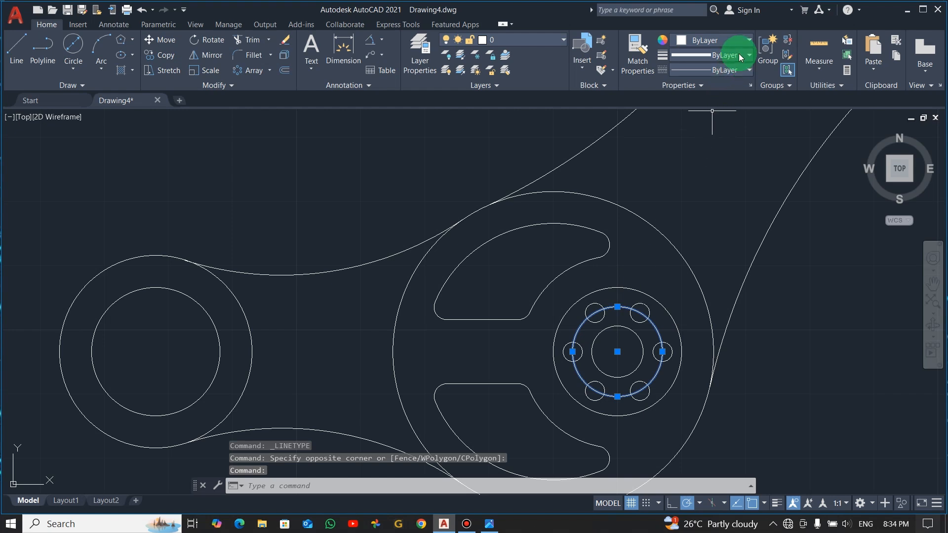
pyautogui.click(734, 69)
pyautogui.click(725, 126)
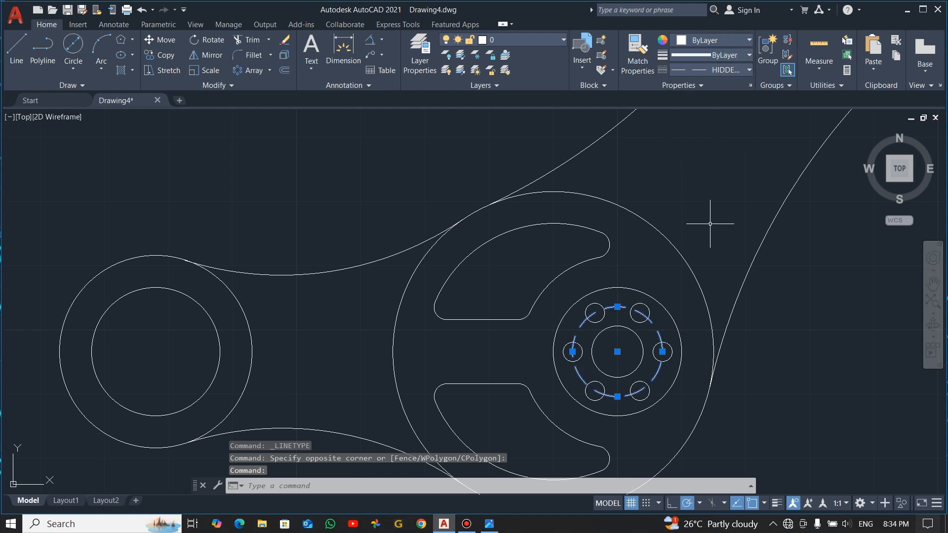
pyautogui.scroll(-2, 691, 271)
pyautogui.press('Escape')
pyautogui.press('Escape')
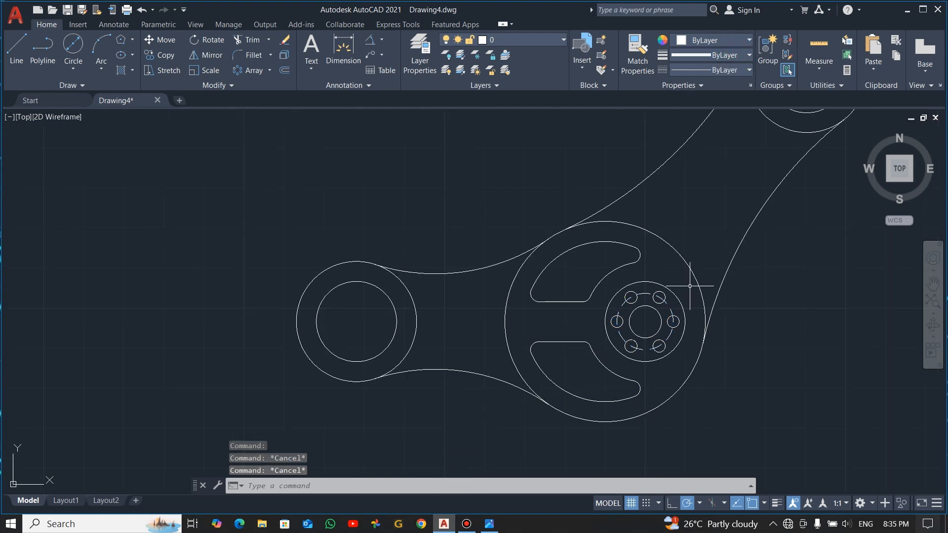
# Set the dashed hole-pattern circle's lineweight to 0.30 mm.
pyautogui.click(644, 291)
pyautogui.click(726, 55)
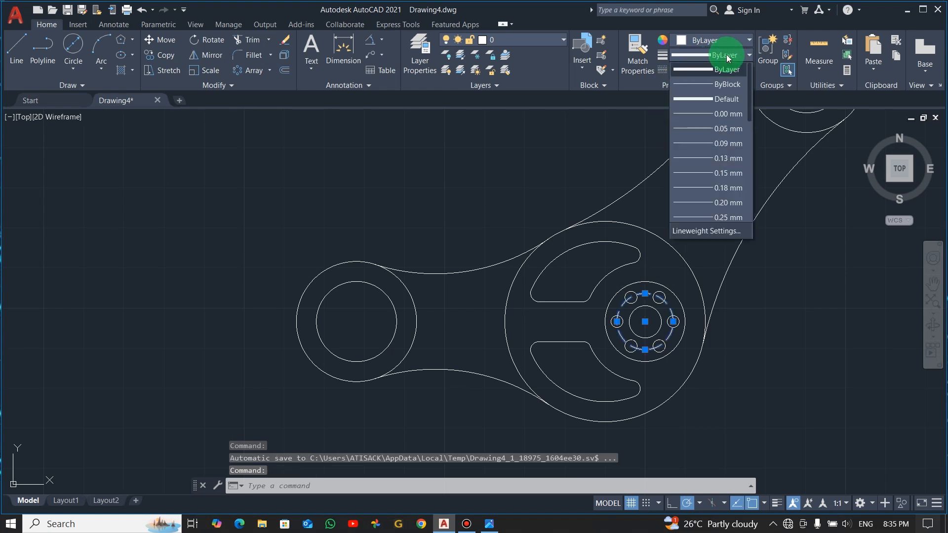
pyautogui.click(725, 212)
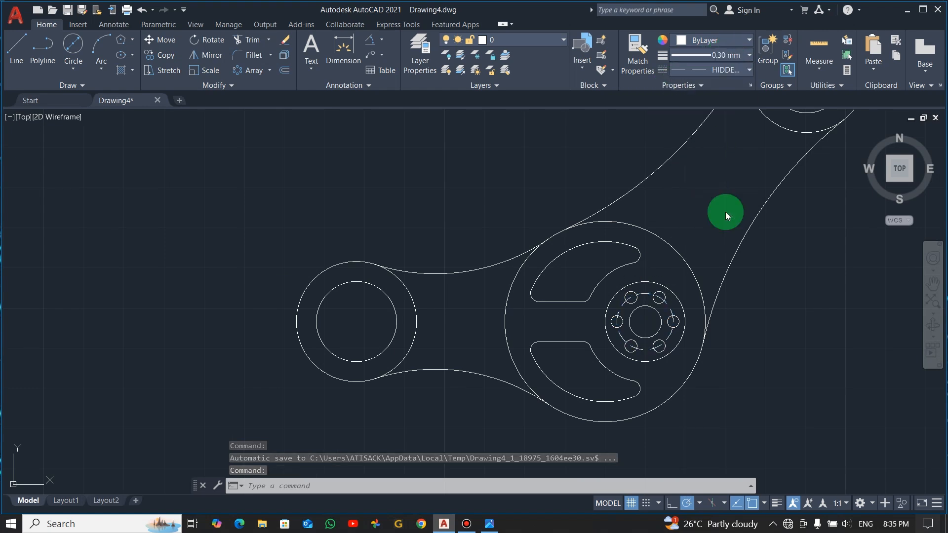
pyautogui.press('Escape')
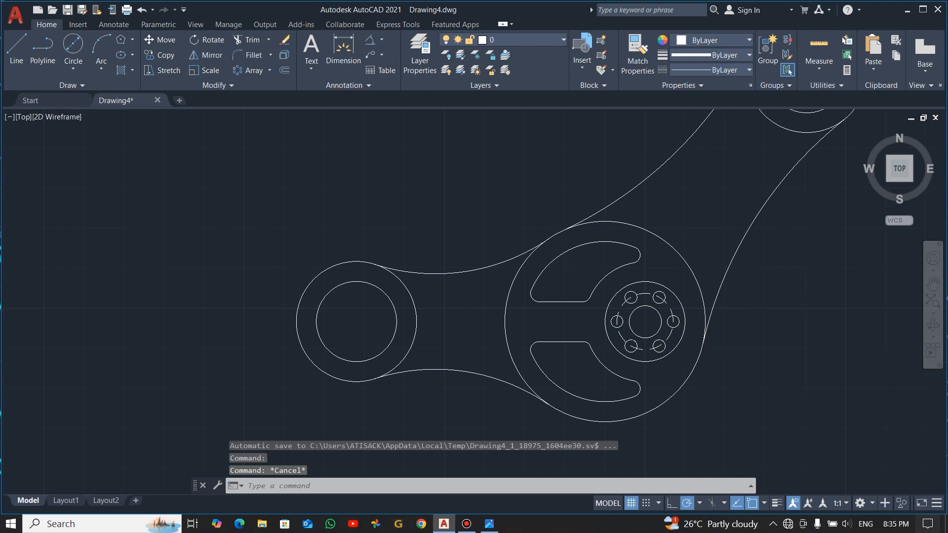
# Turn on the lineweight display for the whole drawing.
pyautogui.scroll(-4, 688, 349)
pyautogui.scroll(2, 760, 303)
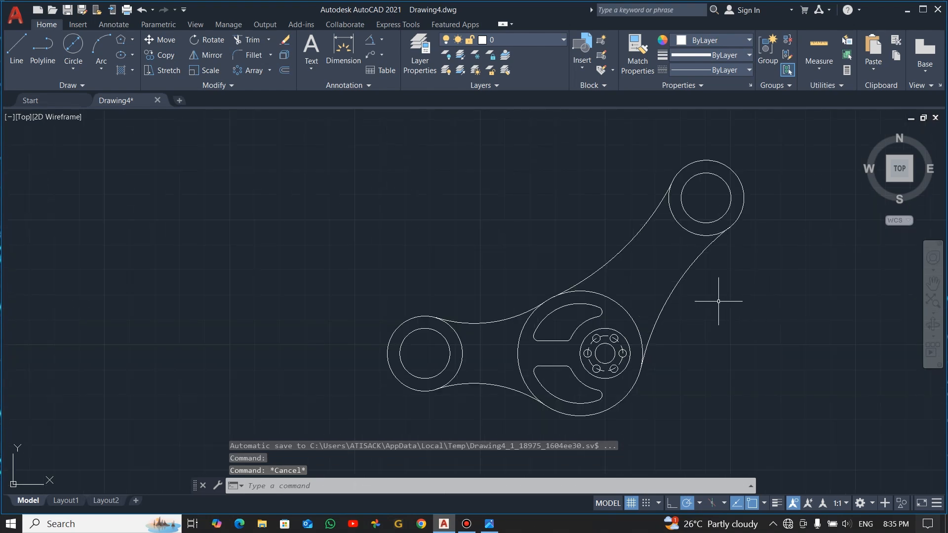
pyautogui.click(777, 503)
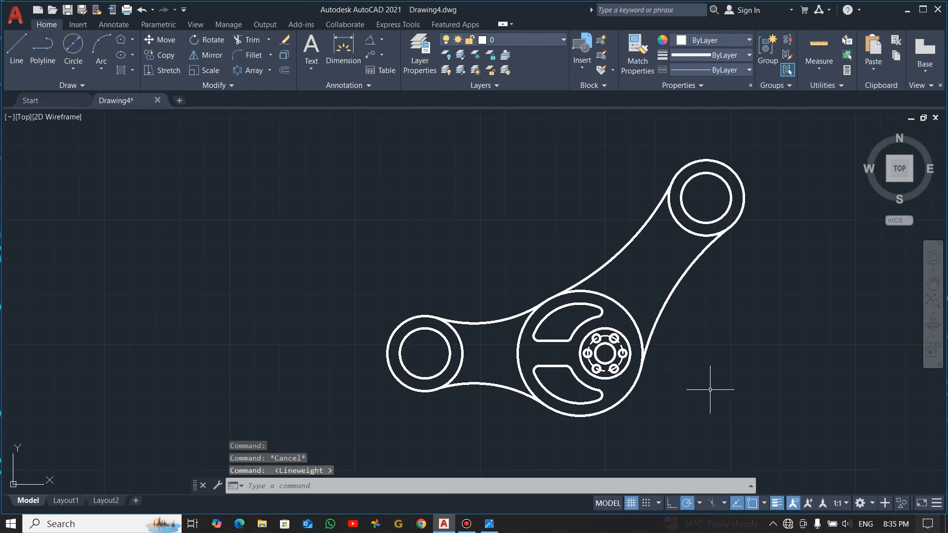
# Set the lineweight of the dashed circle through the six small holes to 0.25 mm.
pyautogui.scroll(4, 664, 332)
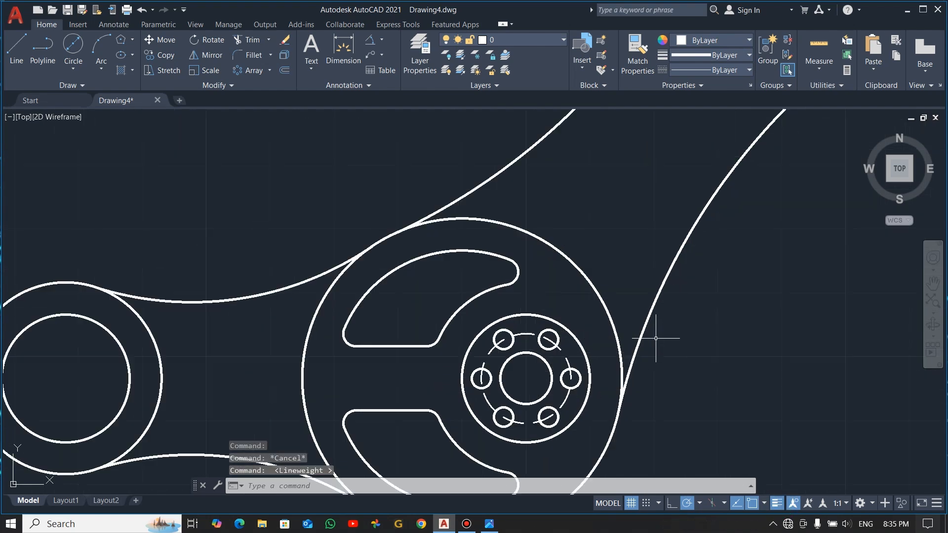
pyautogui.click(528, 335)
pyautogui.press('Escape')
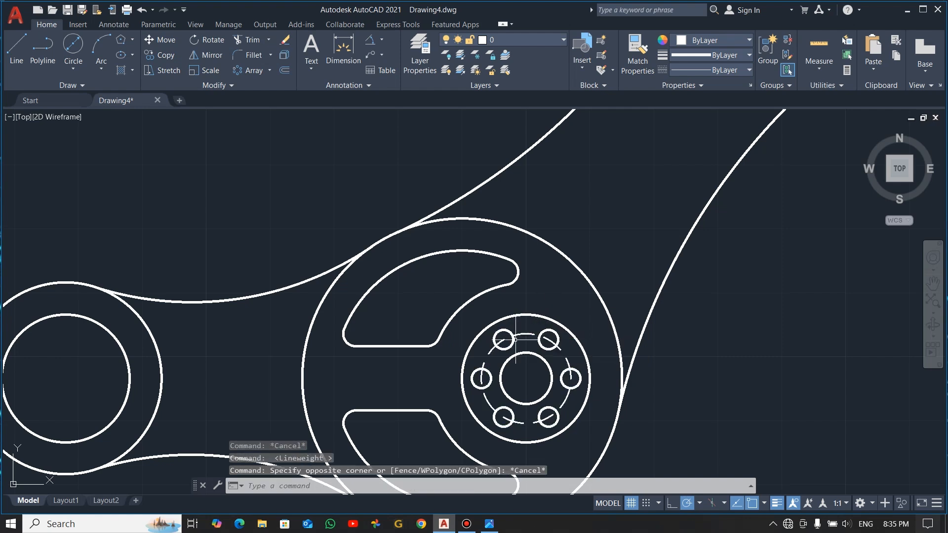
pyautogui.click(528, 335)
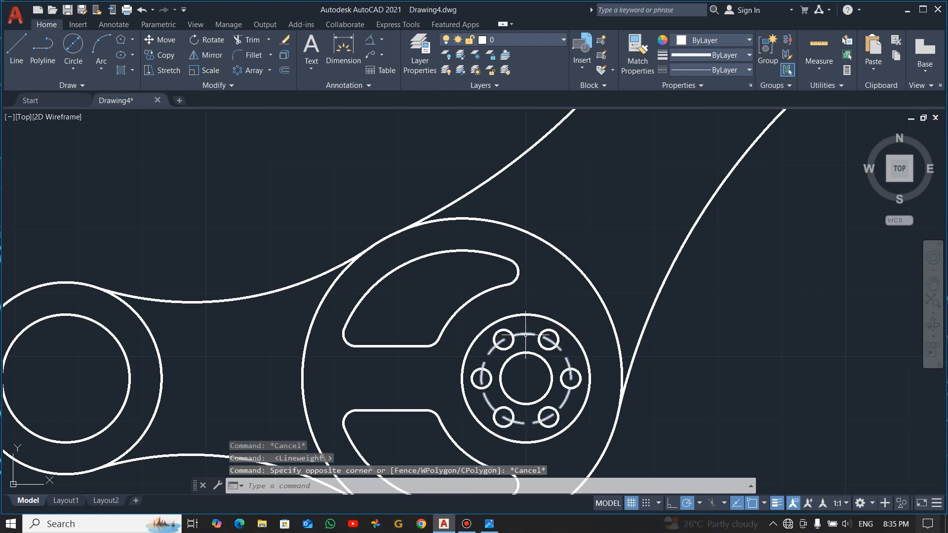
pyautogui.click(735, 56)
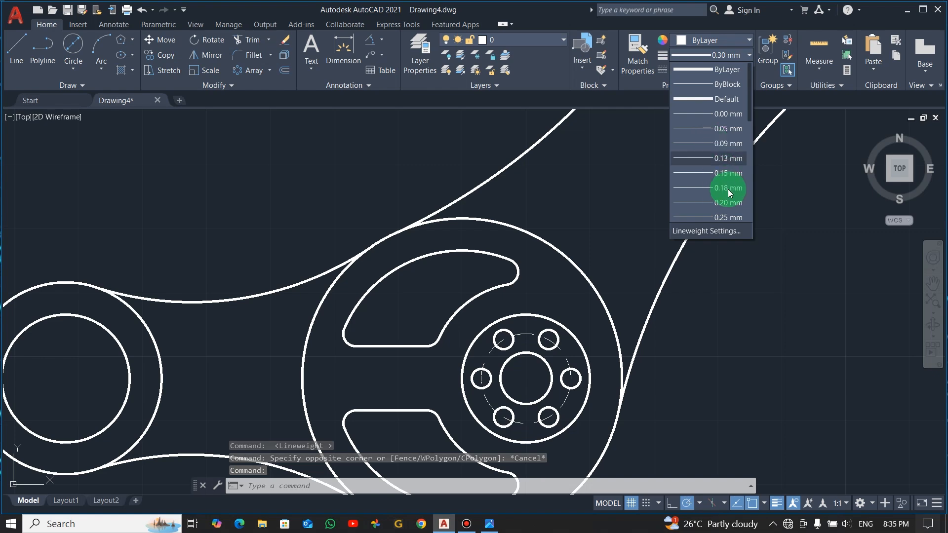
pyautogui.scroll(-1, 727, 212)
pyautogui.click(727, 173)
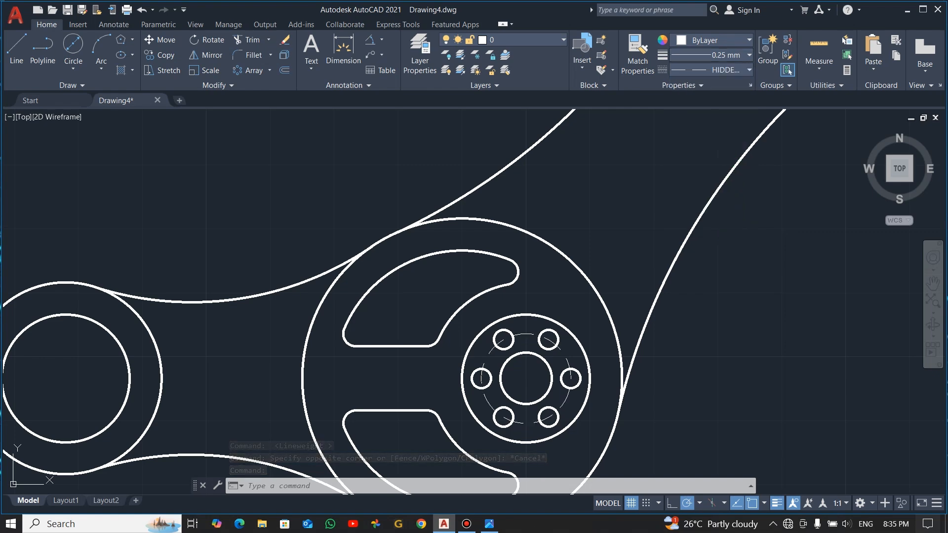
pyautogui.scroll(-3, 714, 276)
pyautogui.scroll(2, 755, 250)
pyautogui.scroll(-3, 766, 229)
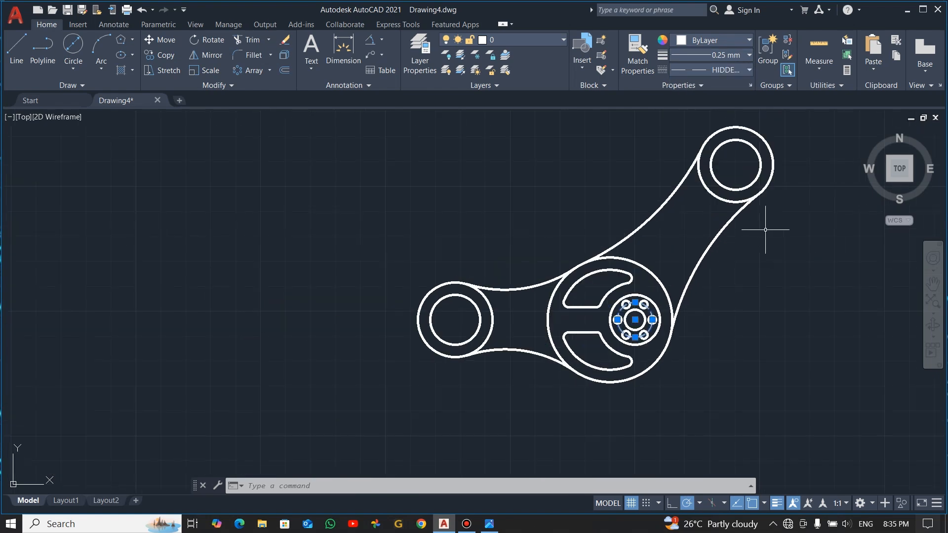
pyautogui.moveTo(767, 229); pyautogui.dragTo(652, 263, button='middle')
pyautogui.press('Escape')
pyautogui.press('Escape')
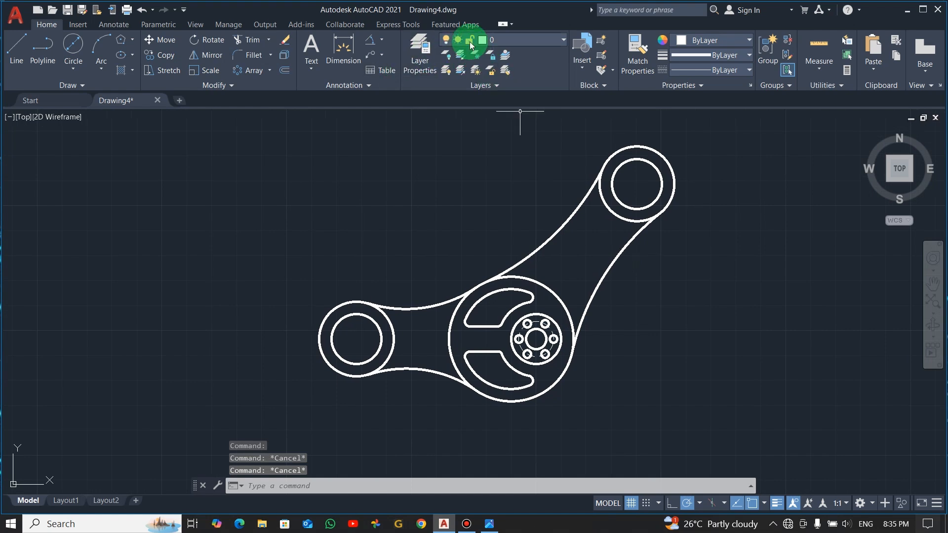
# Create a new layer named DIM.
pyautogui.click(431, 51)
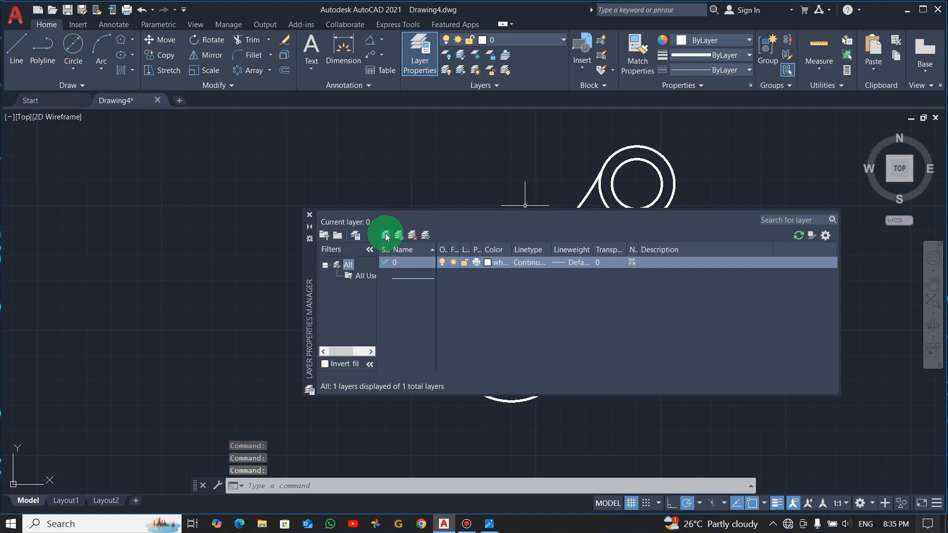
pyautogui.click(360, 236)
pyautogui.write('d')
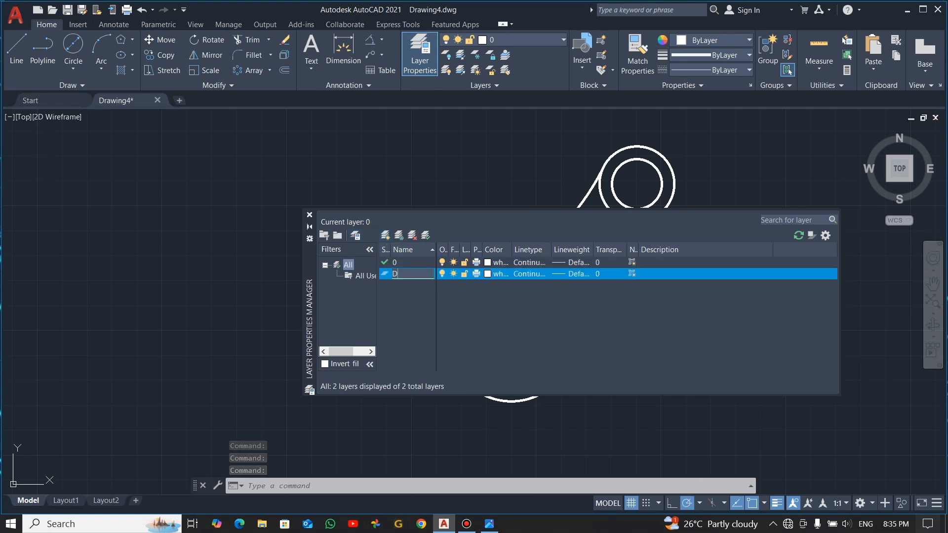
# Set the DIM layer's colour to orange, index colour 30.
pyautogui.click(488, 275)
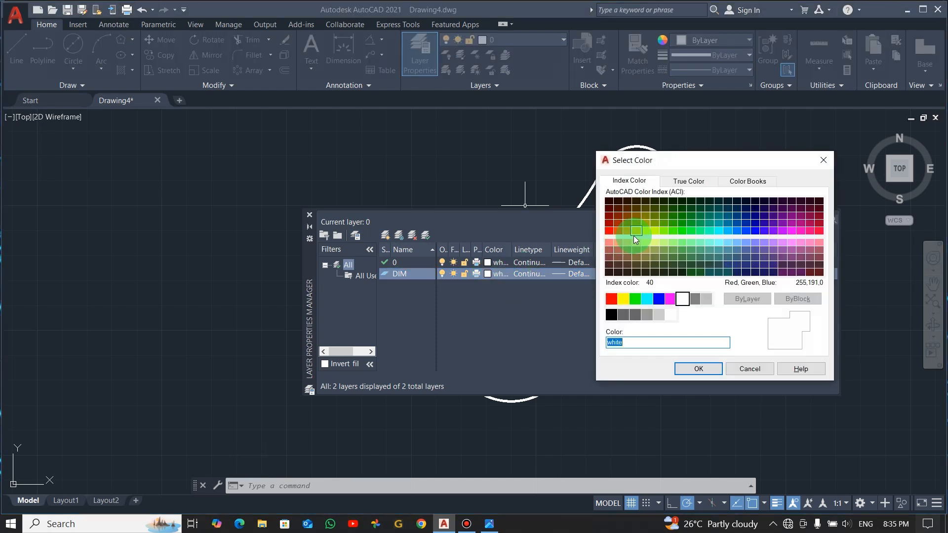
pyautogui.click(626, 226)
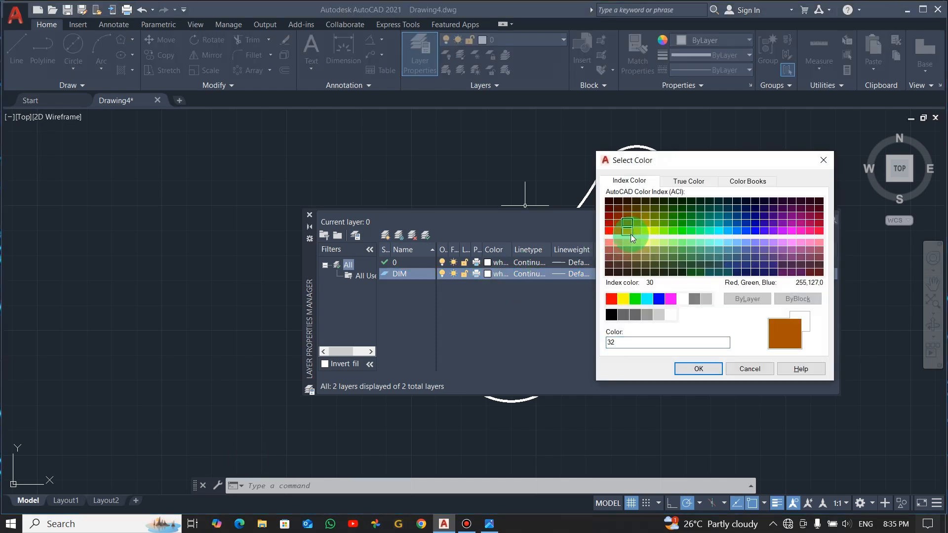
pyautogui.click(630, 234)
pyautogui.click(688, 372)
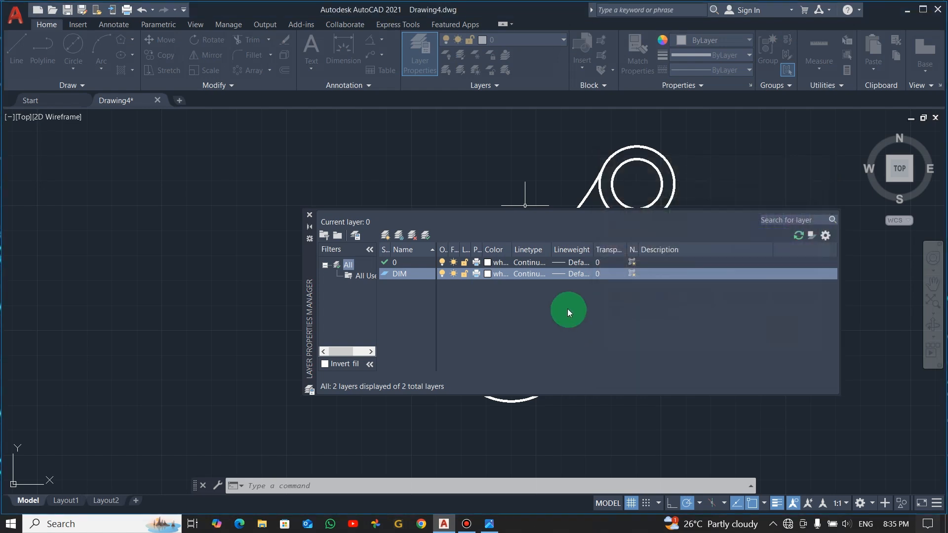
# Set the DIM layer's lineweight to 0.25 mm and close the layer manager.
pyautogui.click(561, 272)
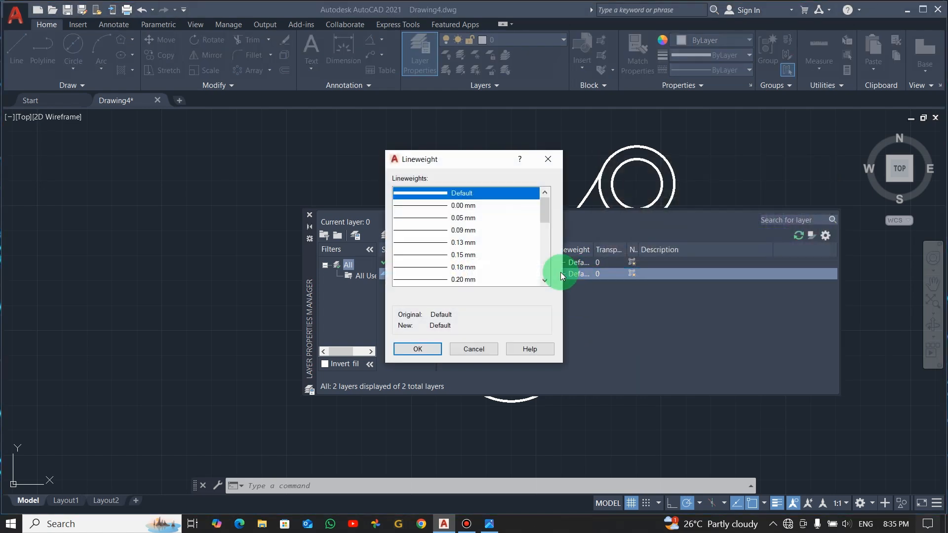
pyautogui.scroll(-3, 461, 259)
pyautogui.click(461, 205)
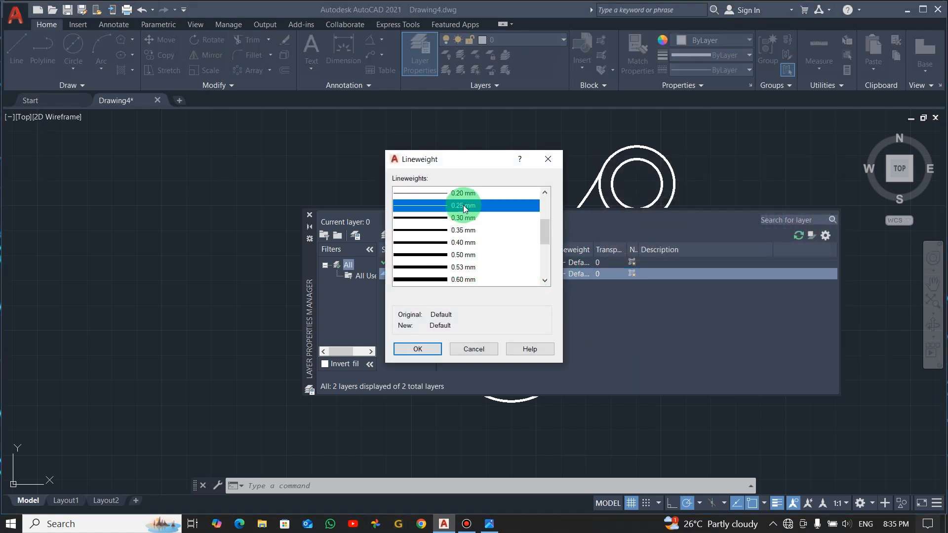
pyautogui.click(420, 349)
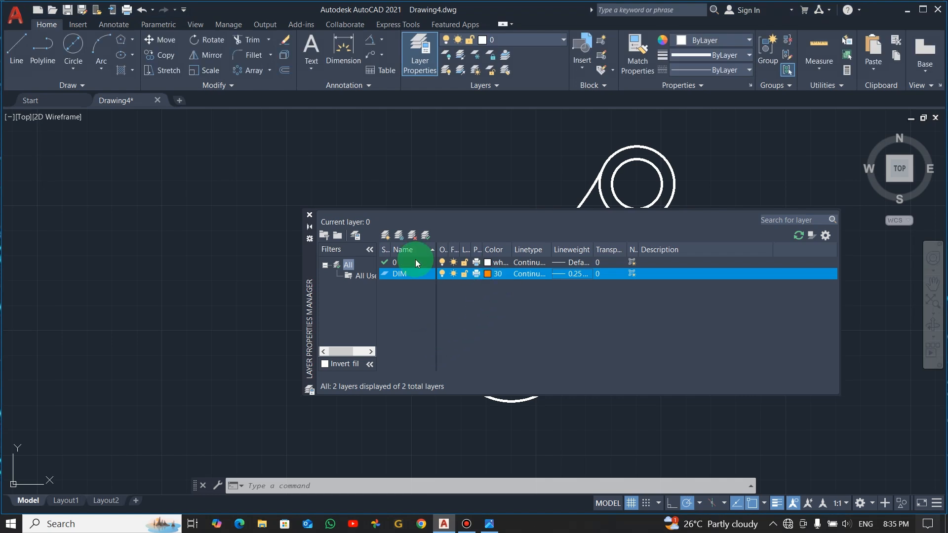
pyautogui.click(310, 215)
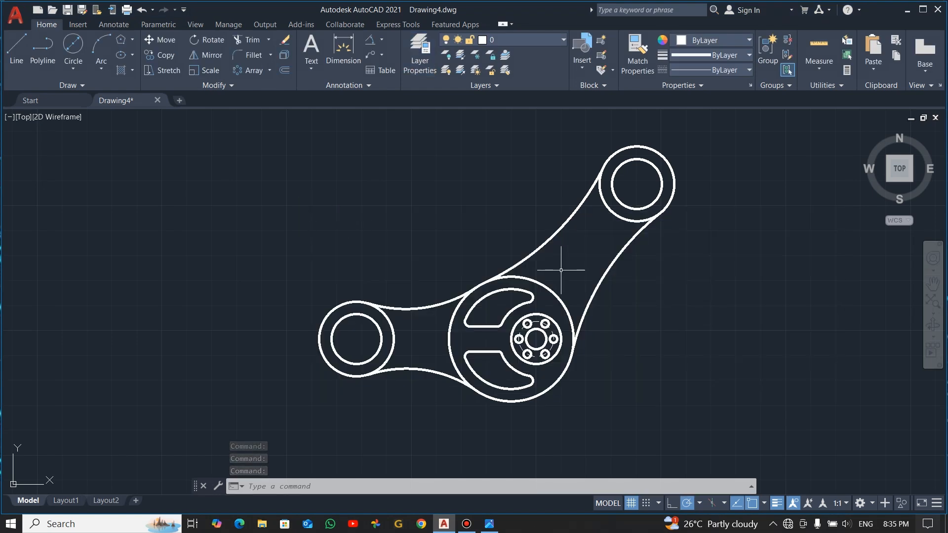
pyautogui.hotkey('alt', 'Tab')
pyautogui.hotkey('alt', 'Tab')
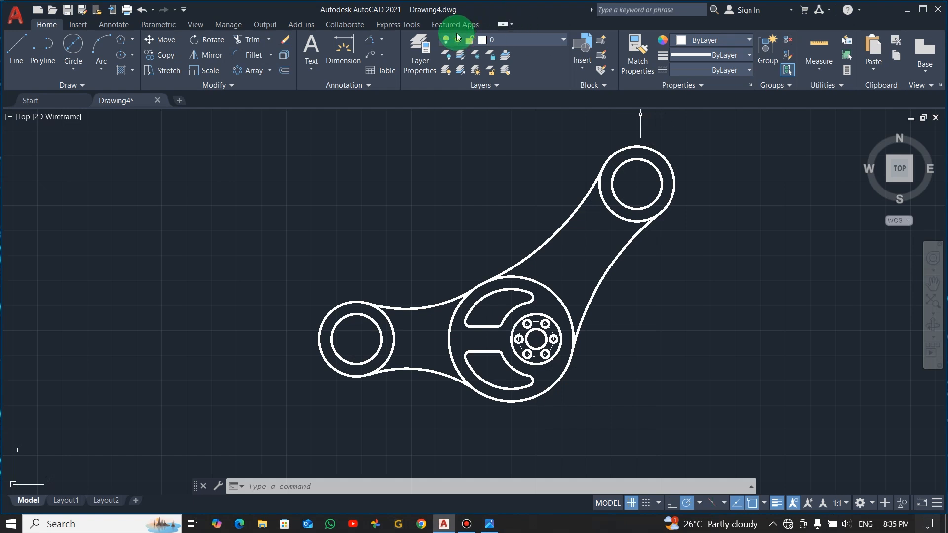
pyautogui.click(383, 41)
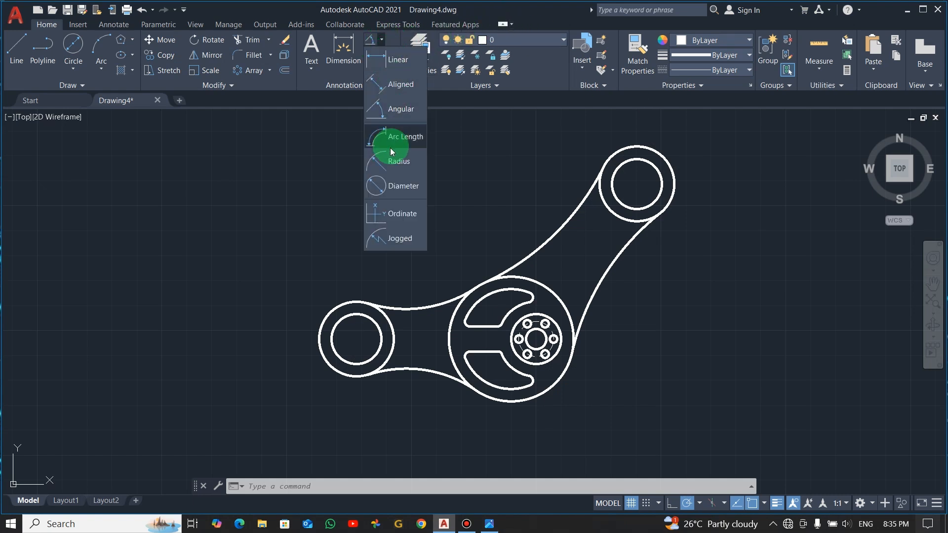
pyautogui.click(395, 191)
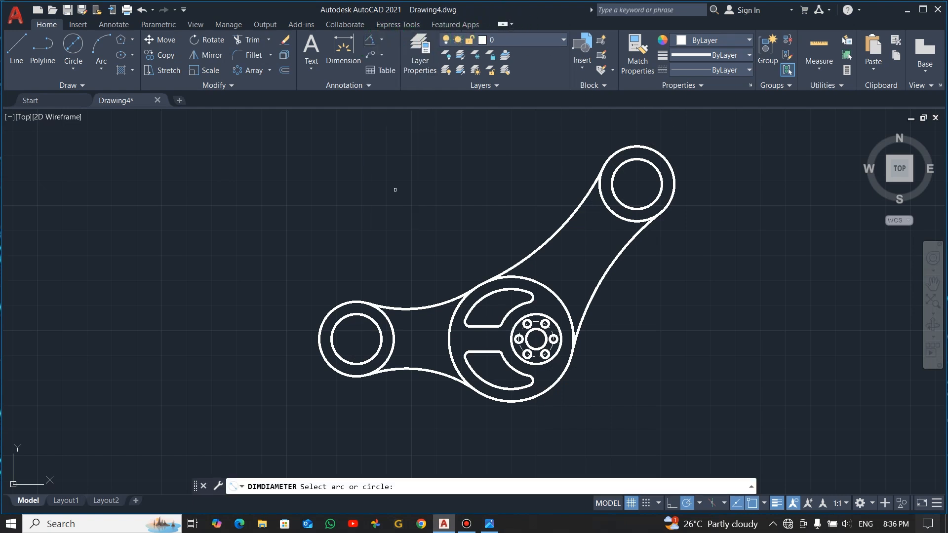
pyautogui.click(329, 312)
pyautogui.press('Escape')
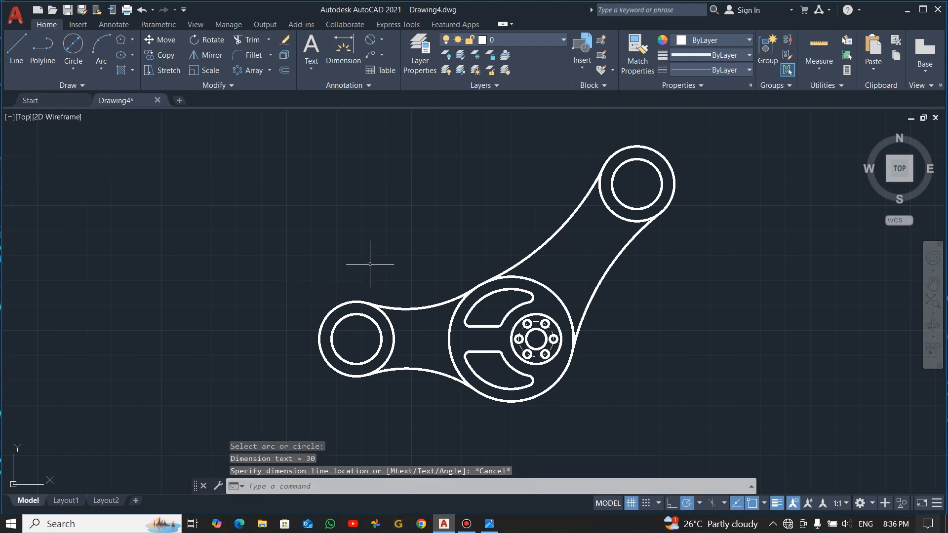
# Make DIM the current layer.
pyautogui.click(745, 38)
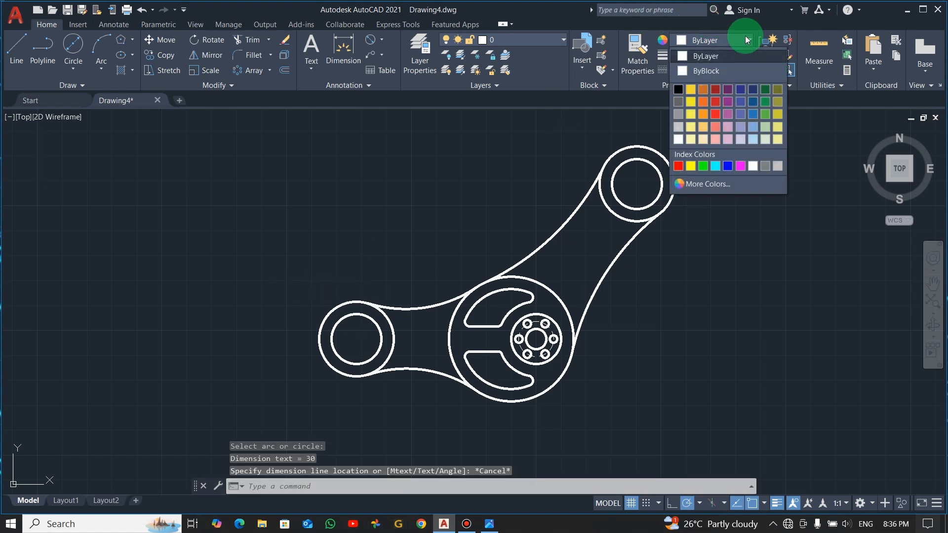
pyautogui.click(560, 43)
pyautogui.click(561, 41)
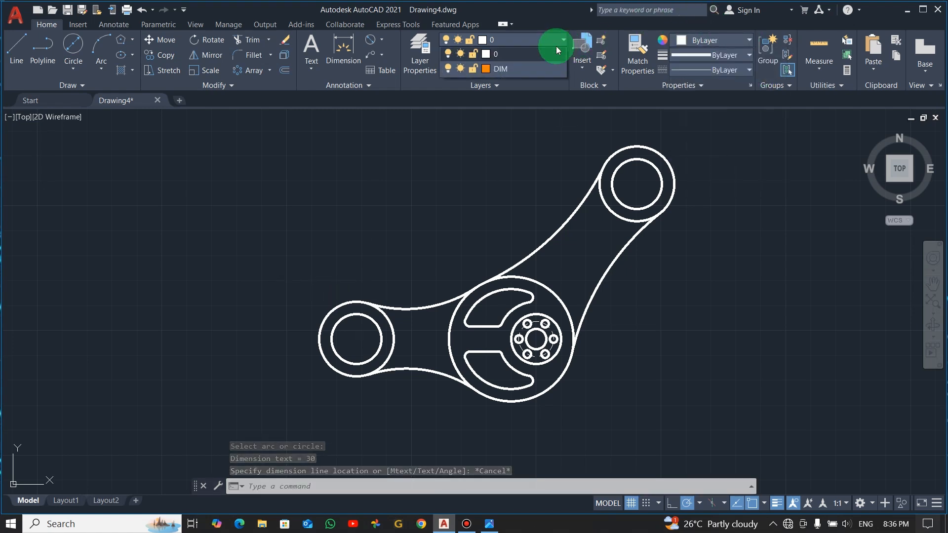
pyautogui.click(523, 69)
# Add diameter dimensions to the outer and inner circles of the arm's lower-left end, with the texts outside to the upper left.
pyautogui.click(370, 39)
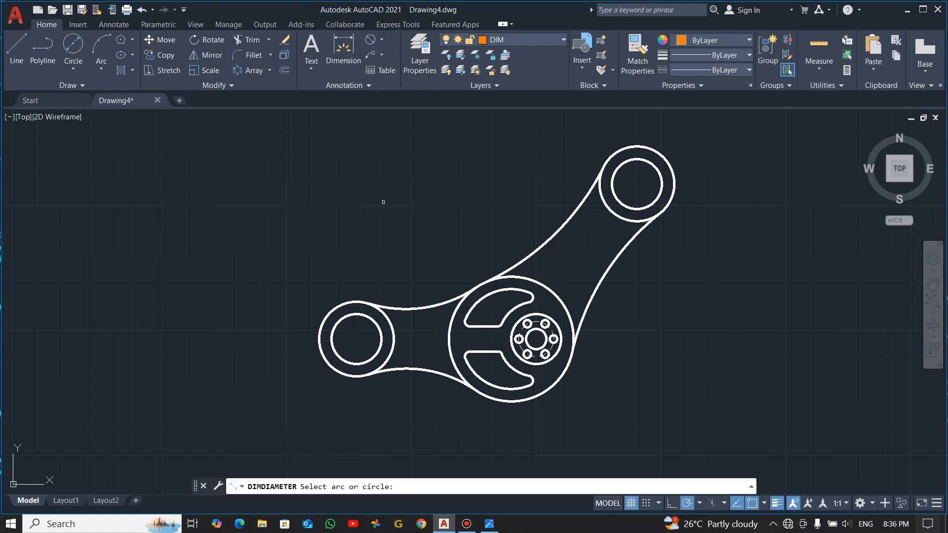
pyautogui.click(333, 312)
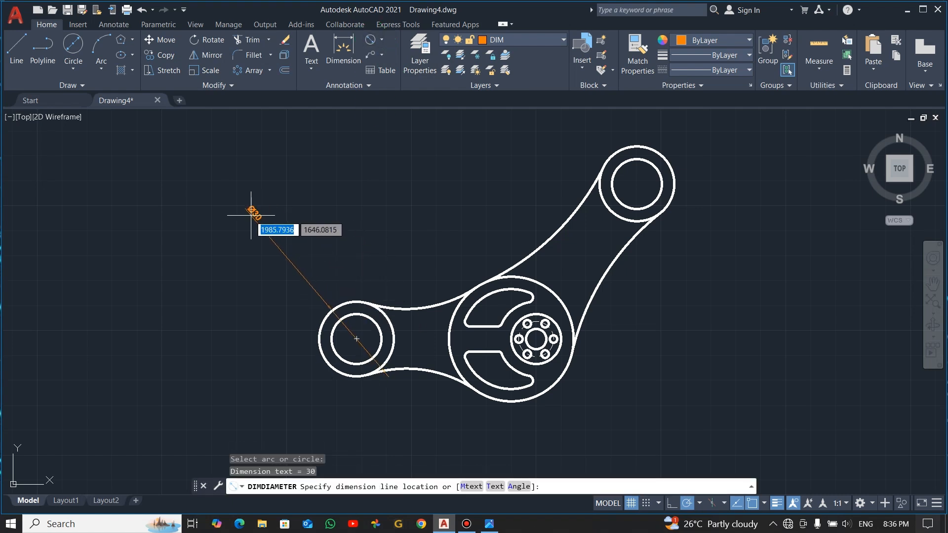
pyautogui.click(278, 266)
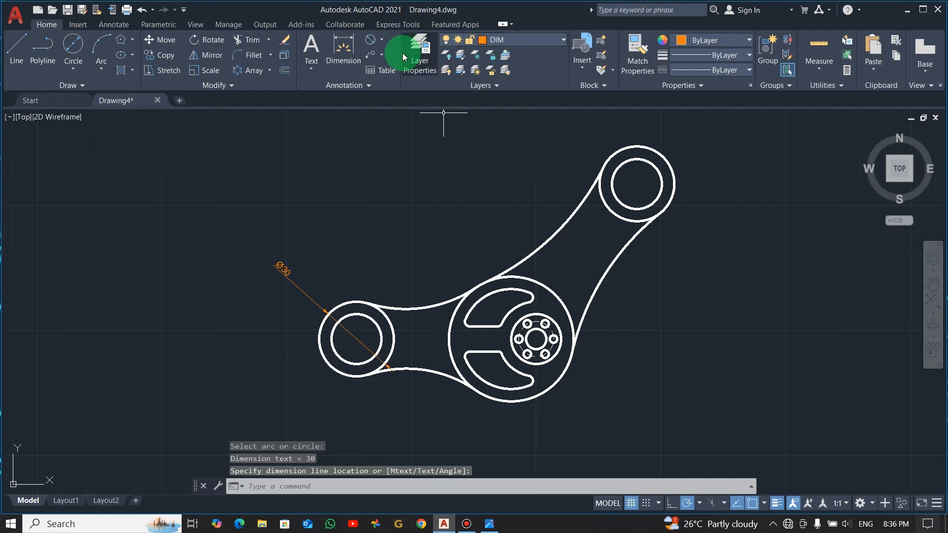
pyautogui.click(365, 45)
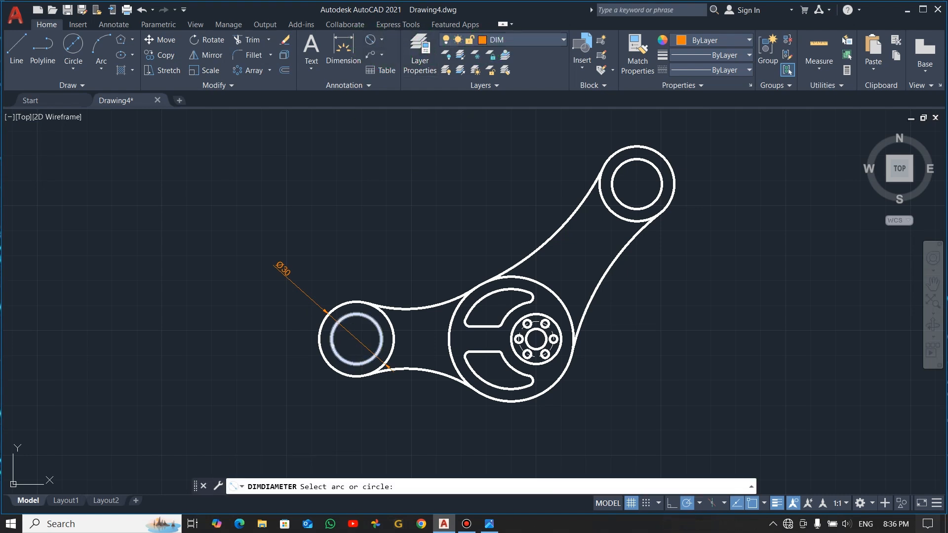
pyautogui.click(331, 335)
pyautogui.click(289, 308)
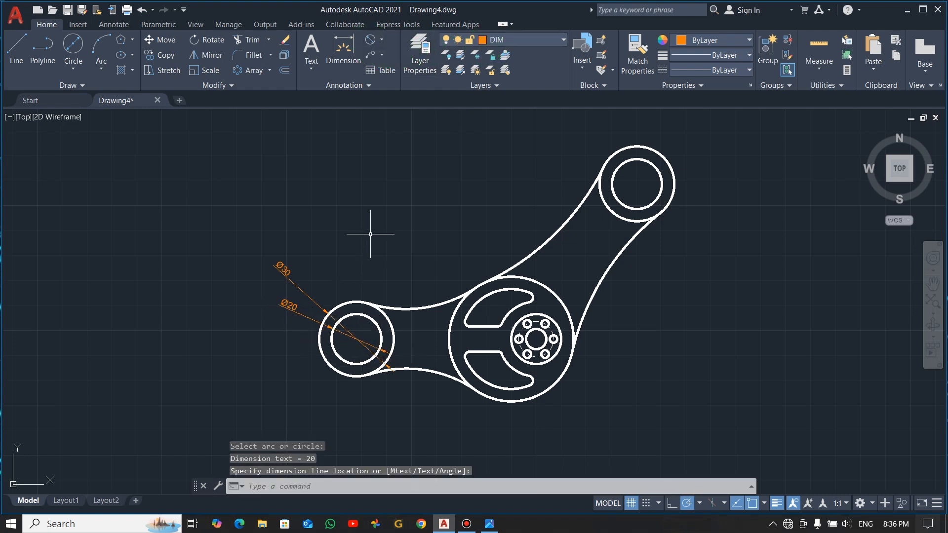
# Add diameter dimensions to the outer and inner circles of the arm's upper-right end, with the texts outside to the right.
pyautogui.click(384, 40)
pyautogui.click(370, 40)
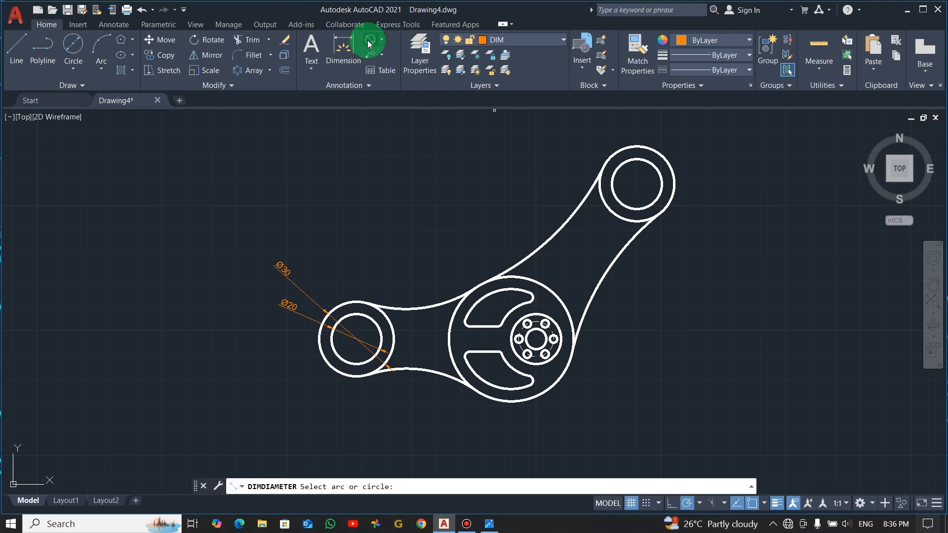
pyautogui.click(674, 175)
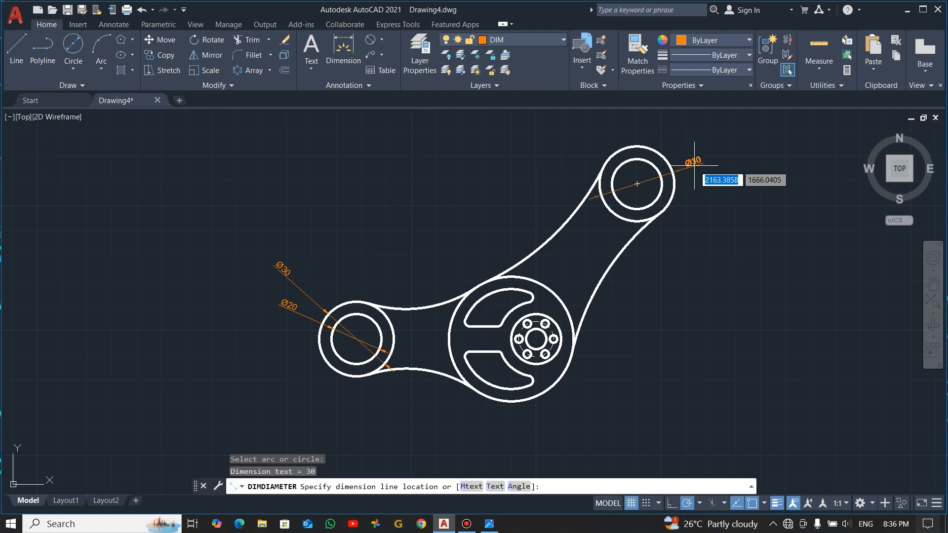
pyautogui.click(707, 148)
pyautogui.click(371, 40)
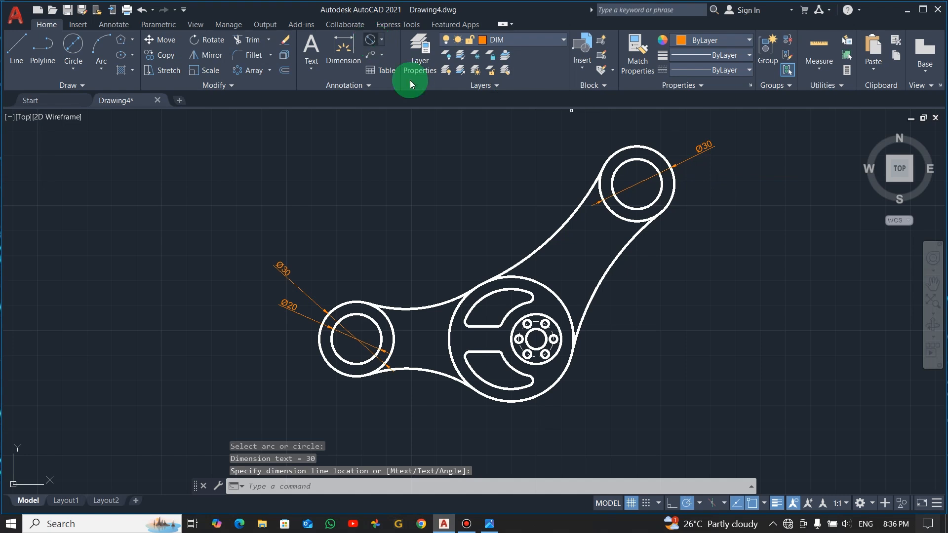
pyautogui.click(649, 202)
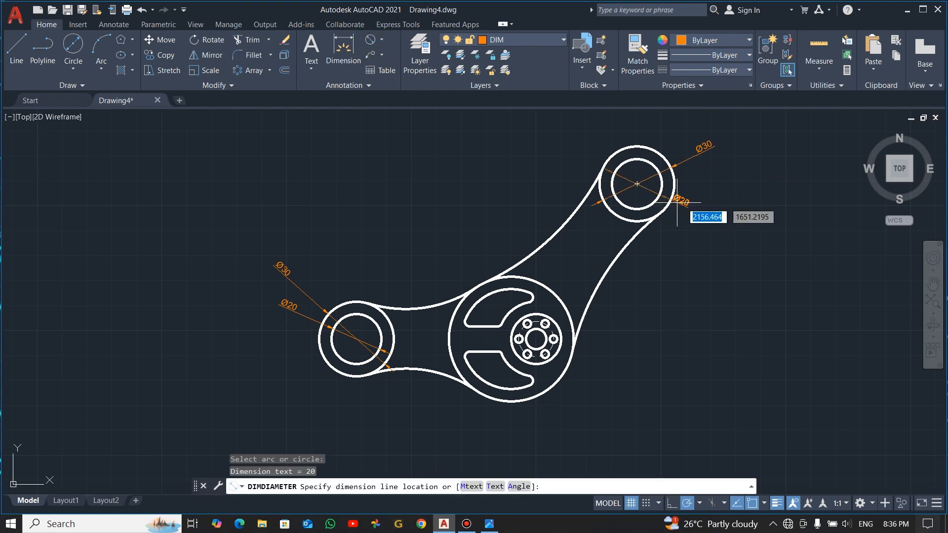
pyautogui.click(701, 196)
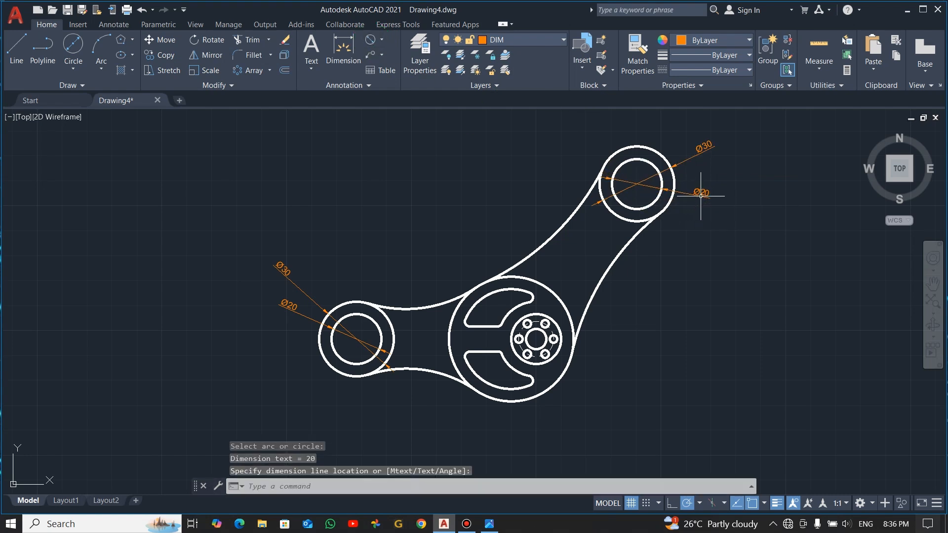
# Add diameter dimensions to the large central circle and the circle enclosing the six-hole pattern, with the texts below right of the hub.
pyautogui.click(371, 40)
pyautogui.click(573, 330)
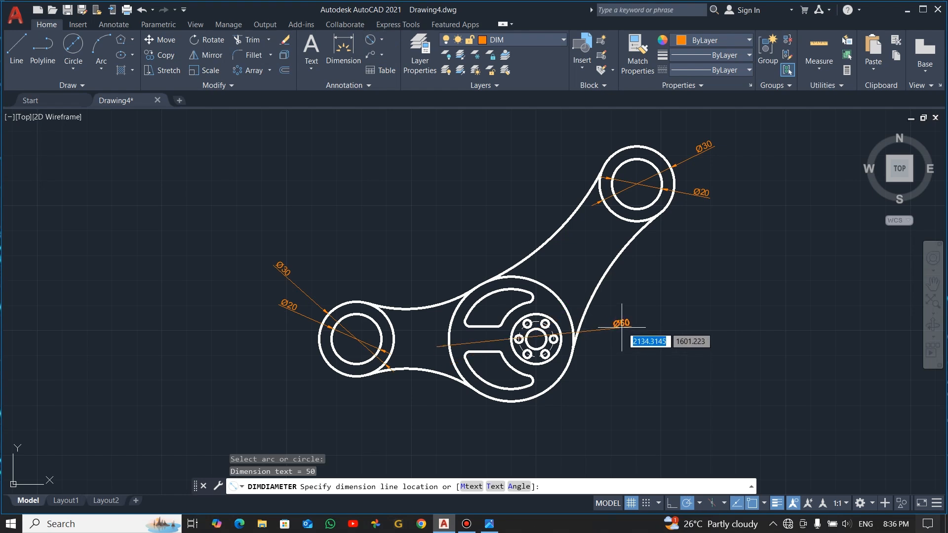
pyautogui.click(555, 408)
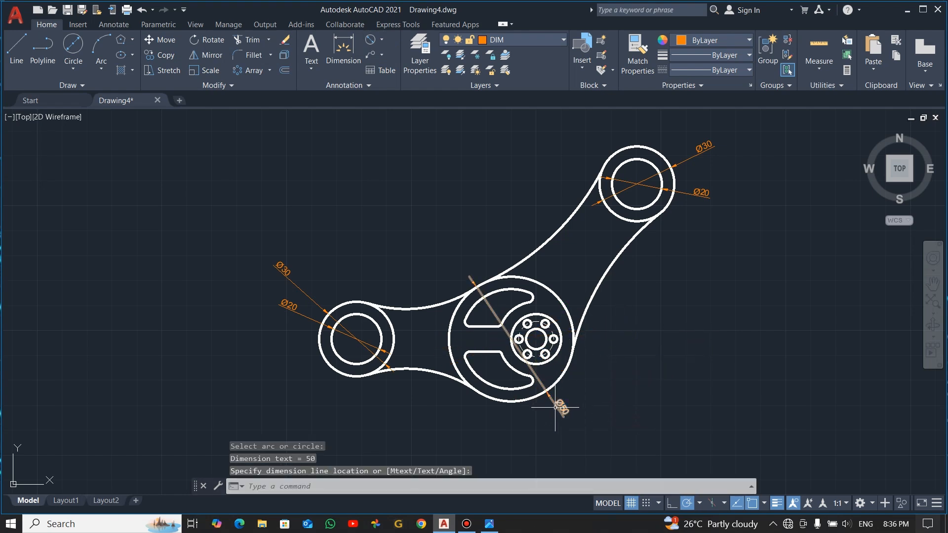
pyautogui.click(372, 40)
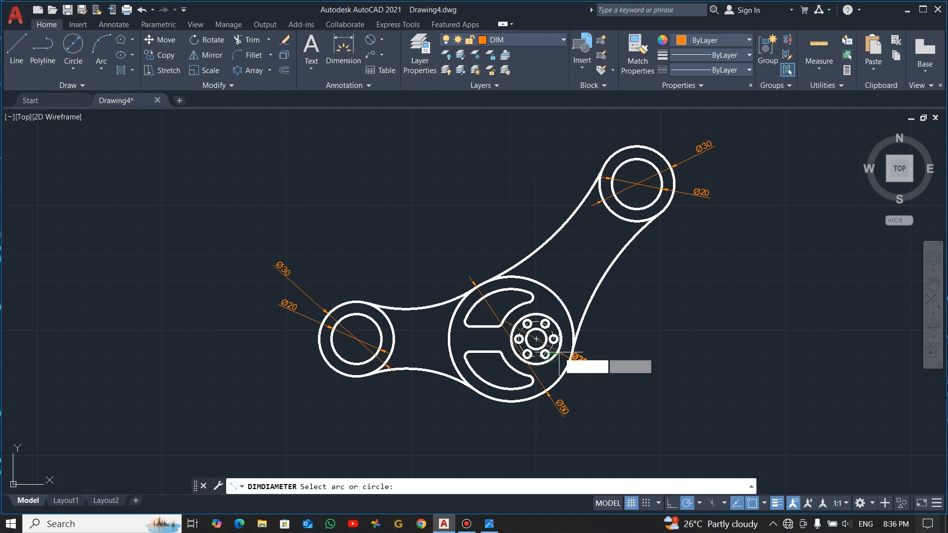
pyautogui.click(562, 356)
pyautogui.click(575, 396)
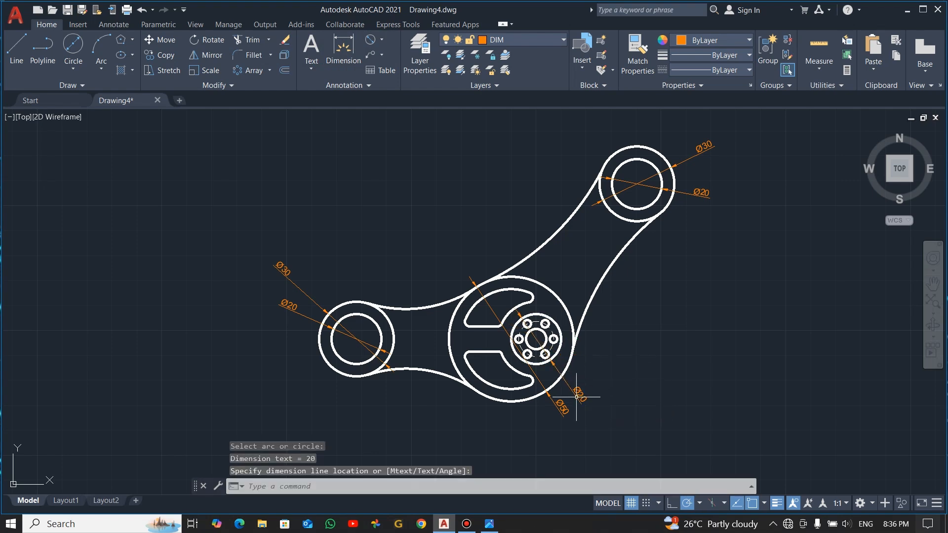
# Add diameter dimensions to the dashed hole-pattern circle and its rightmost small hole, with the texts outside the hub at lower right.
pyautogui.scroll(4, 543, 355)
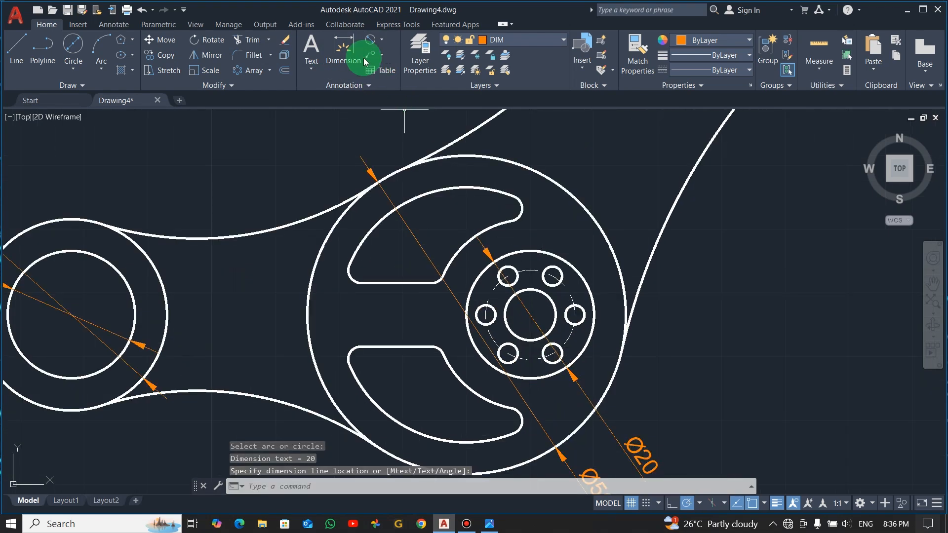
pyautogui.click(370, 39)
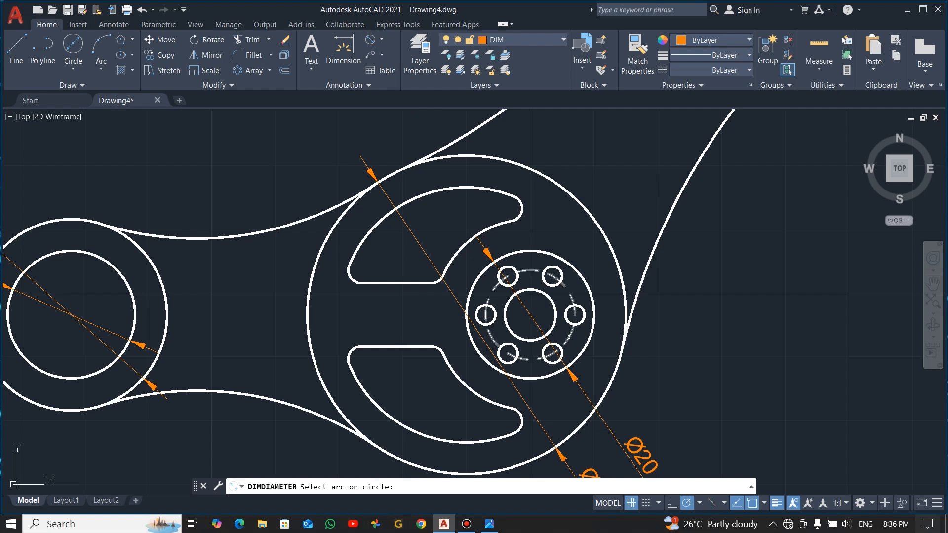
pyautogui.click(570, 337)
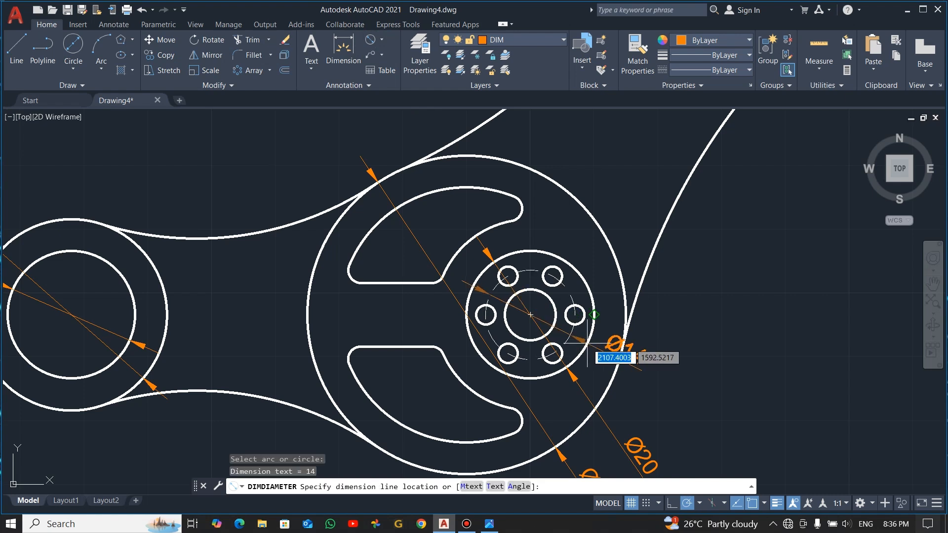
pyautogui.click(662, 408)
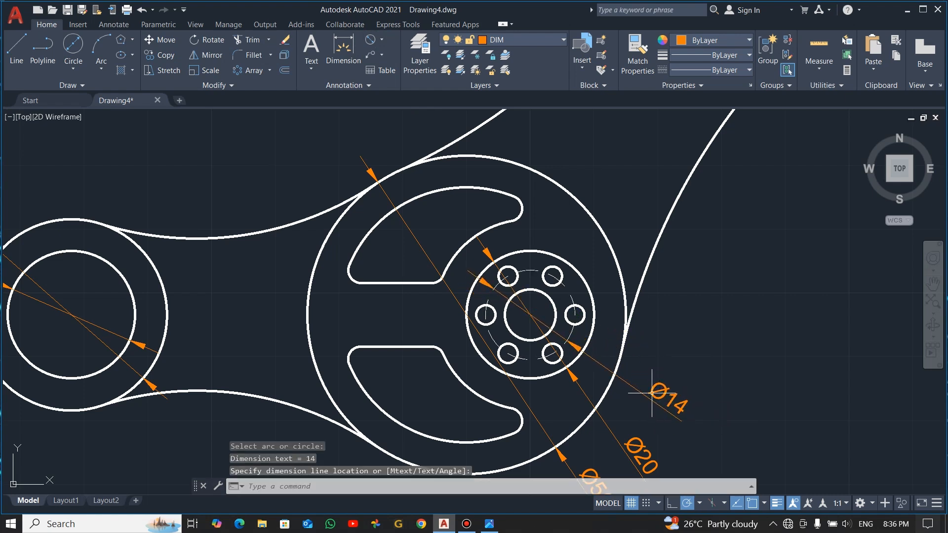
pyautogui.click(372, 39)
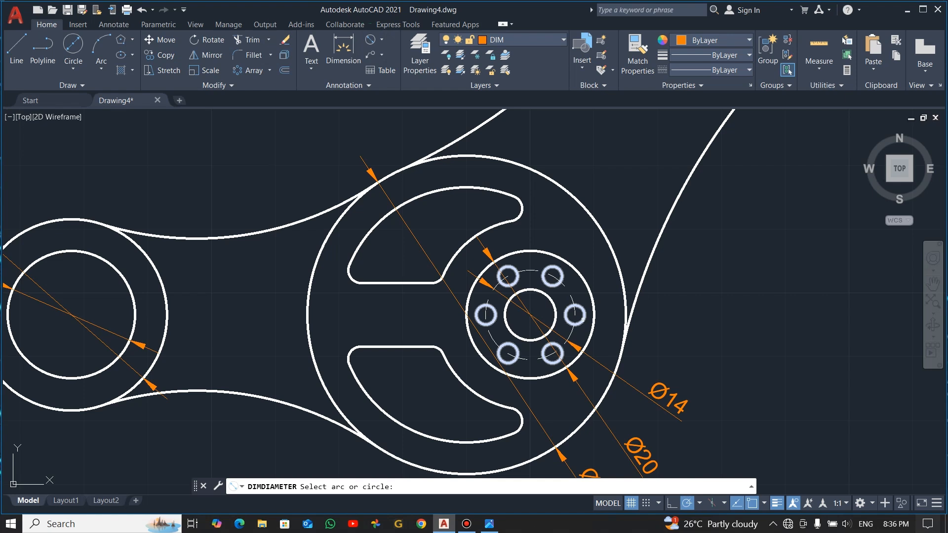
pyautogui.click(584, 321)
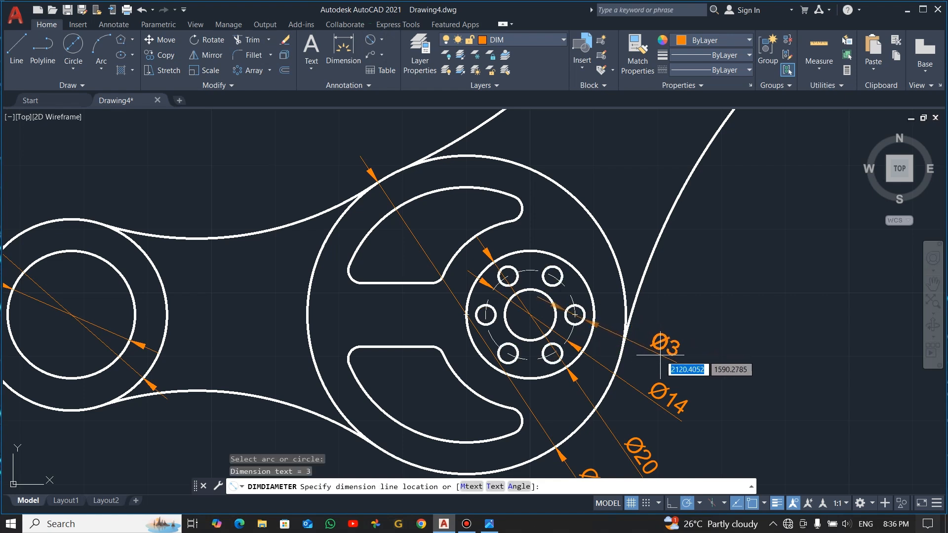
pyautogui.click(675, 362)
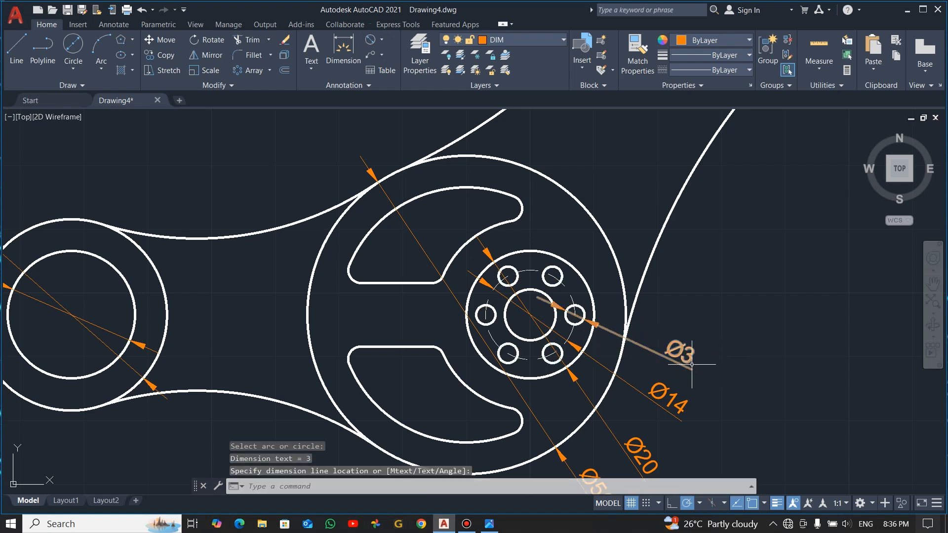
# Add a diameter dimension to the centre circle inside the six-hole pattern, and reposition its text just above the hole pattern, inside the hub.
pyautogui.click(371, 40)
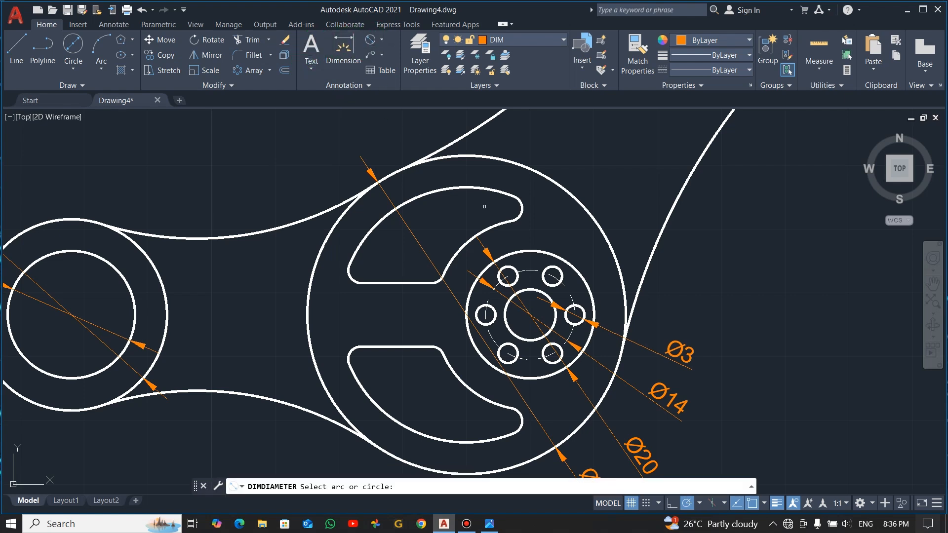
pyautogui.click(537, 293)
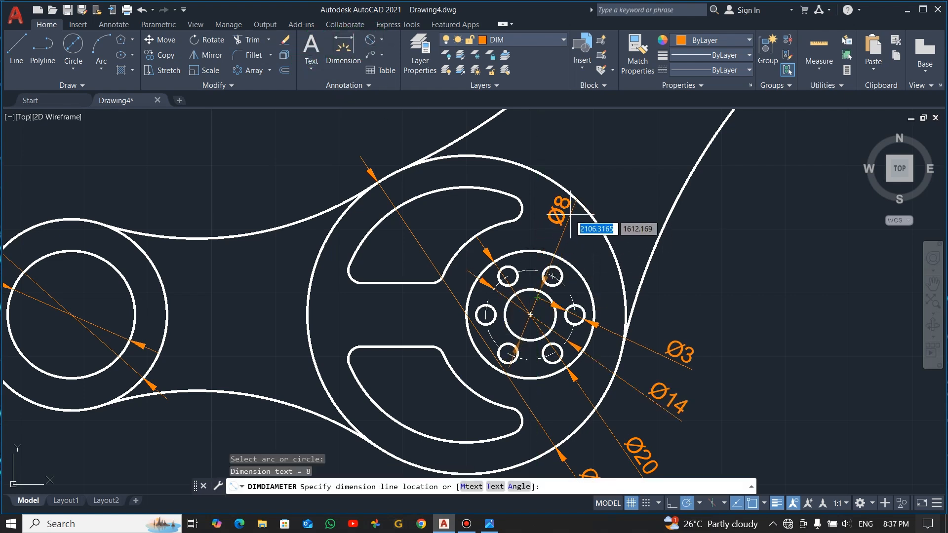
pyautogui.click(634, 192)
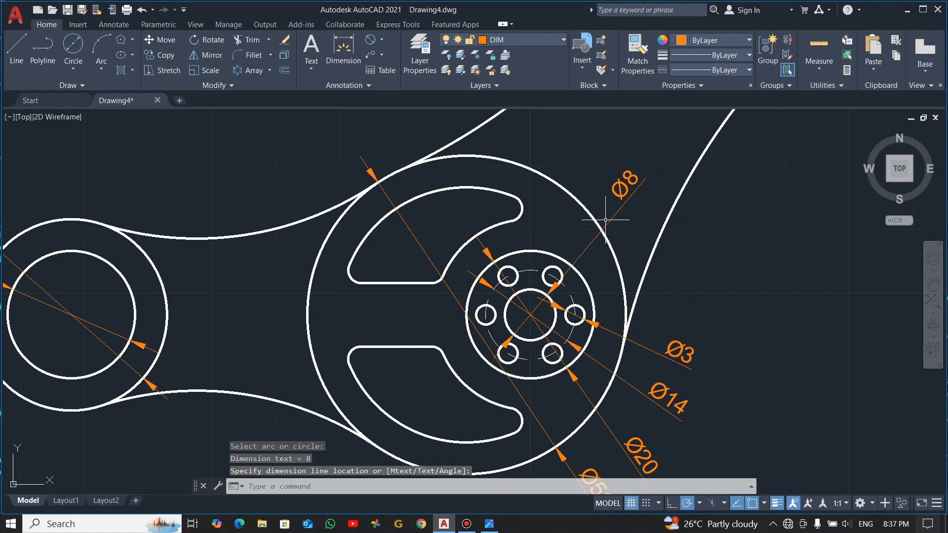
pyautogui.click(629, 191)
pyautogui.click(635, 192)
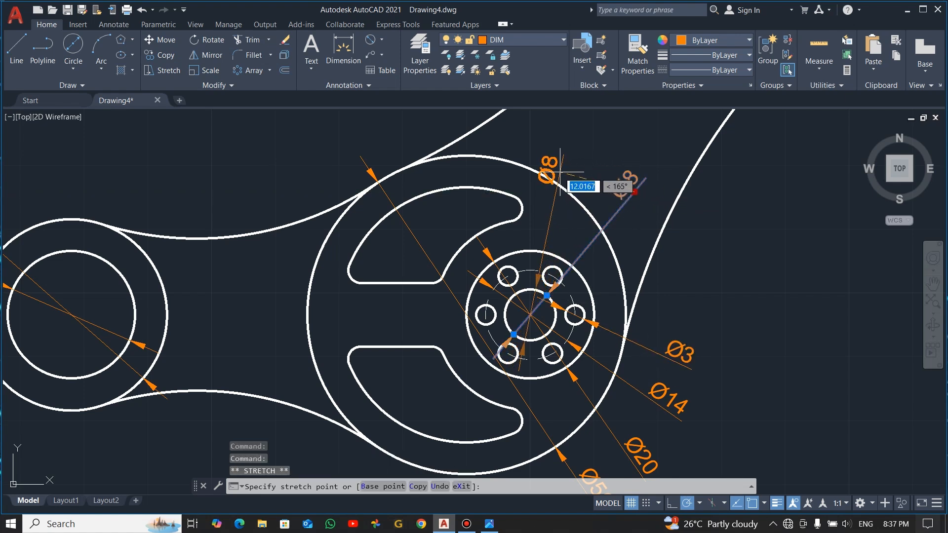
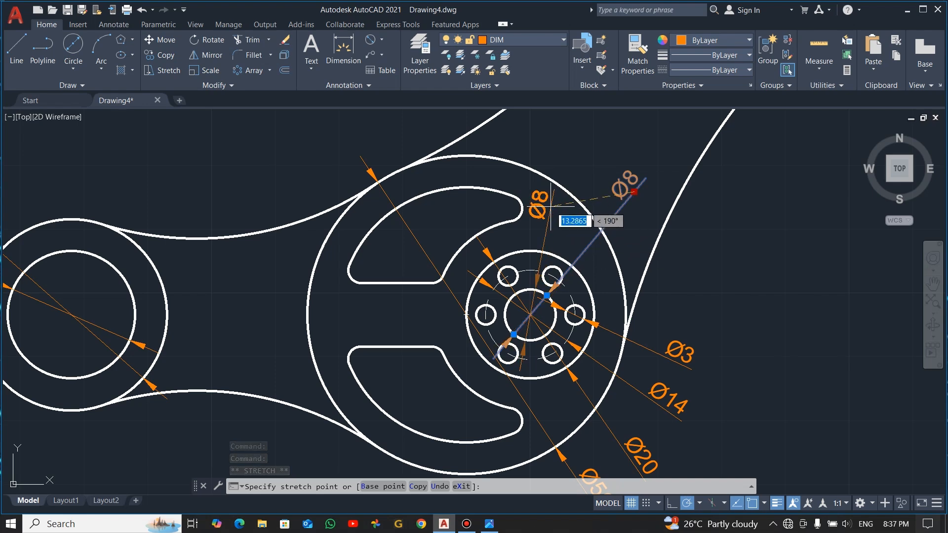
pyautogui.click(551, 207)
pyautogui.press('Escape')
# Add a radius dimension to the upper concave arc between the lower-left end and the central hub, with the text above the arc.
pyautogui.scroll(-2, 611, 314)
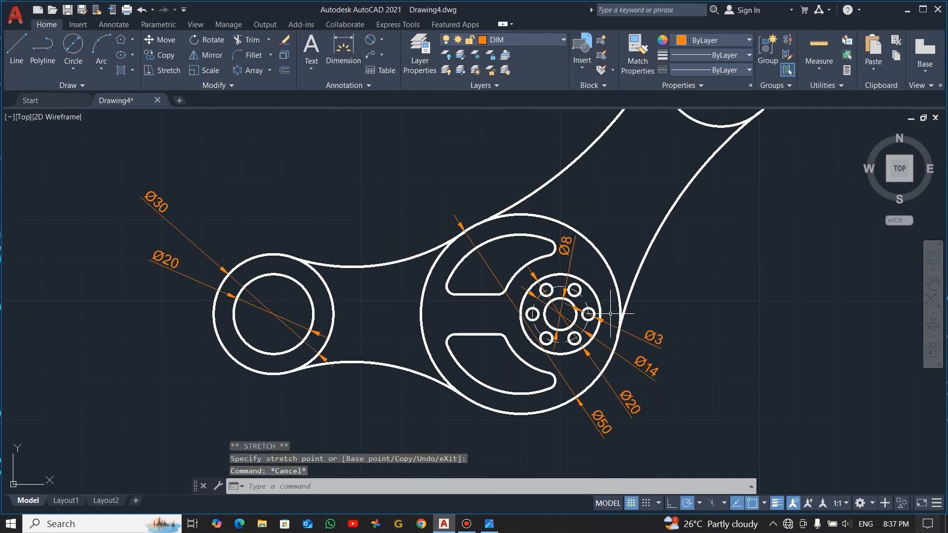
pyautogui.scroll(-2, 615, 364)
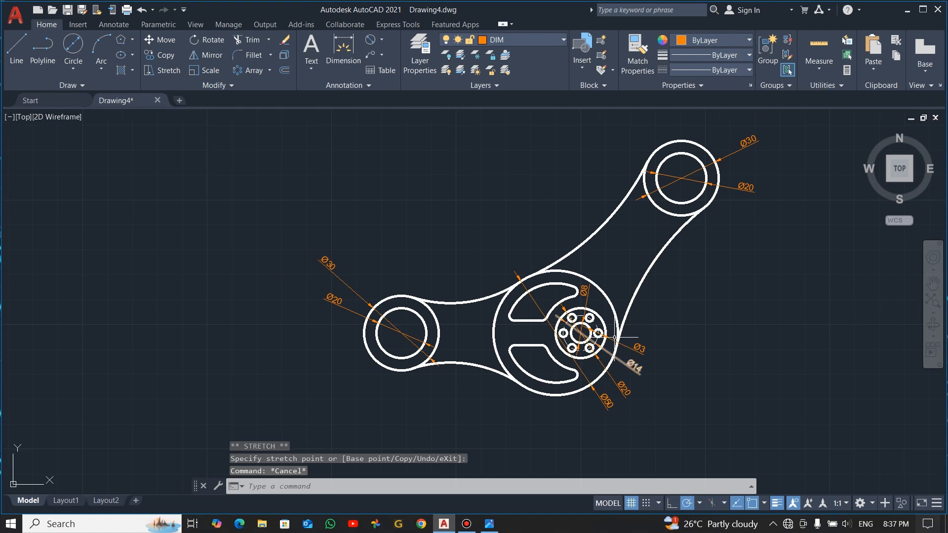
pyautogui.click(380, 40)
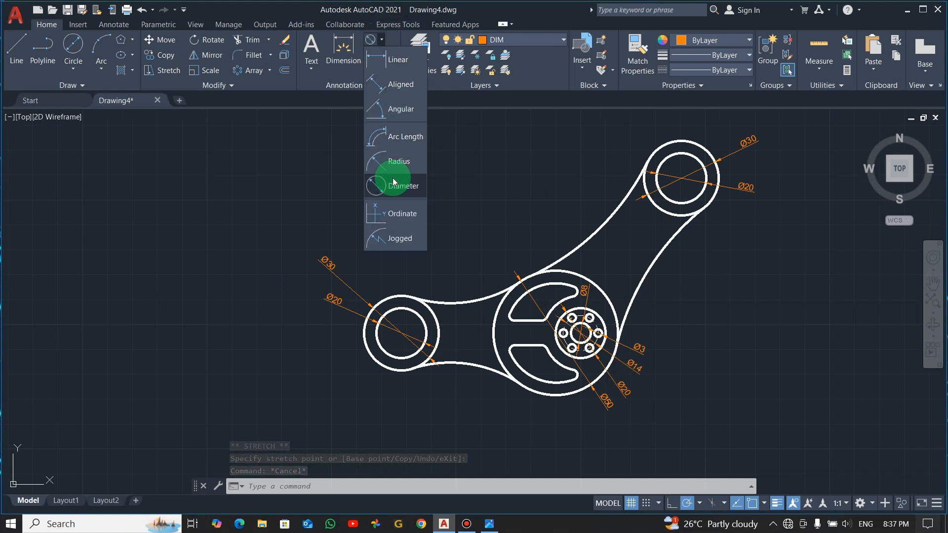
pyautogui.click(393, 161)
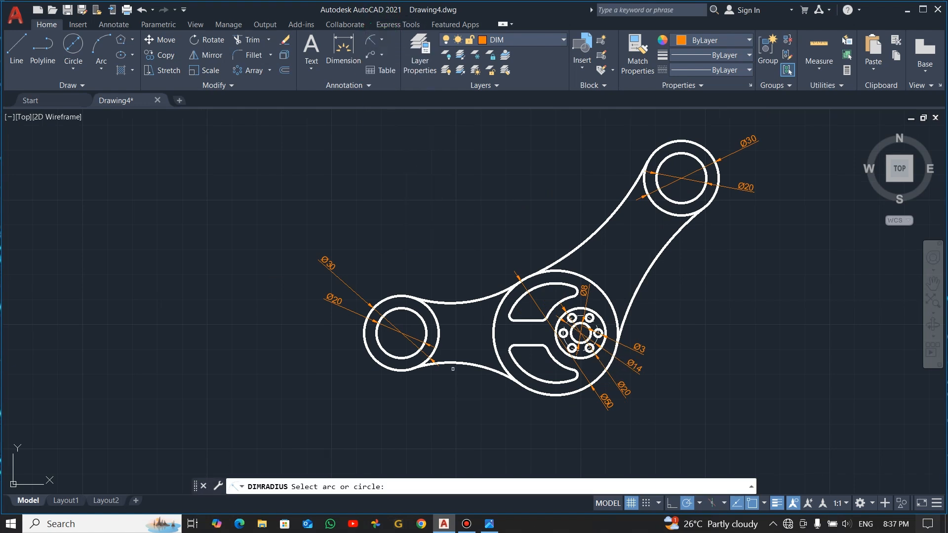
pyautogui.click(455, 302)
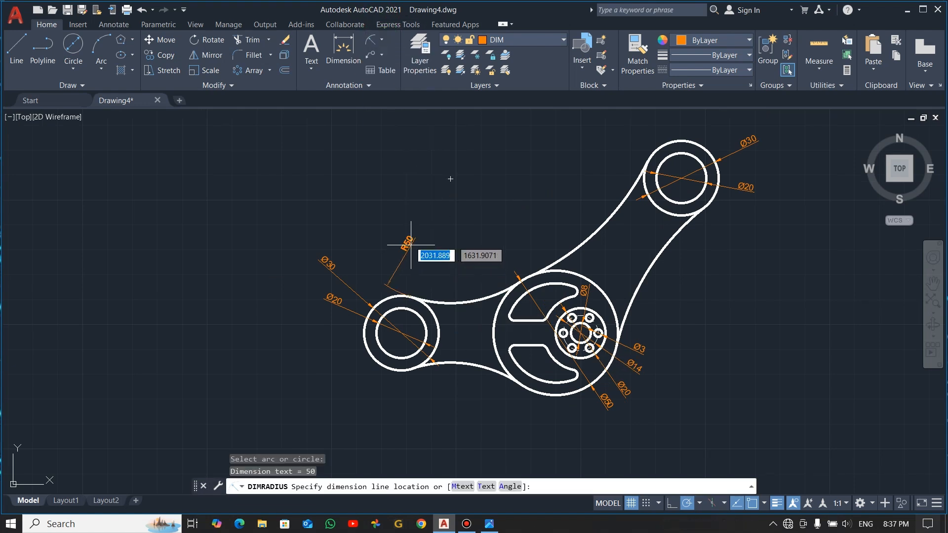
pyautogui.click(458, 255)
# Add radius dimensions to the outer and inner arcs of the lower slot, with the texts outside the hub at lower left.
pyautogui.click(371, 39)
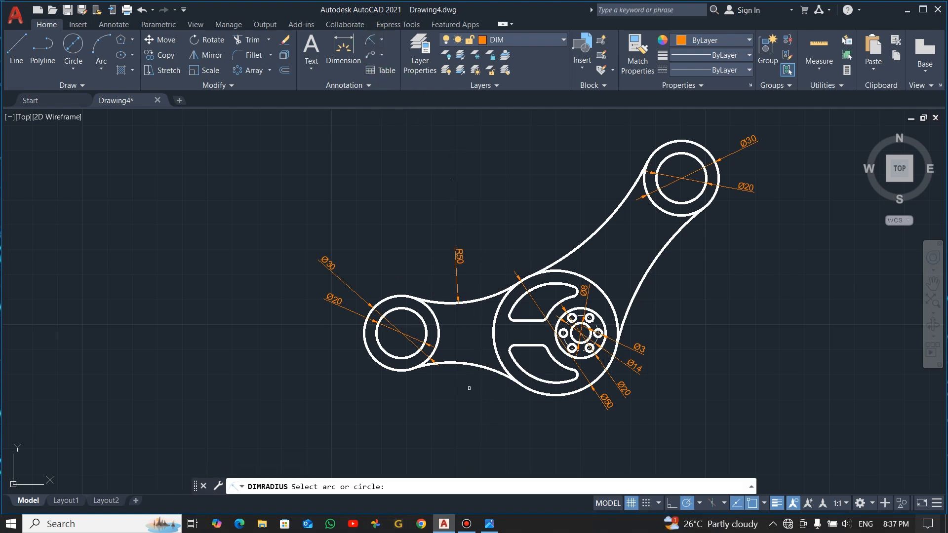
pyautogui.click(526, 373)
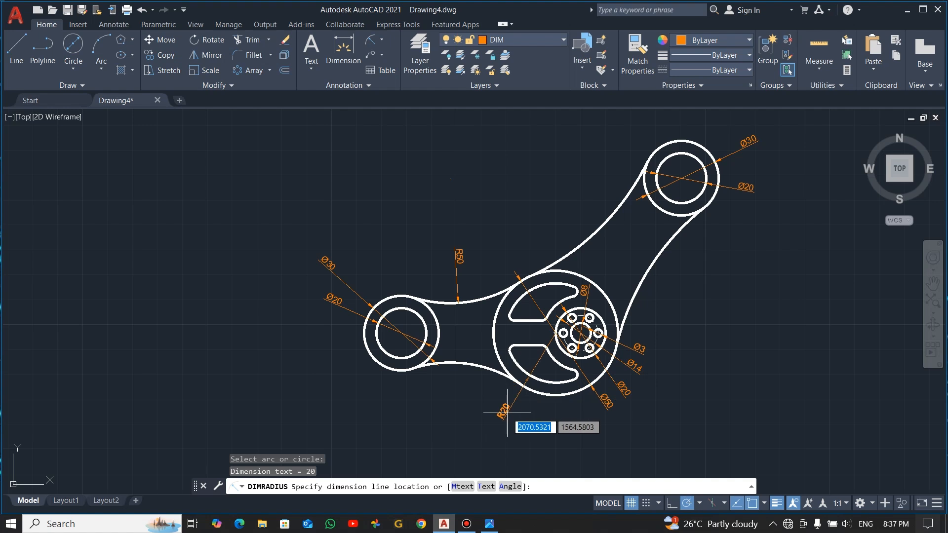
pyautogui.click(502, 363)
pyautogui.click(371, 39)
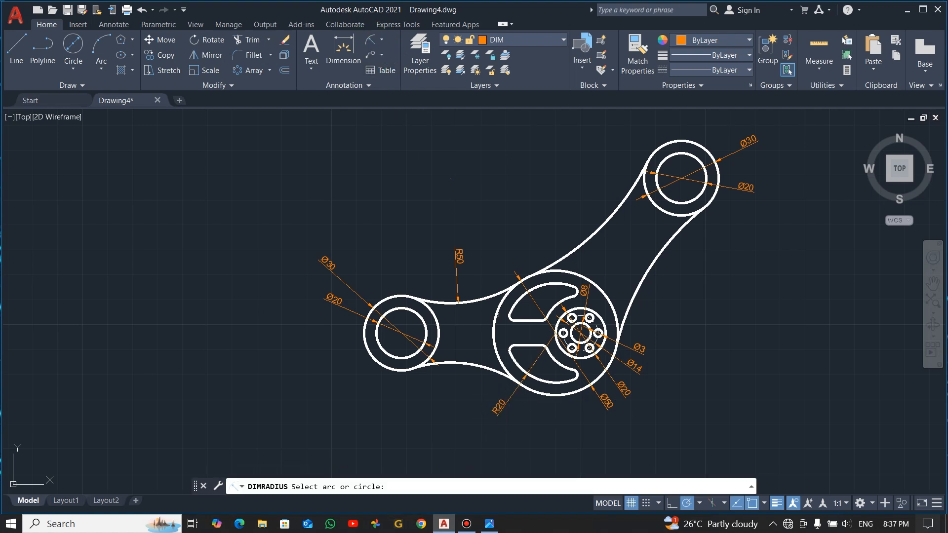
pyautogui.click(562, 367)
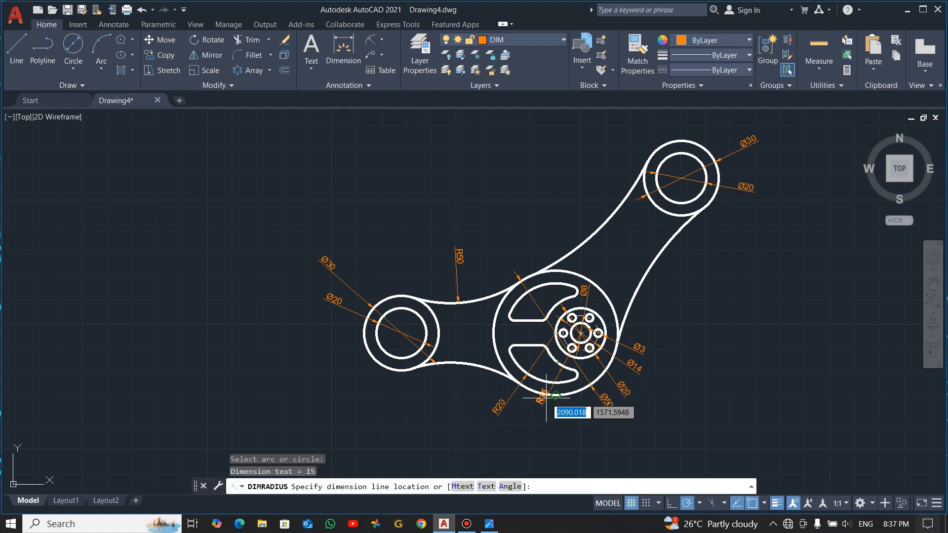
pyautogui.click(537, 412)
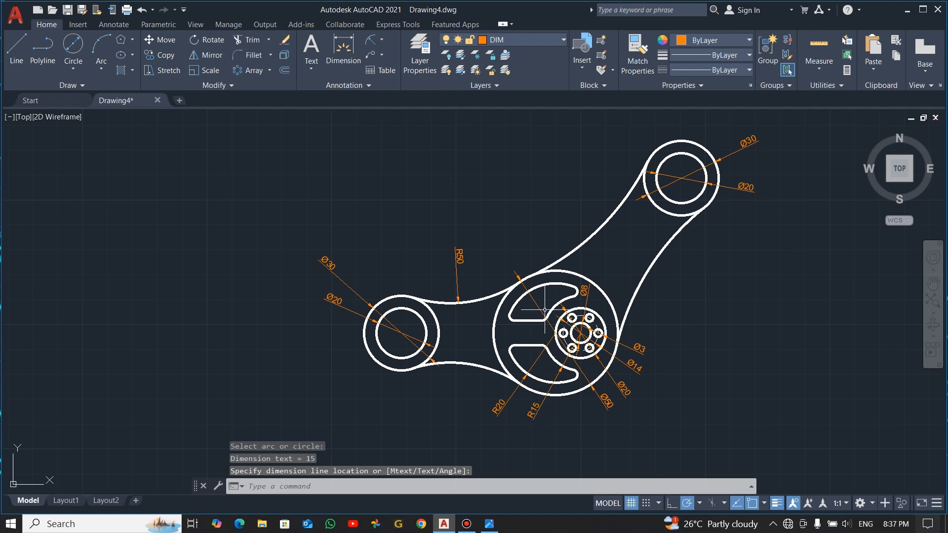
# Add a radius dimension to the lower-left corner fillet of the upper slot, and reposition its text below the fillet near the hub edge.
pyautogui.scroll(2, 556, 375)
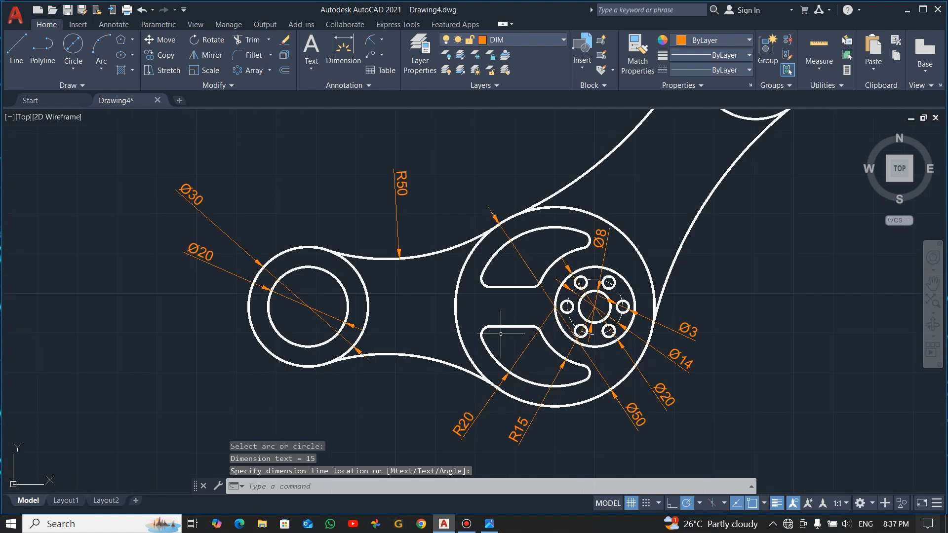
pyautogui.click(371, 41)
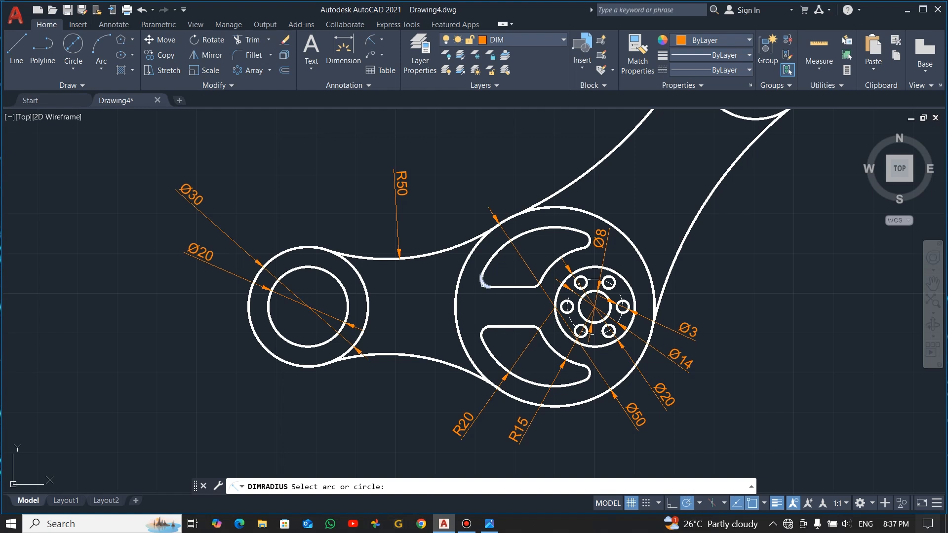
pyautogui.click(484, 281)
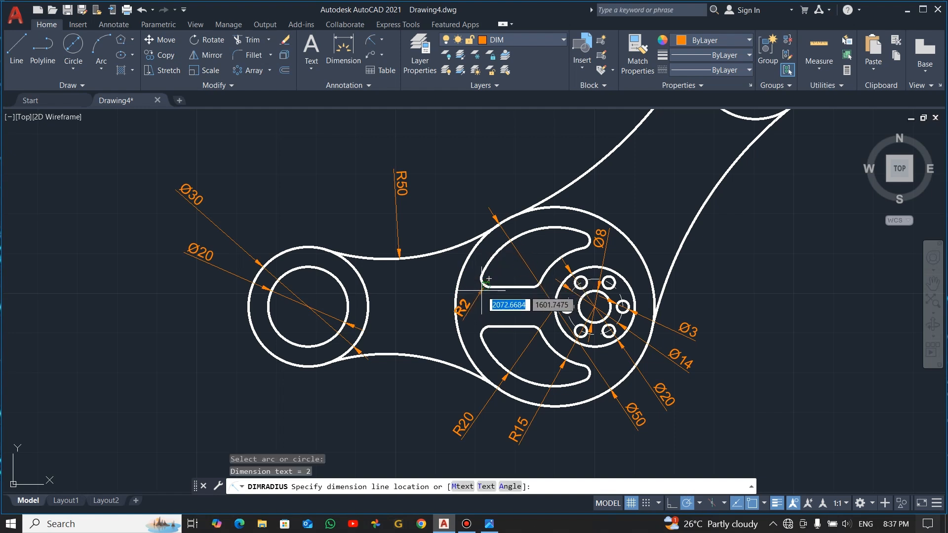
pyautogui.click(480, 286)
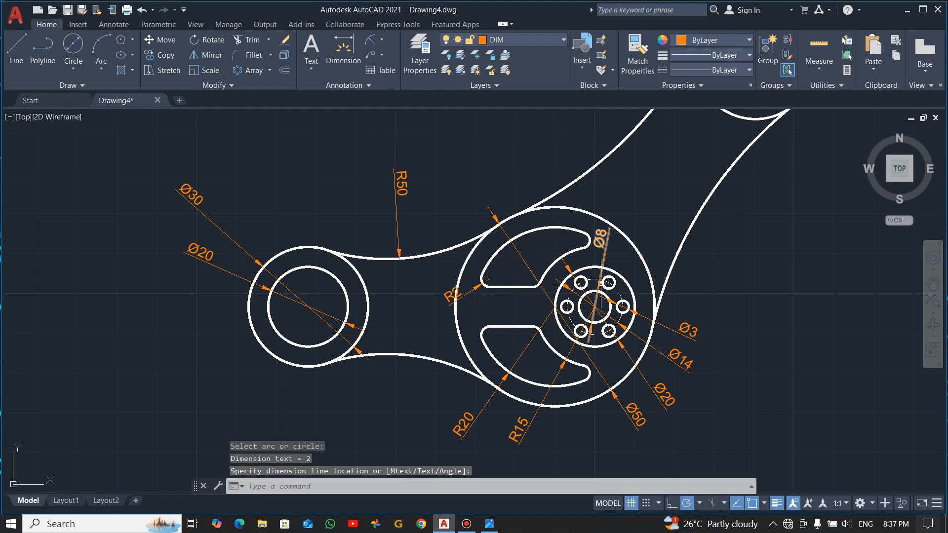
pyautogui.click(602, 236)
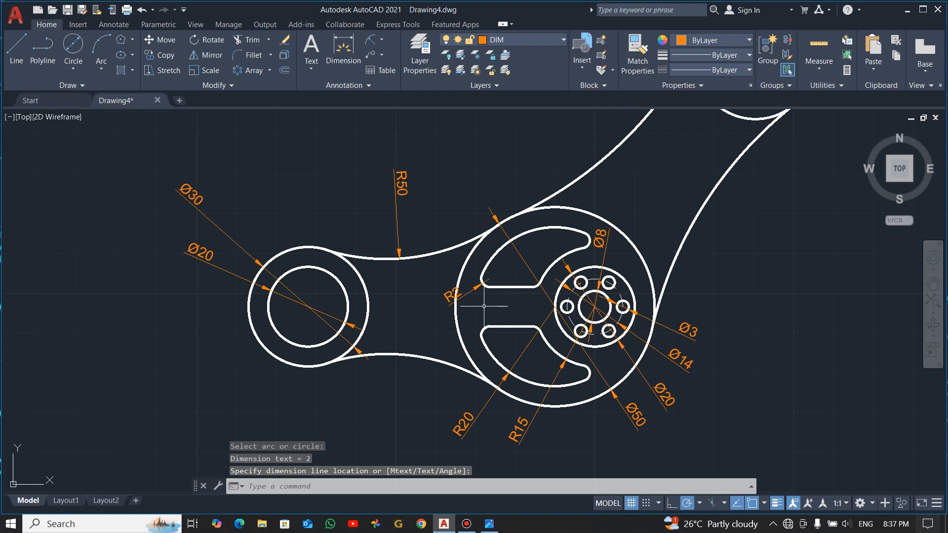
pyautogui.click(452, 295)
pyautogui.click(453, 294)
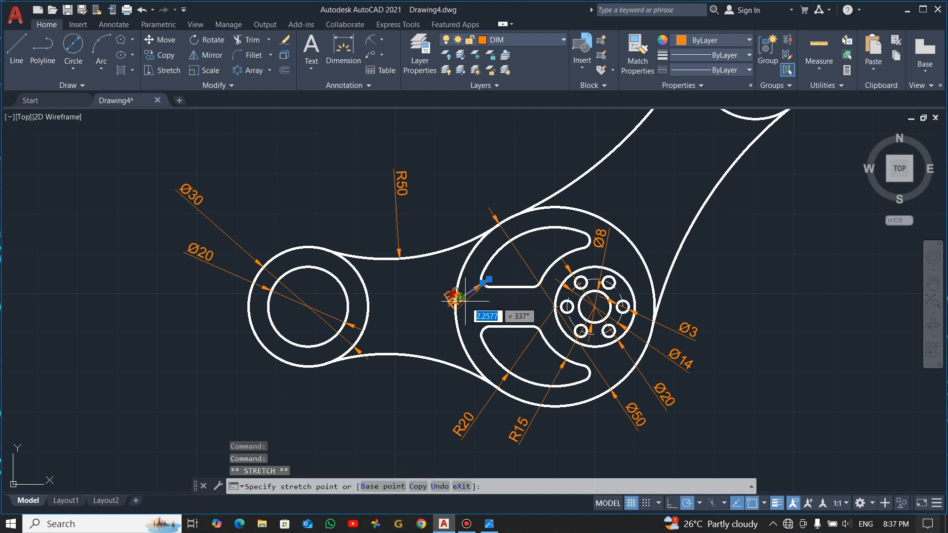
pyautogui.click(461, 311)
pyautogui.press('Escape')
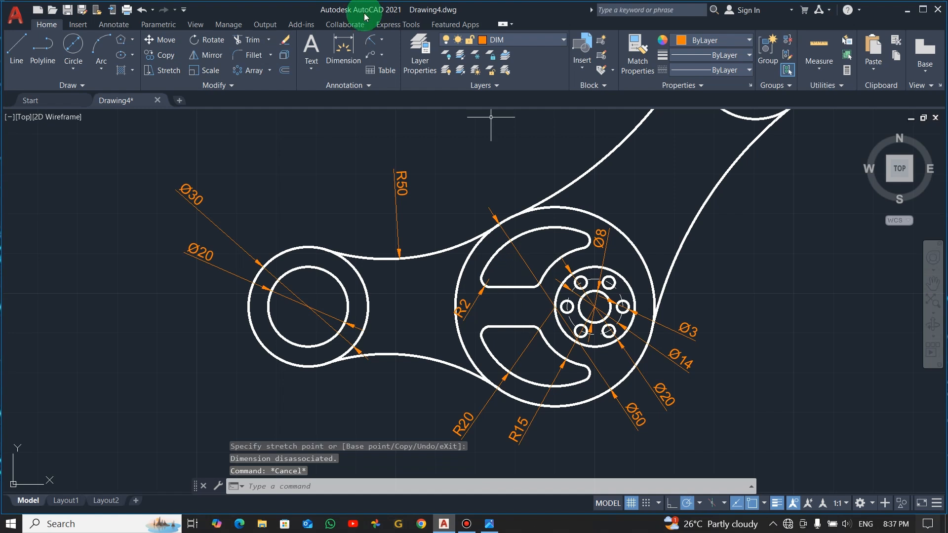
# Add a vertical linear dimension between the facing straight edges of the upper and lower slots, placed in the gap between them.
pyautogui.click(382, 39)
pyautogui.click(395, 61)
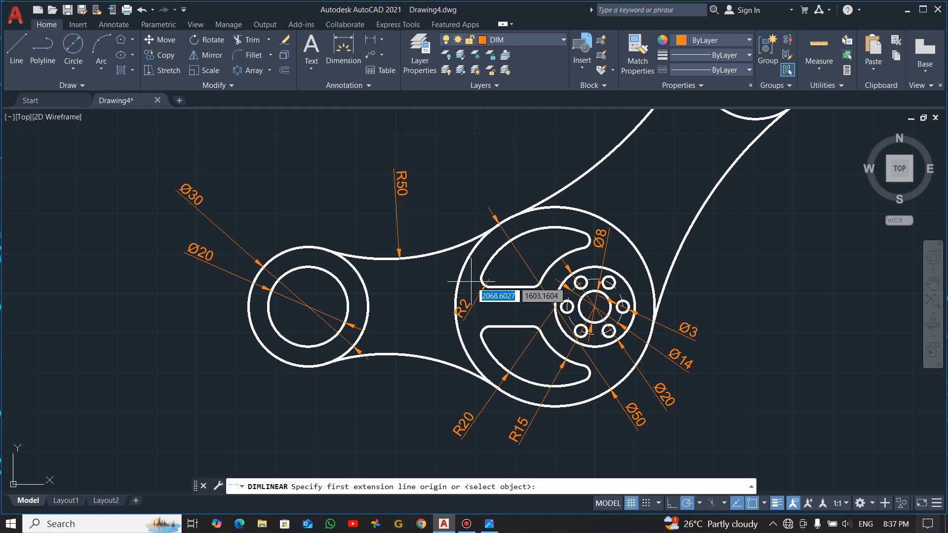
pyautogui.click(512, 286)
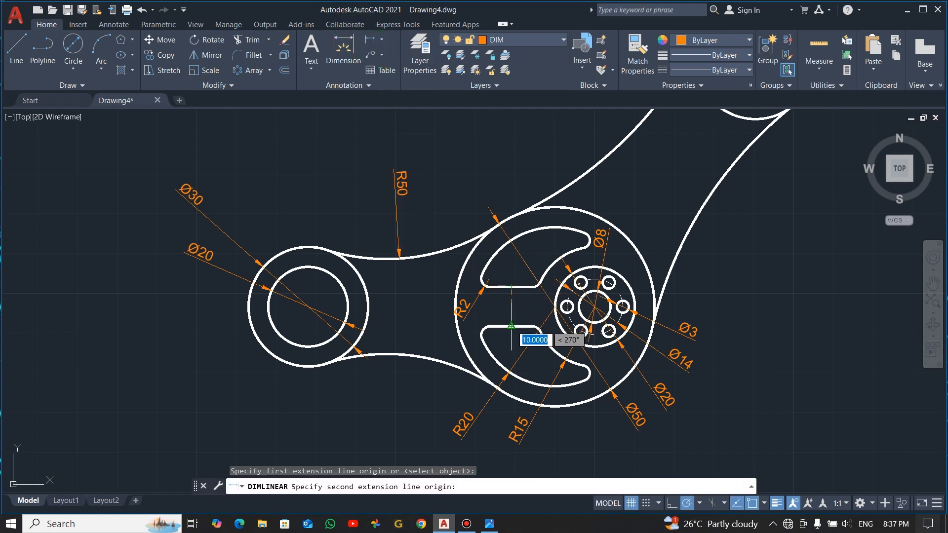
pyautogui.click(511, 327)
pyautogui.click(516, 309)
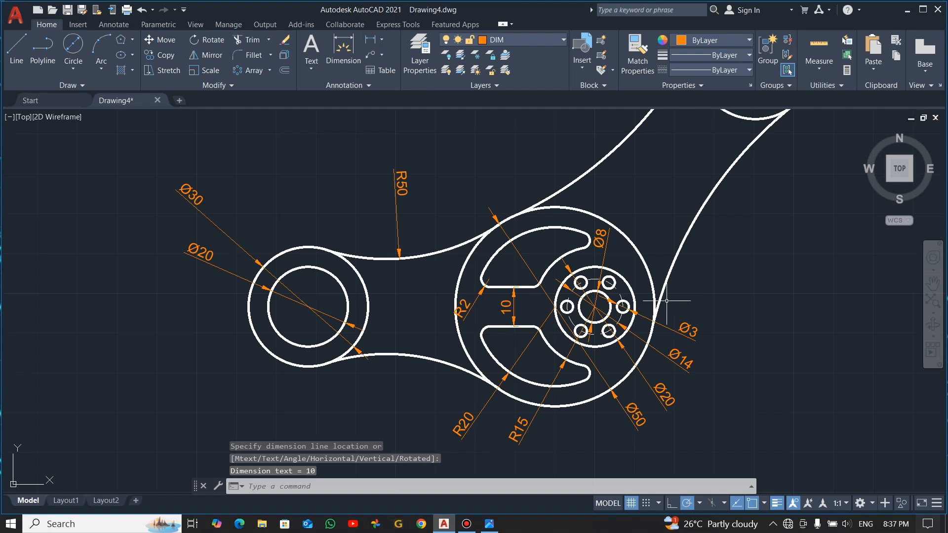
# Add a horizontal linear dimension between the centres of the hole pattern and the large hub circle, placed below the hub.
pyautogui.press('space')
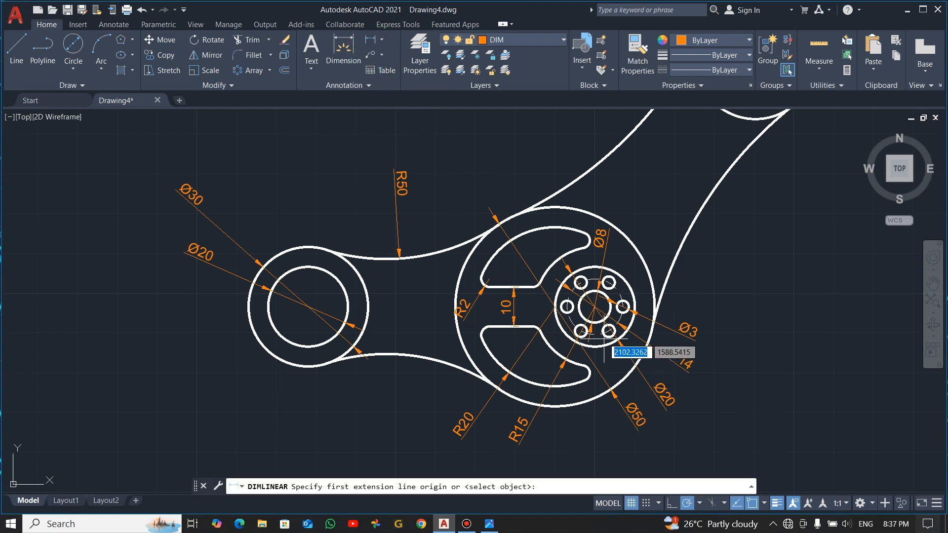
pyautogui.click(596, 307)
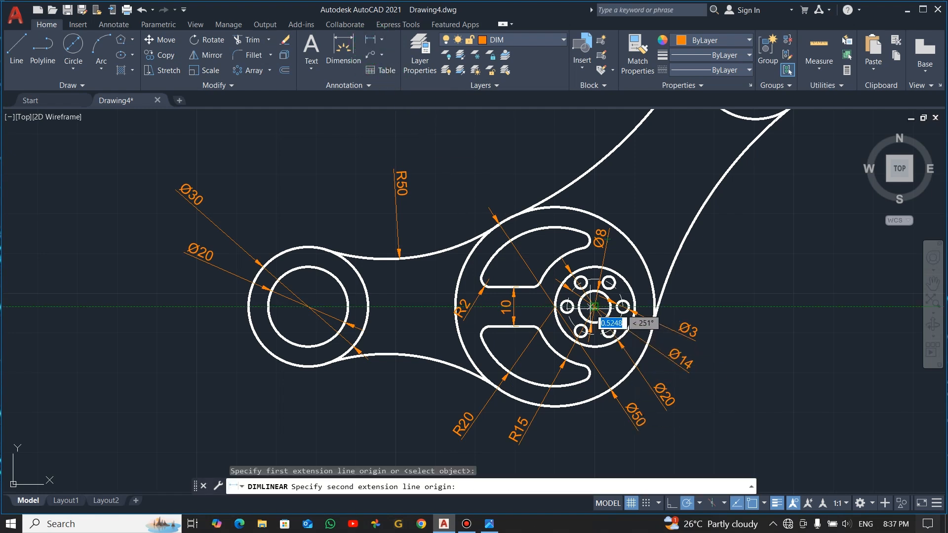
pyautogui.click(556, 307)
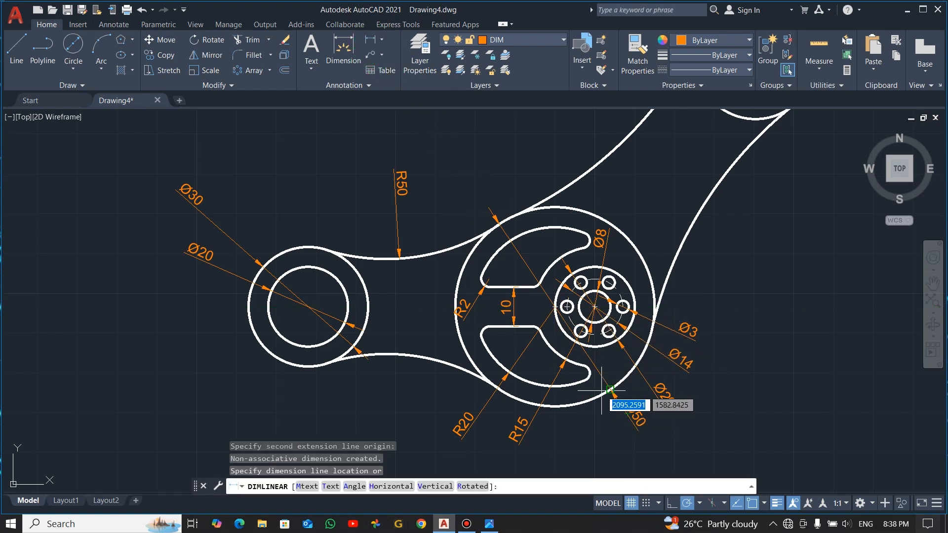
pyautogui.click(597, 443)
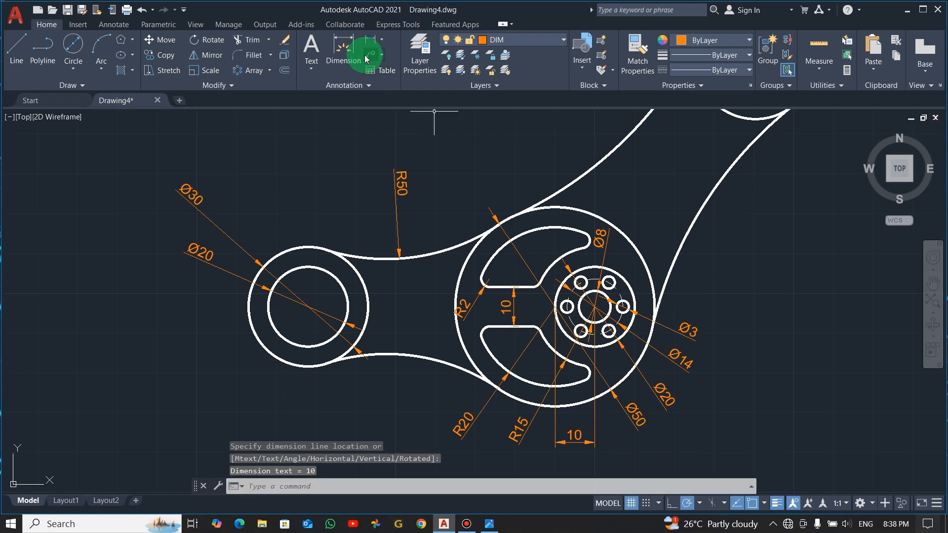
pyautogui.click(370, 40)
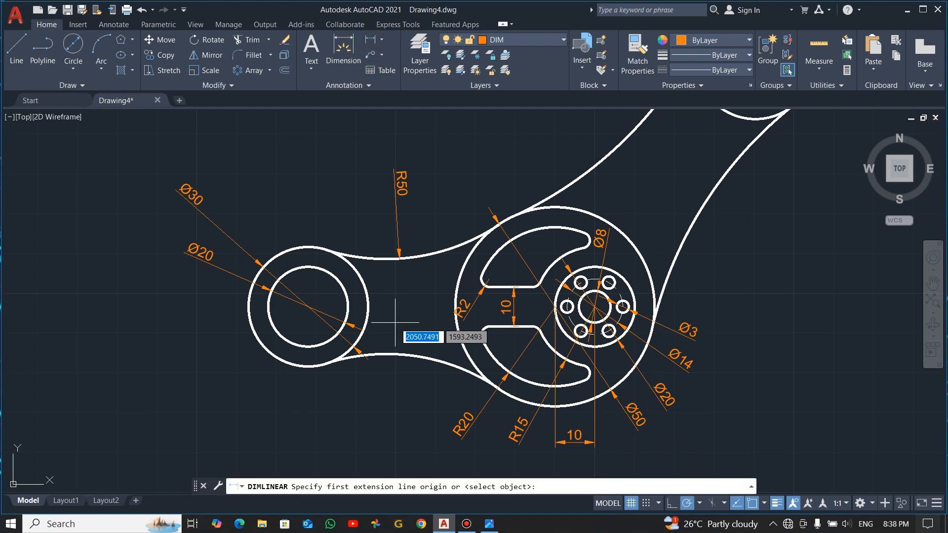
pyautogui.click(309, 308)
pyautogui.click(594, 306)
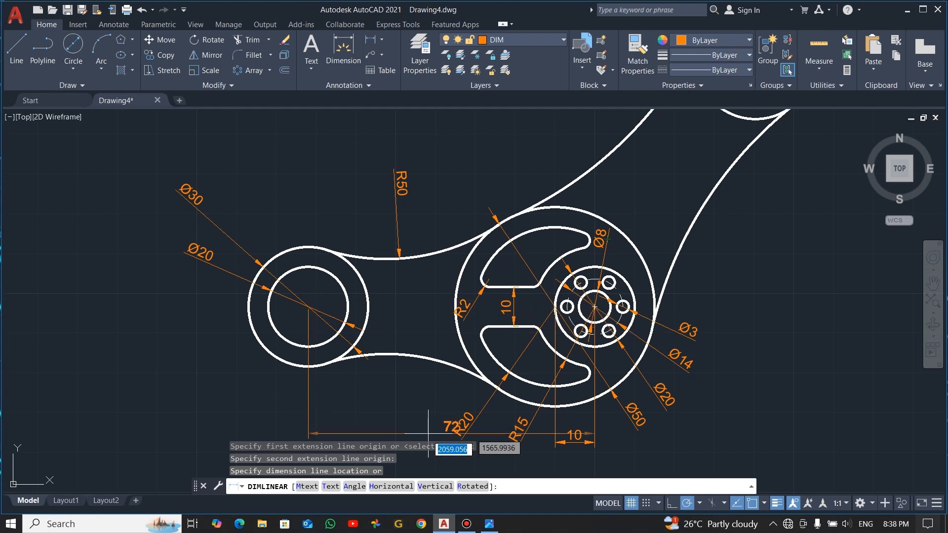
pyautogui.moveTo(490, 442); pyautogui.dragTo(489, 371, button='middle')
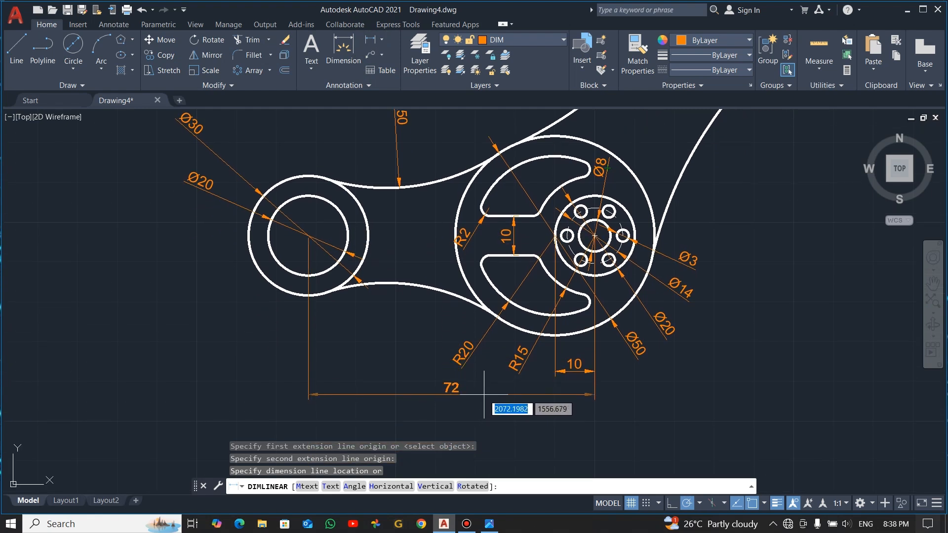
pyautogui.press('Escape')
# Add a horizontal linear dimension from the lower-left end's centre to the large hub circle's centre, placed below the arm.
pyautogui.click(367, 39)
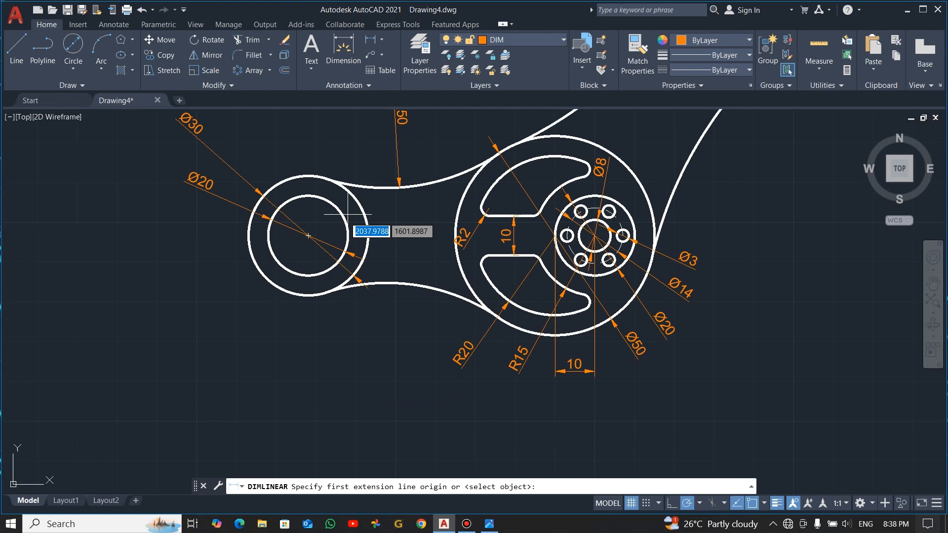
pyautogui.click(308, 235)
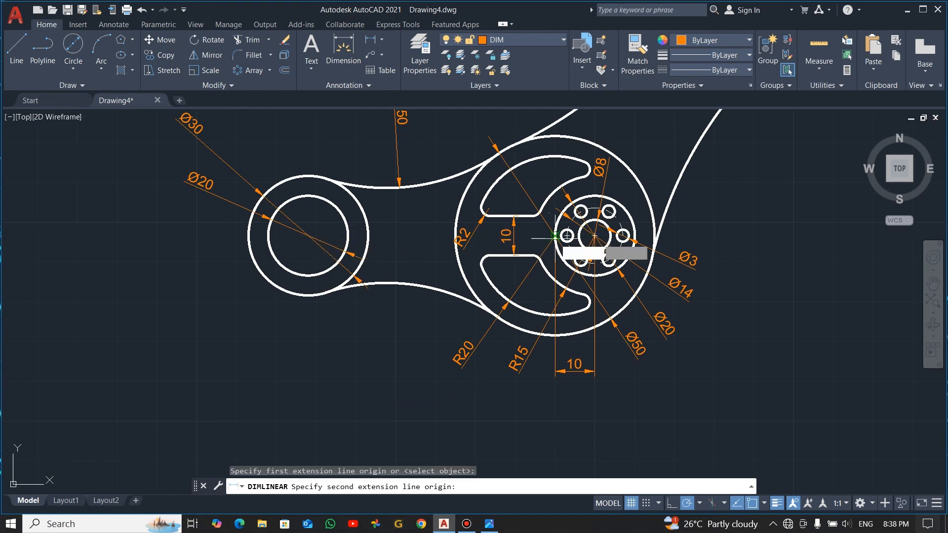
pyautogui.click(555, 236)
pyautogui.click(440, 406)
pyautogui.scroll(-5, 589, 323)
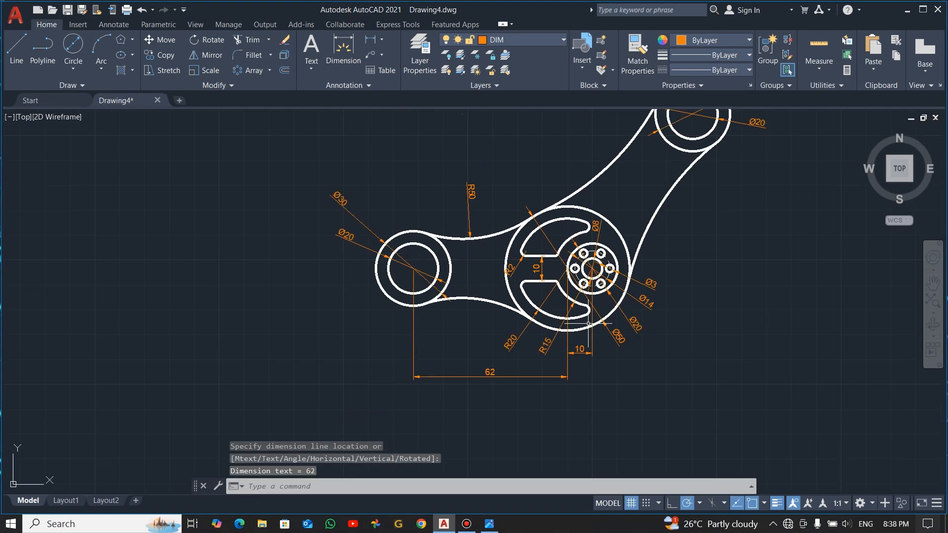
# Add centre marks to the lower-left end, the large hub circle and the upper-right end, and check them against the reference drawing.
pyautogui.scroll(2, 652, 219)
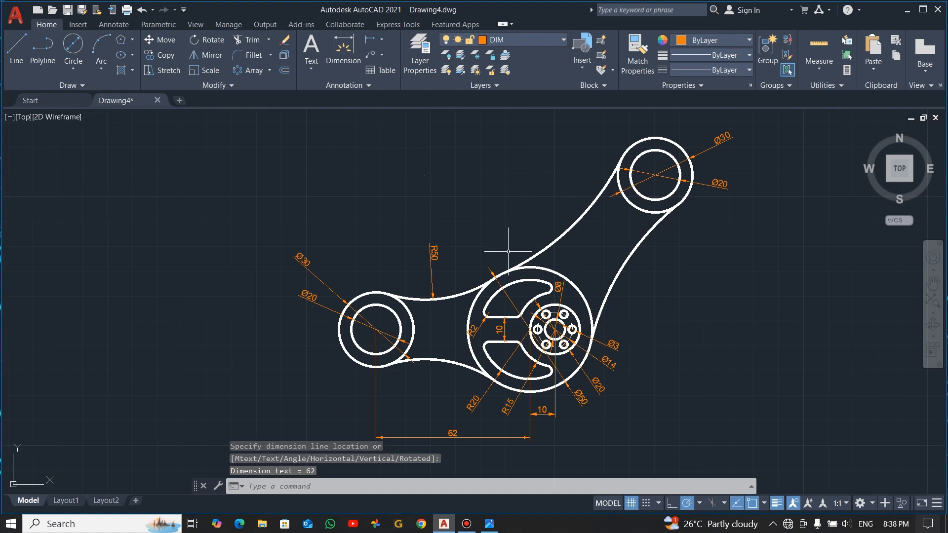
pyautogui.press('Escape')
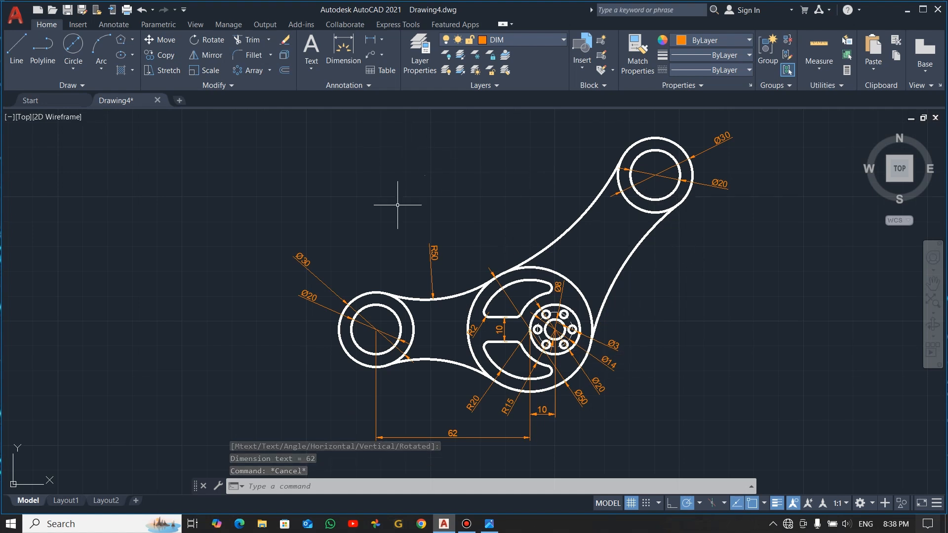
pyautogui.write('CM')
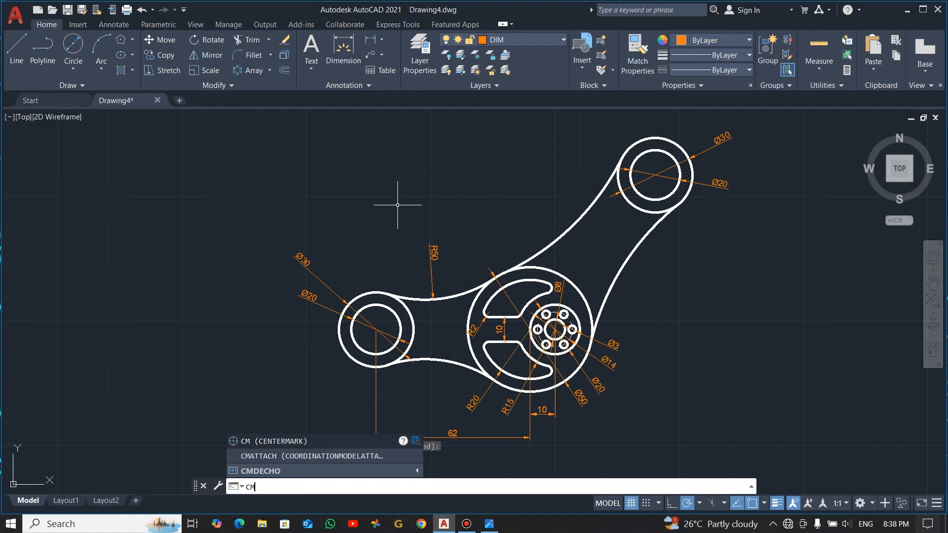
pyautogui.press('Return')
pyautogui.click(372, 292)
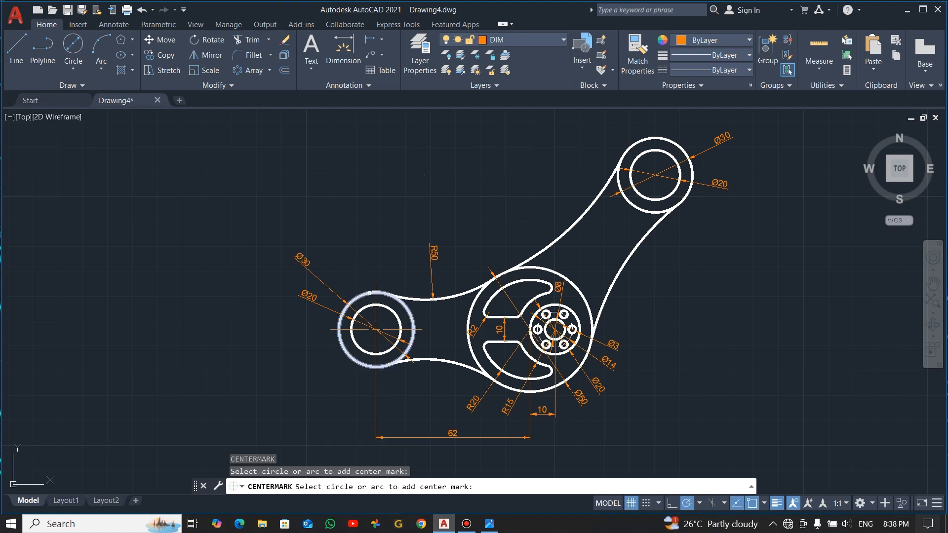
pyautogui.click(532, 271)
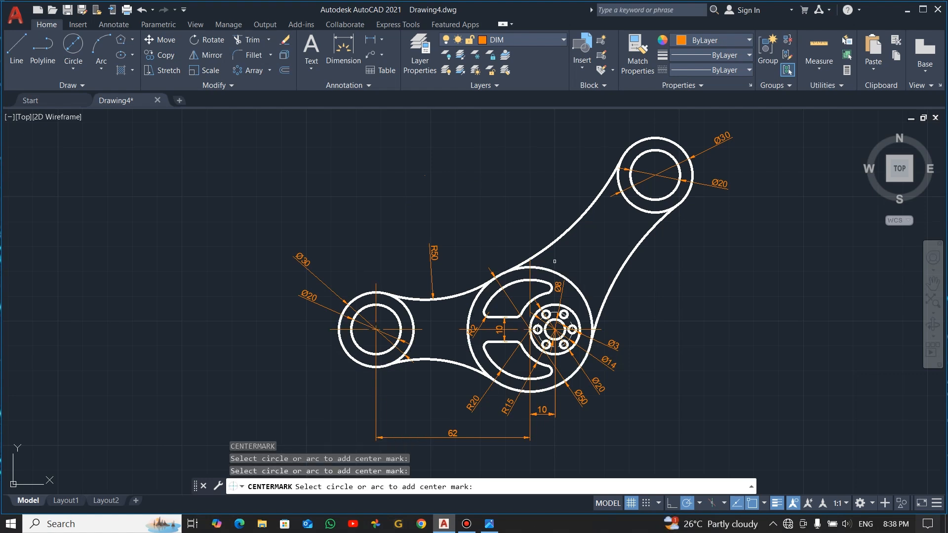
pyautogui.click(654, 148)
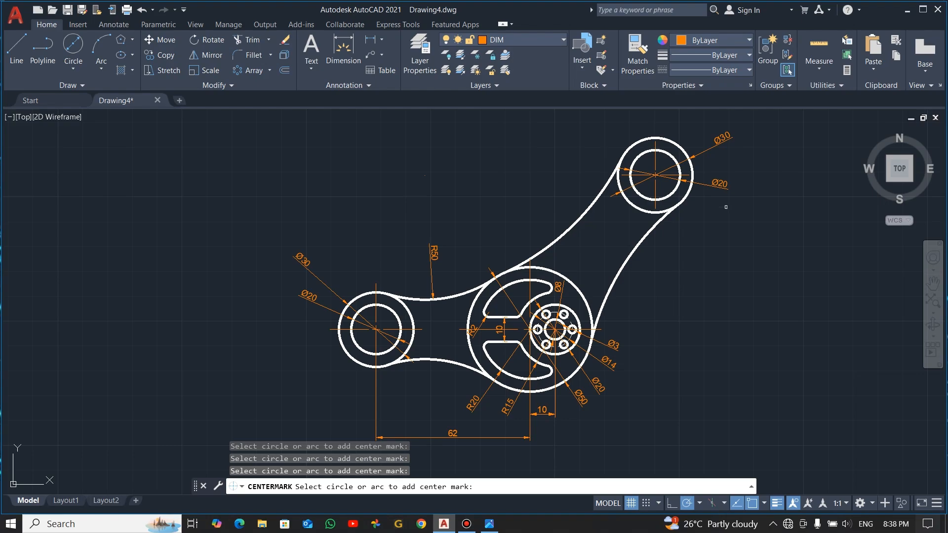
pyautogui.hotkey('alt', 'Tab')
pyautogui.hotkey('alt', 'Tab')
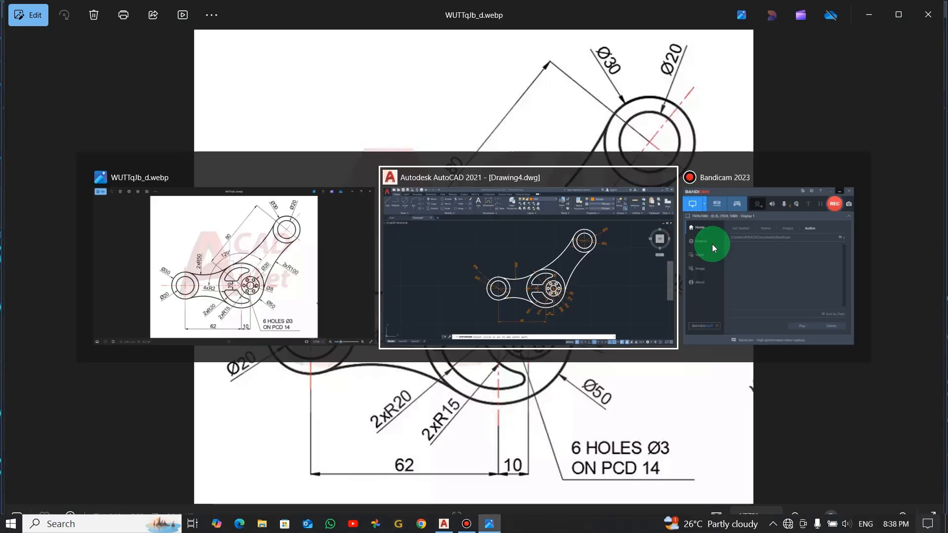
pyautogui.scroll(2, 657, 186)
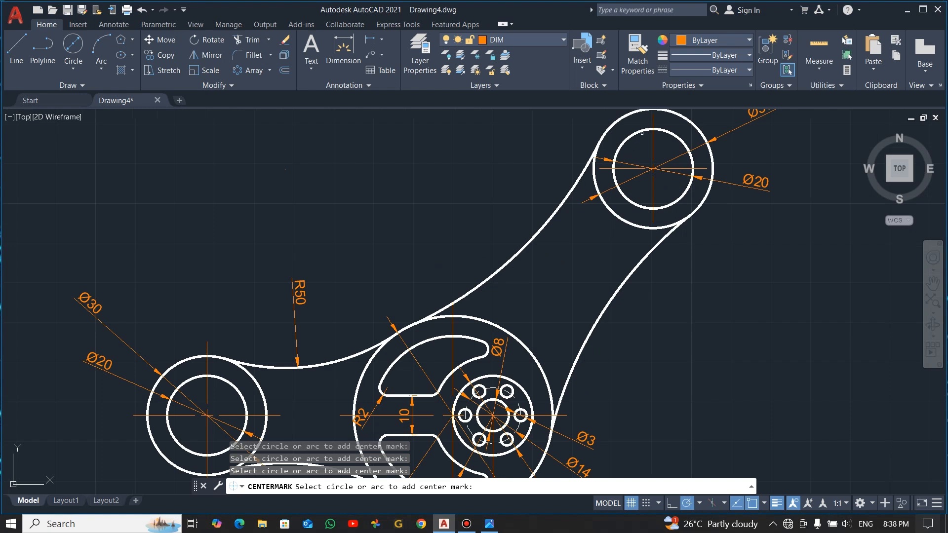
pyautogui.press('Escape')
pyautogui.press('Escape')
pyautogui.press('Escape')
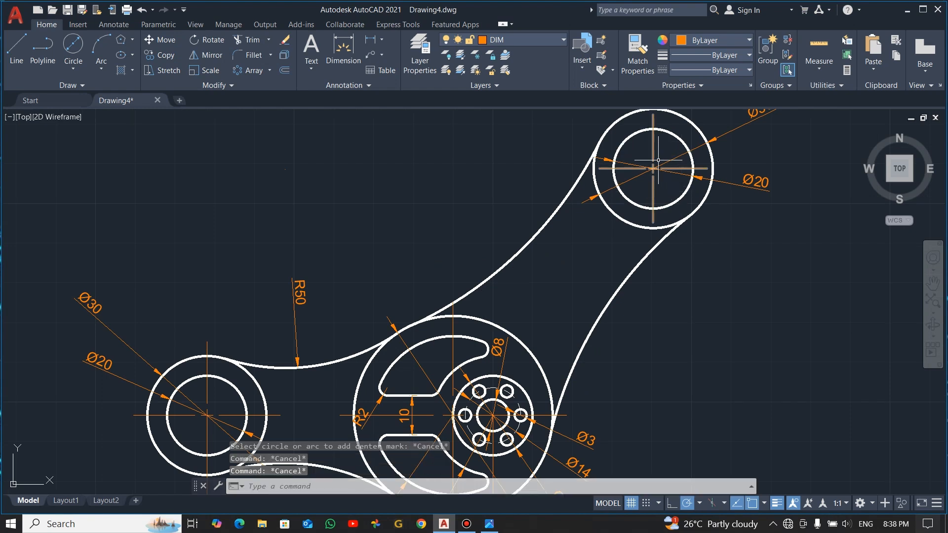
# Rotate the upper-right end's centre mark by -39° about its centre to align it with the angled arm.
pyautogui.click(654, 145)
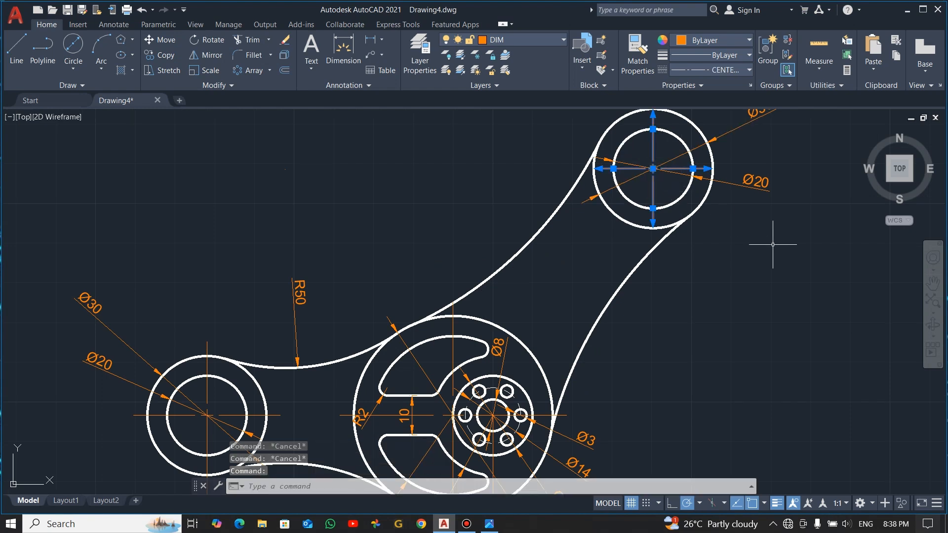
pyautogui.write('RO')
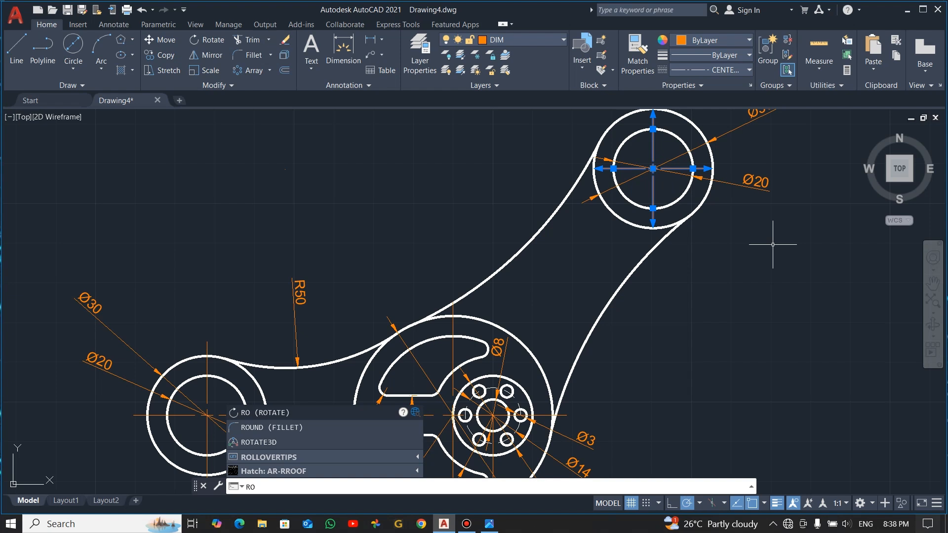
pyautogui.press('Return')
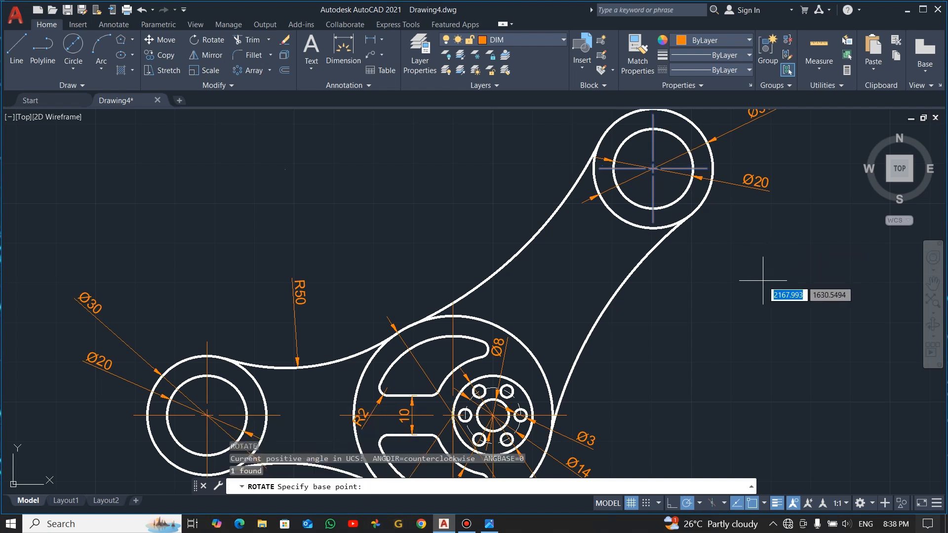
pyautogui.click(653, 168)
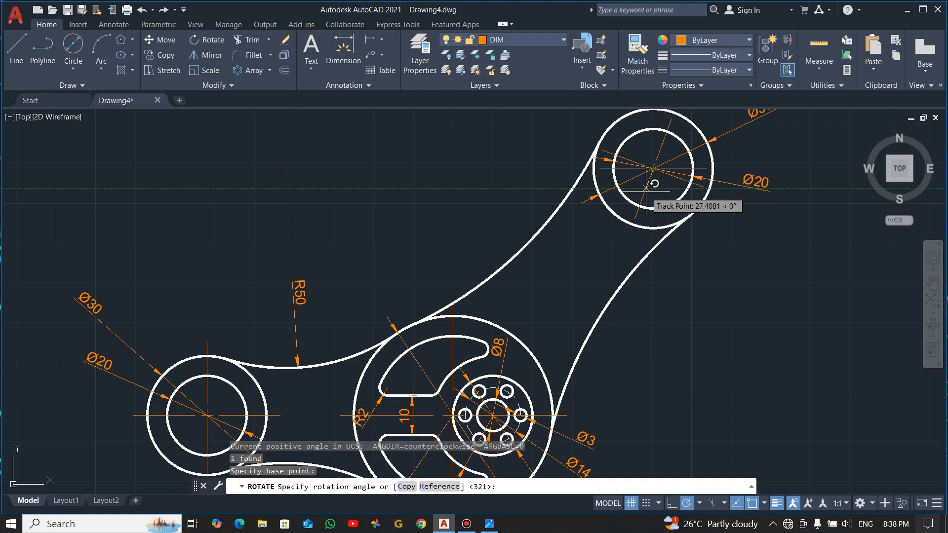
pyautogui.click(646, 190)
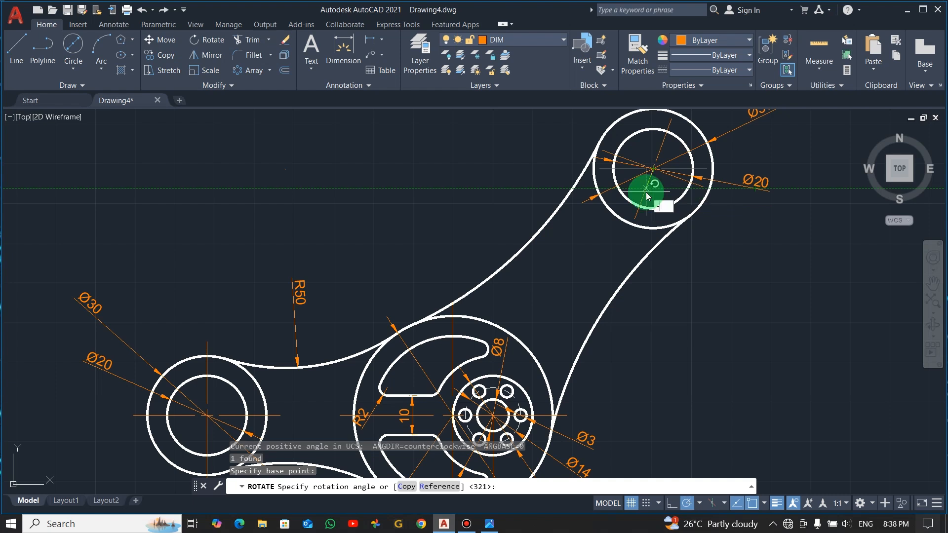
pyautogui.write('-39')
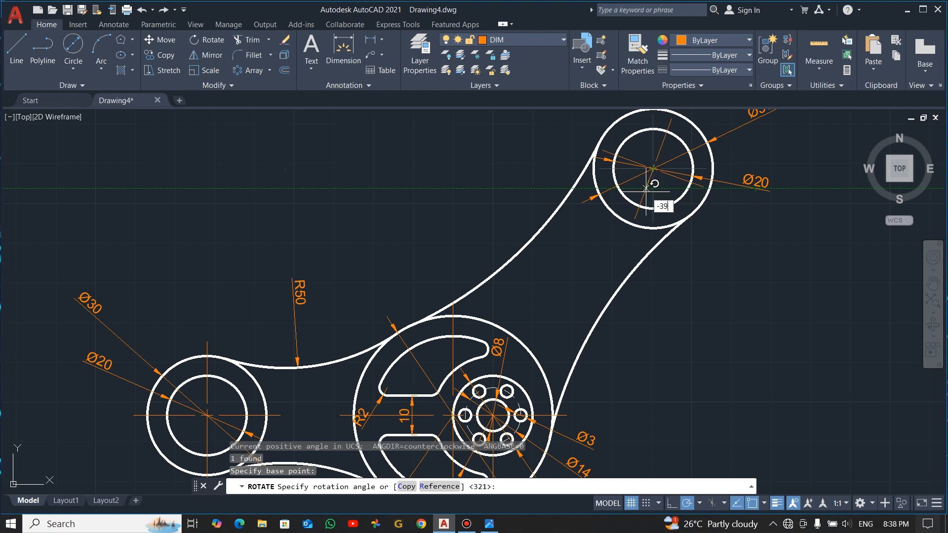
pyautogui.press('Return')
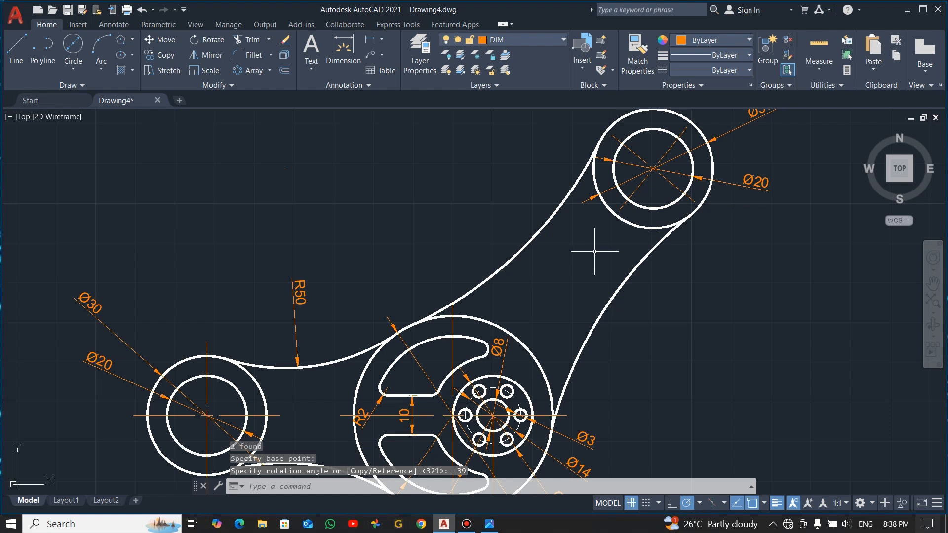
pyautogui.click(630, 194)
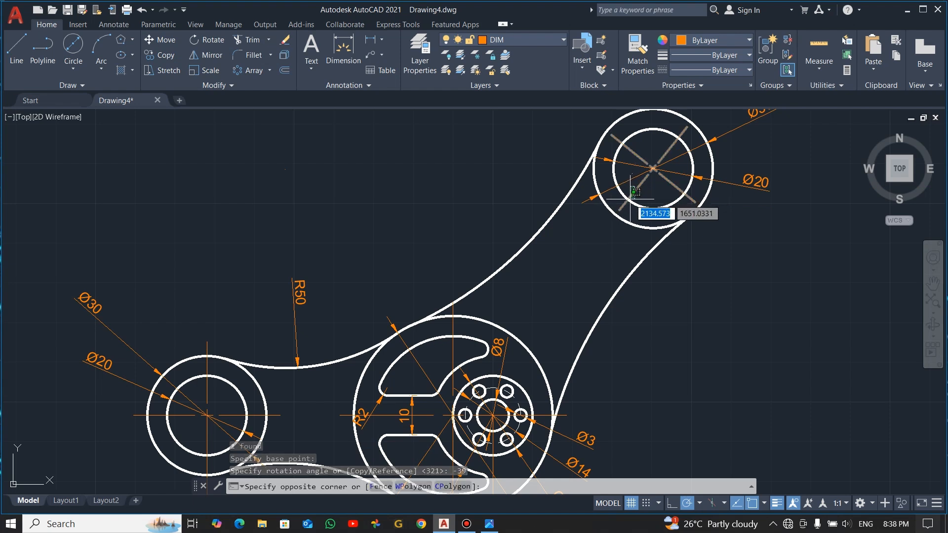
pyautogui.press('Escape')
pyautogui.click(637, 187)
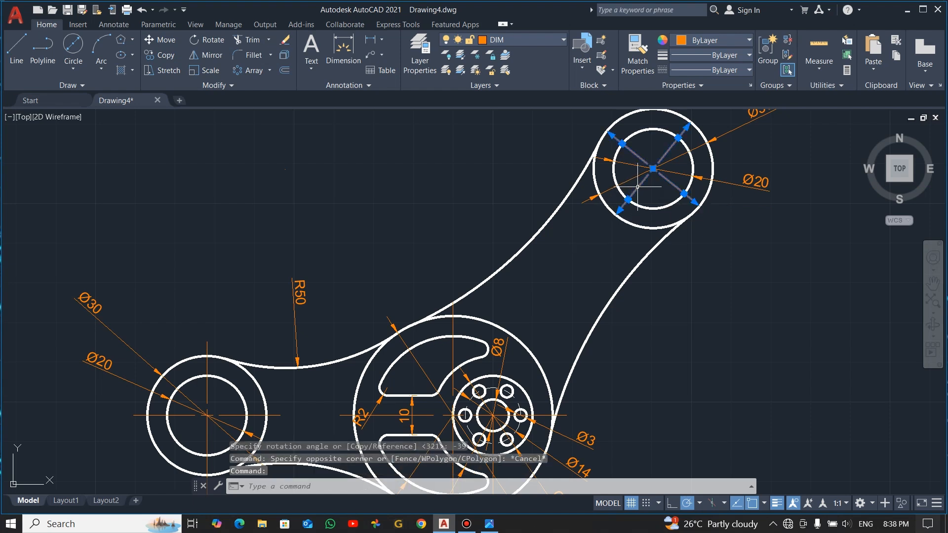
pyautogui.click(619, 210)
pyautogui.press('Escape')
pyautogui.scroll(-4, 617, 265)
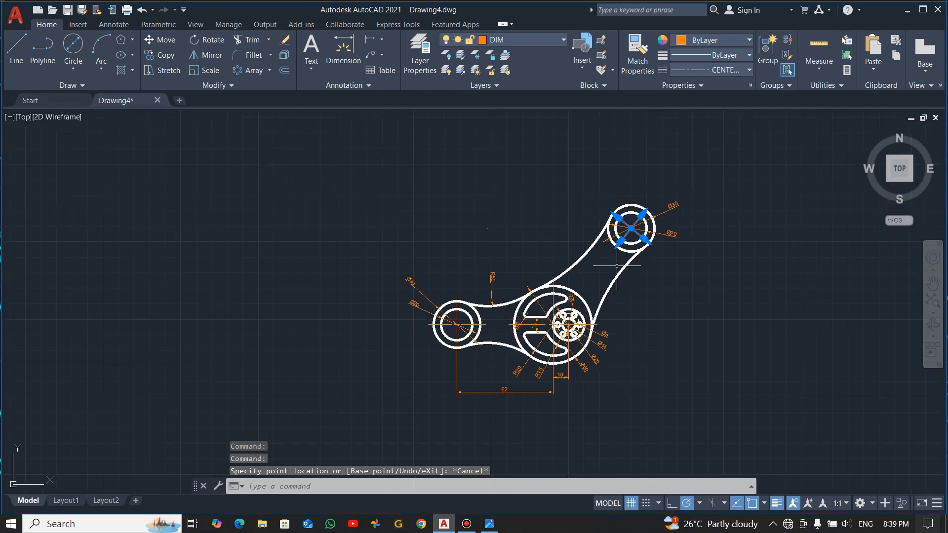
pyautogui.press('Escape')
pyautogui.press('Escape')
pyautogui.scroll(5, 632, 267)
pyautogui.scroll(-5, 623, 317)
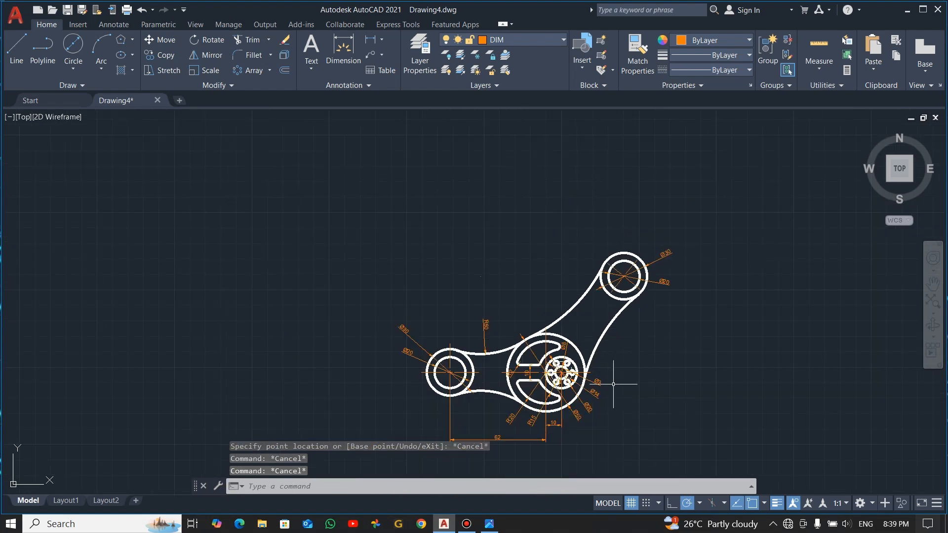
pyautogui.click(370, 41)
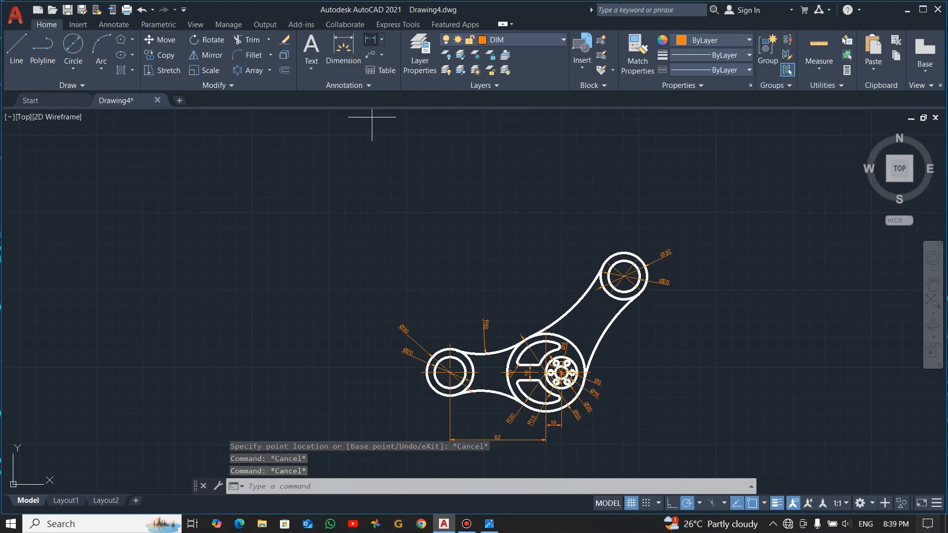
pyautogui.scroll(3, 546, 366)
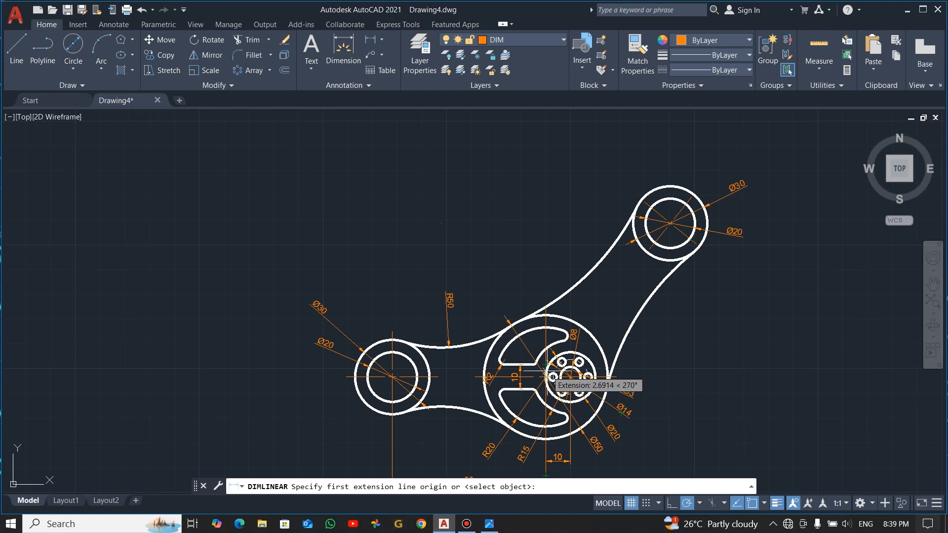
pyautogui.scroll(3, 547, 372)
pyautogui.click(543, 397)
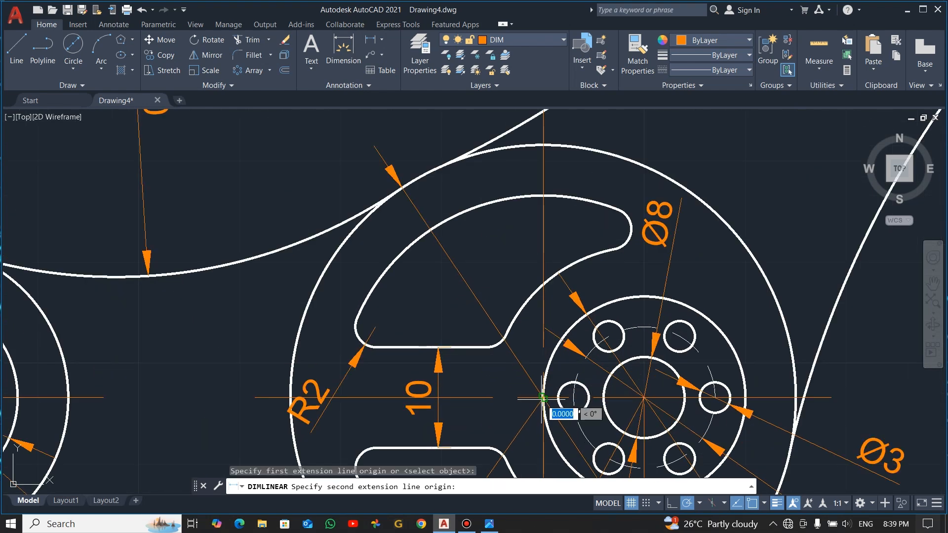
pyautogui.scroll(-5, 545, 397)
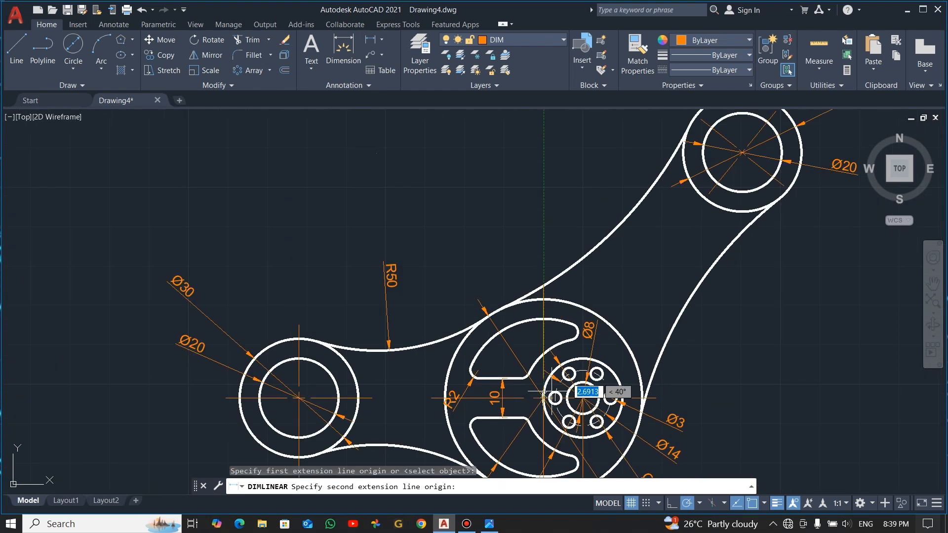
pyautogui.click(742, 153)
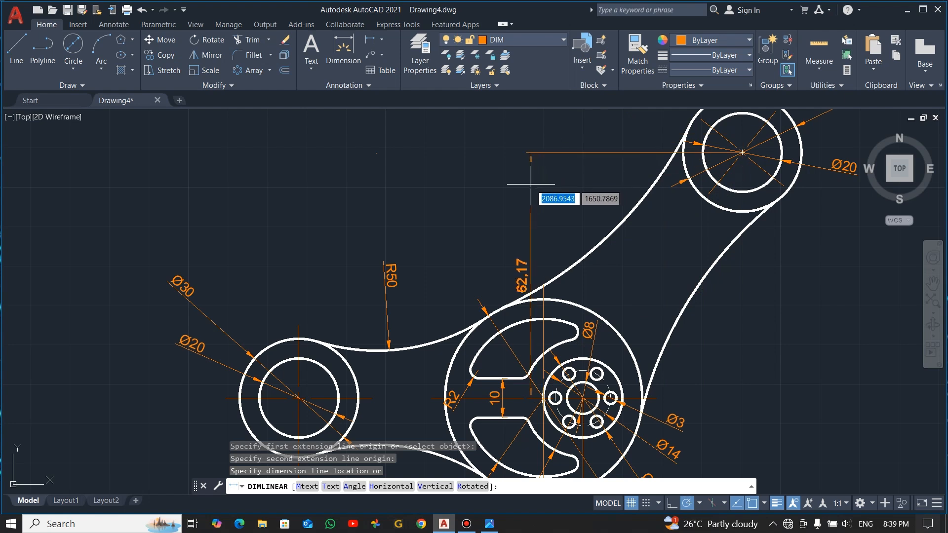
pyautogui.press('Escape')
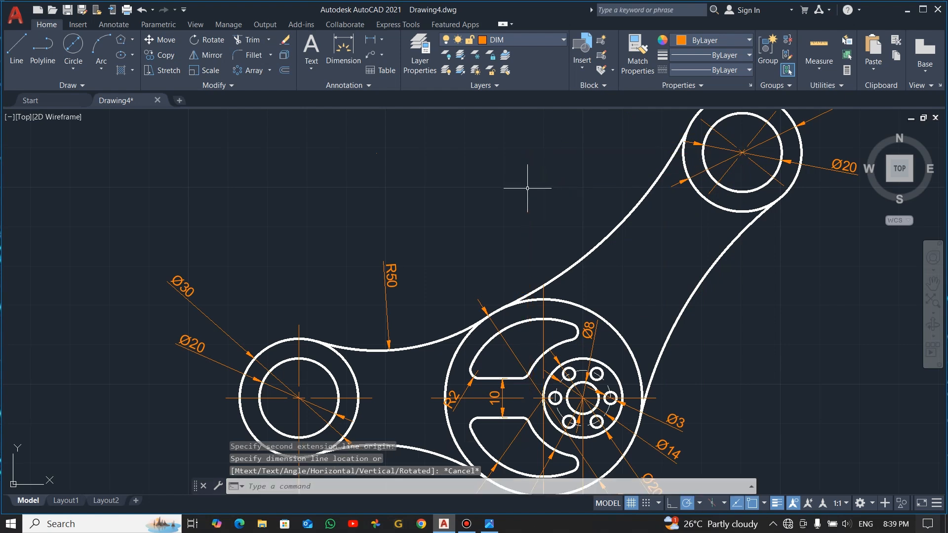
# Add an aligned dimension from the large hub circle's centre to the upper-right end's centre, placed above the angled arm.
pyautogui.click(381, 42)
pyautogui.click(395, 85)
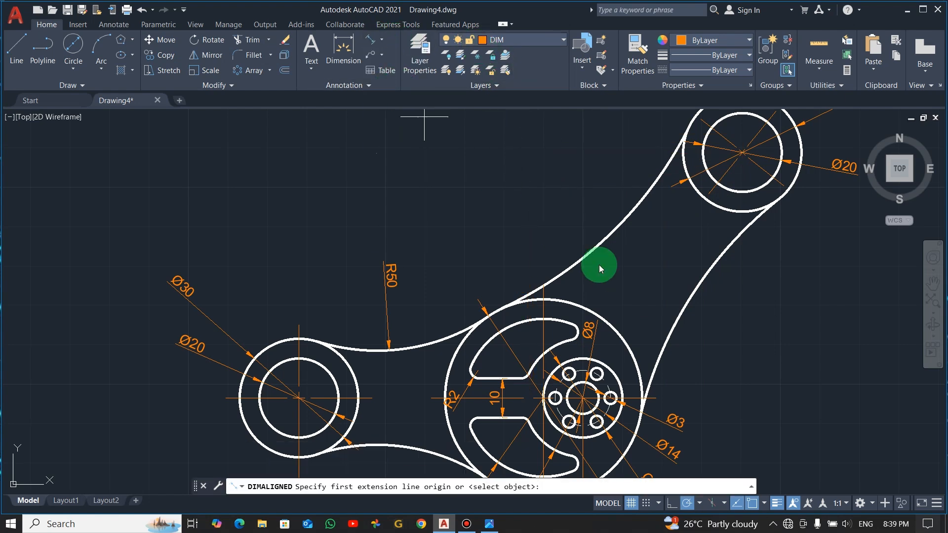
pyautogui.click(543, 398)
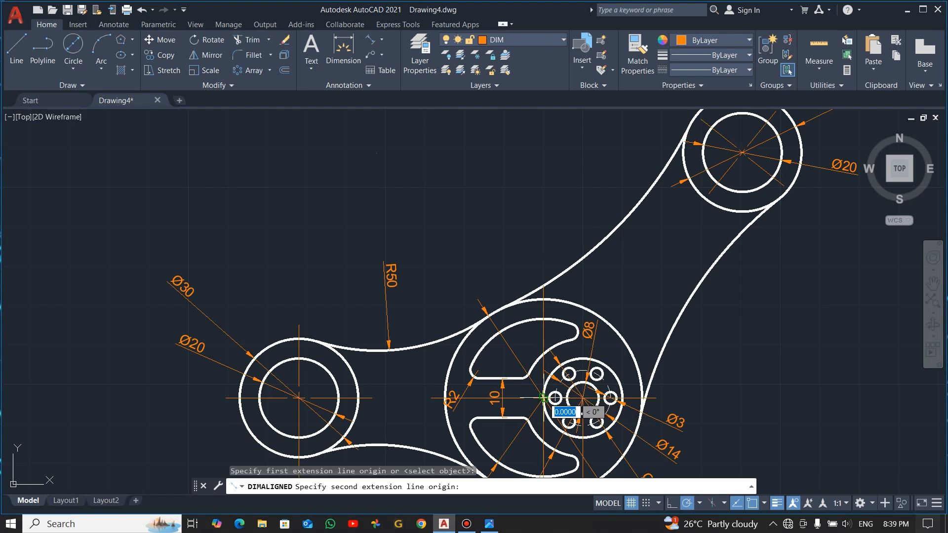
pyautogui.click(742, 152)
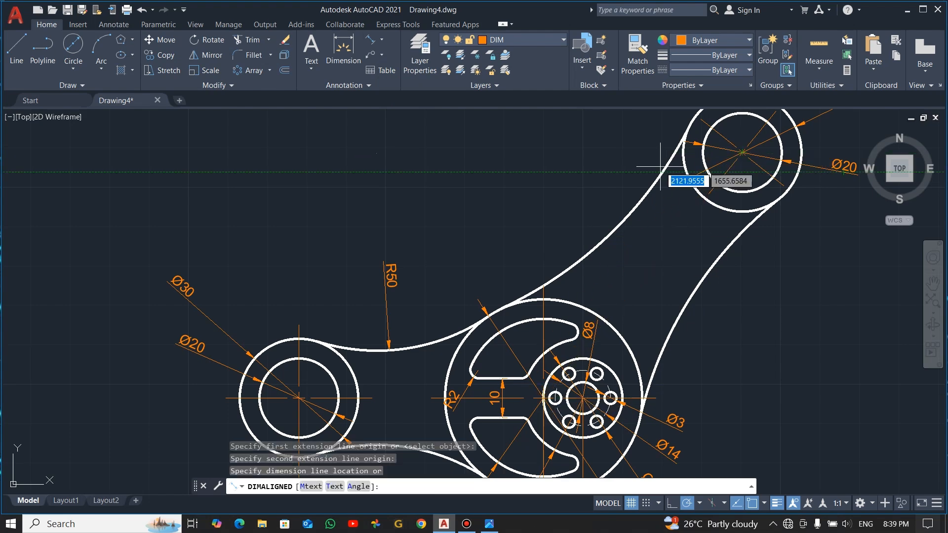
pyautogui.scroll(-4, 521, 200)
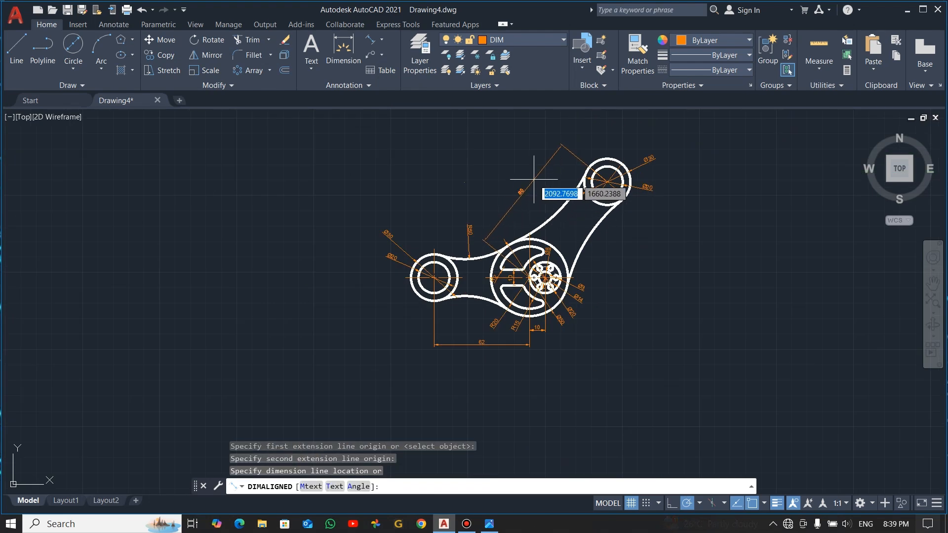
pyautogui.click(519, 186)
pyautogui.press('Escape')
pyautogui.scroll(2, 532, 201)
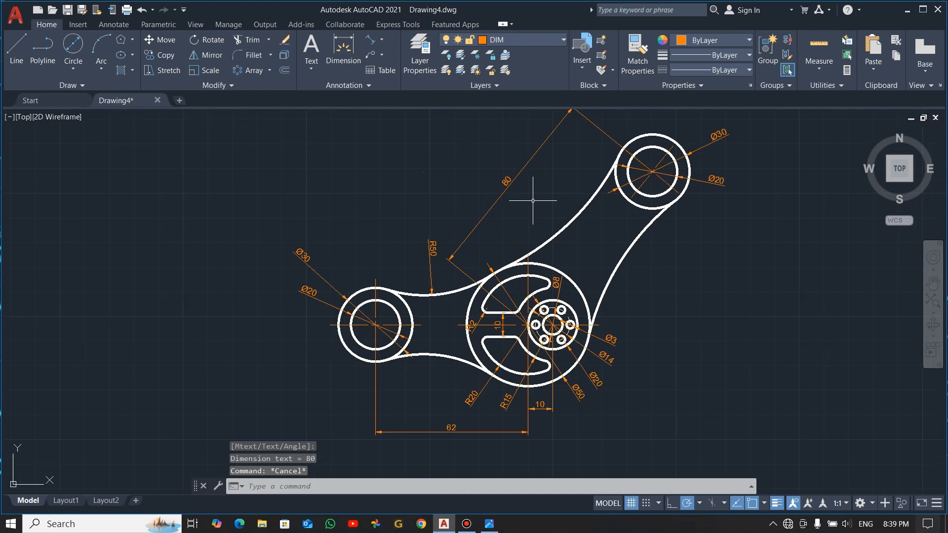
pyautogui.scroll(2, 578, 203)
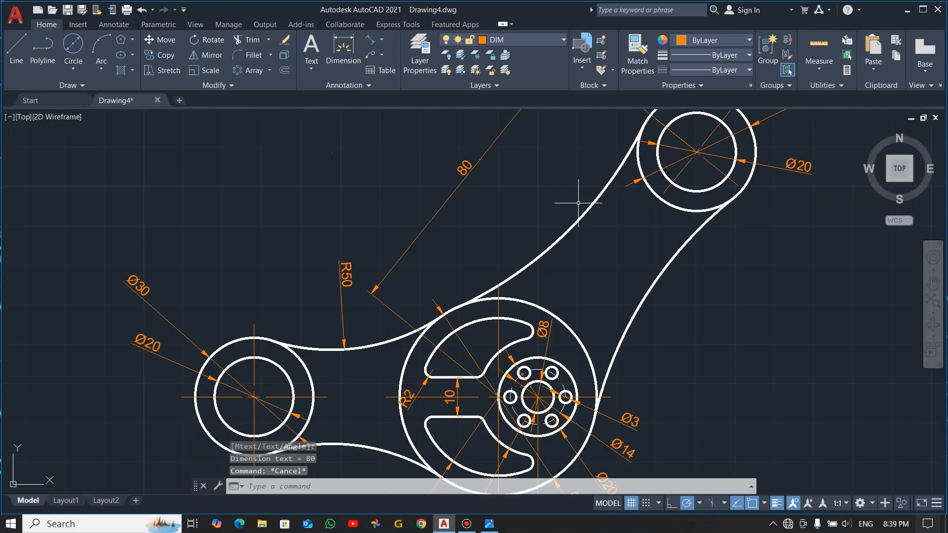
pyautogui.scroll(-2, 572, 201)
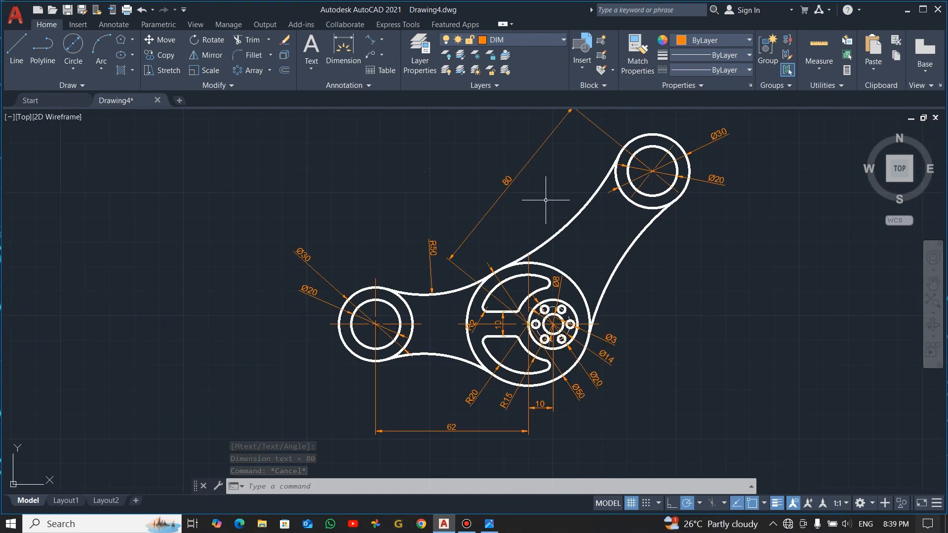
pyautogui.moveTo(545, 200); pyautogui.dragTo(545, 219, button='middle')
pyautogui.scroll(2, 546, 216)
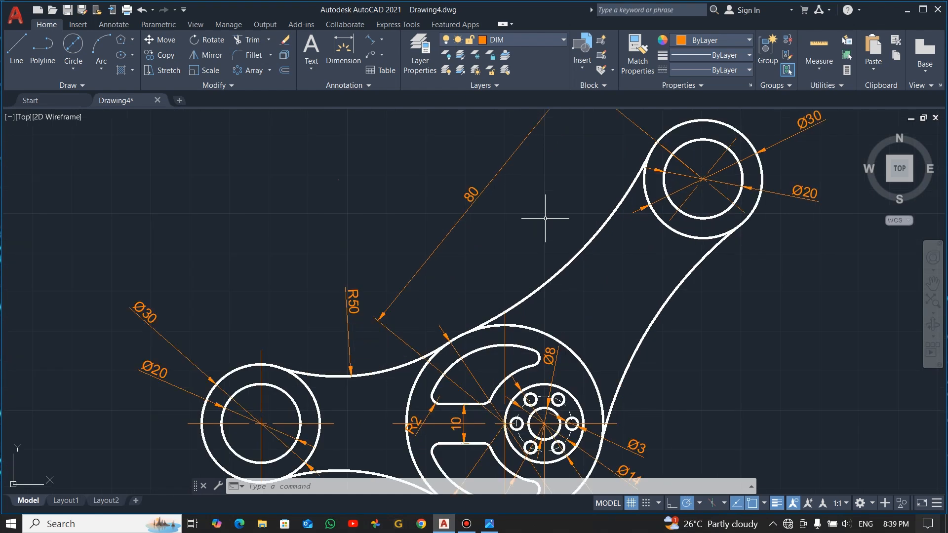
pyautogui.scroll(-2, 547, 217)
pyautogui.scroll(2, 532, 340)
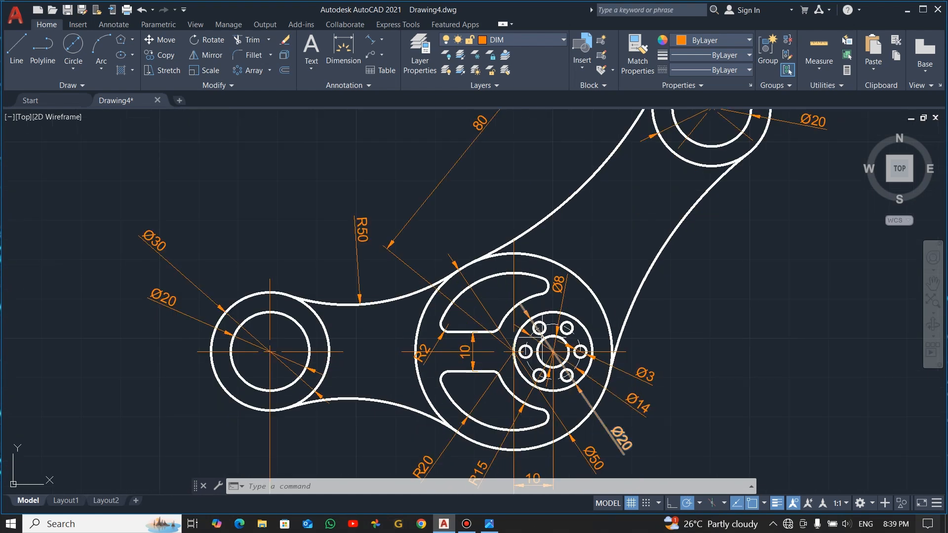
pyautogui.scroll(-2, 525, 346)
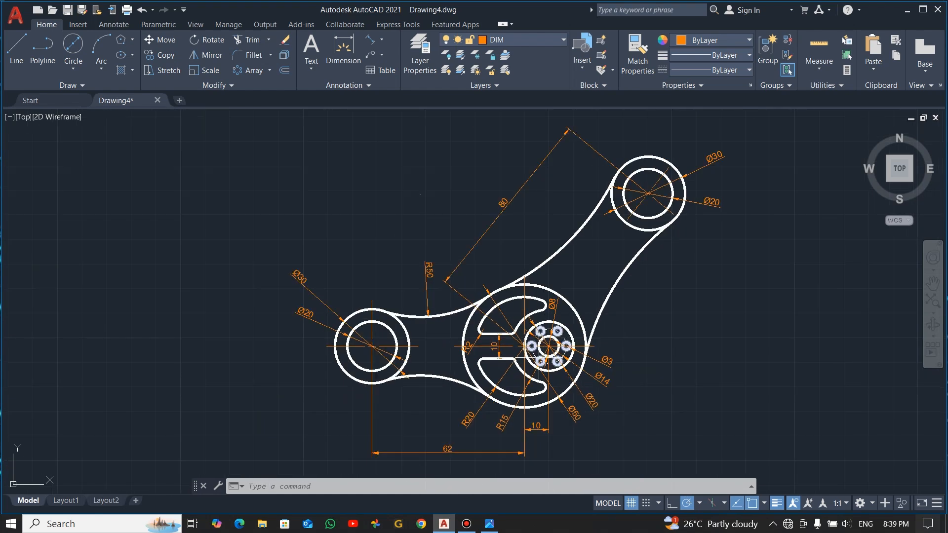